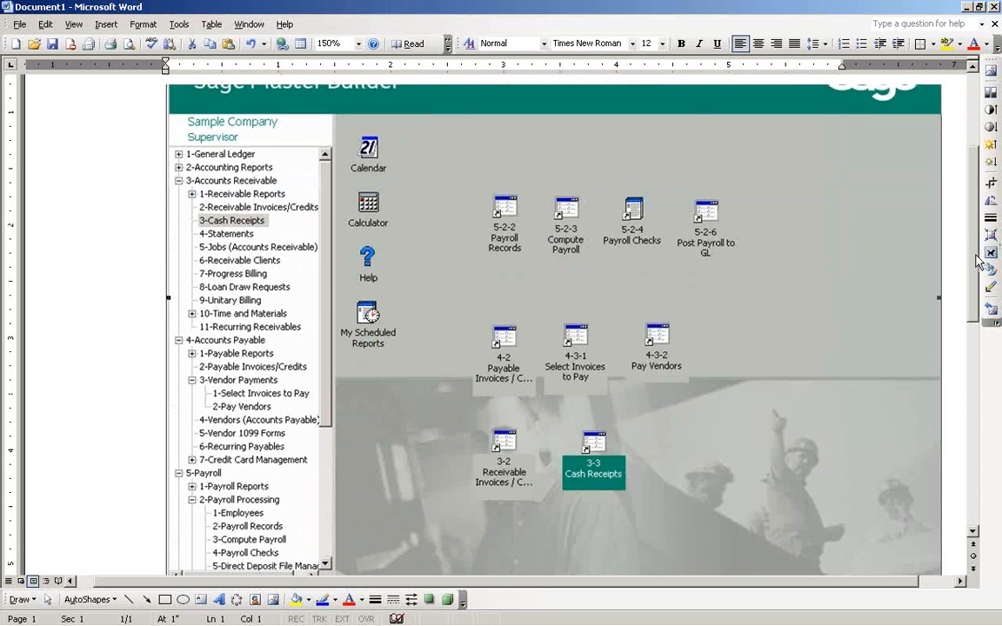
Review the screenshot of the old Sage Master Builder desktop in the Word document, up to its title bar
left_click_drag(977, 261, 967, 209)
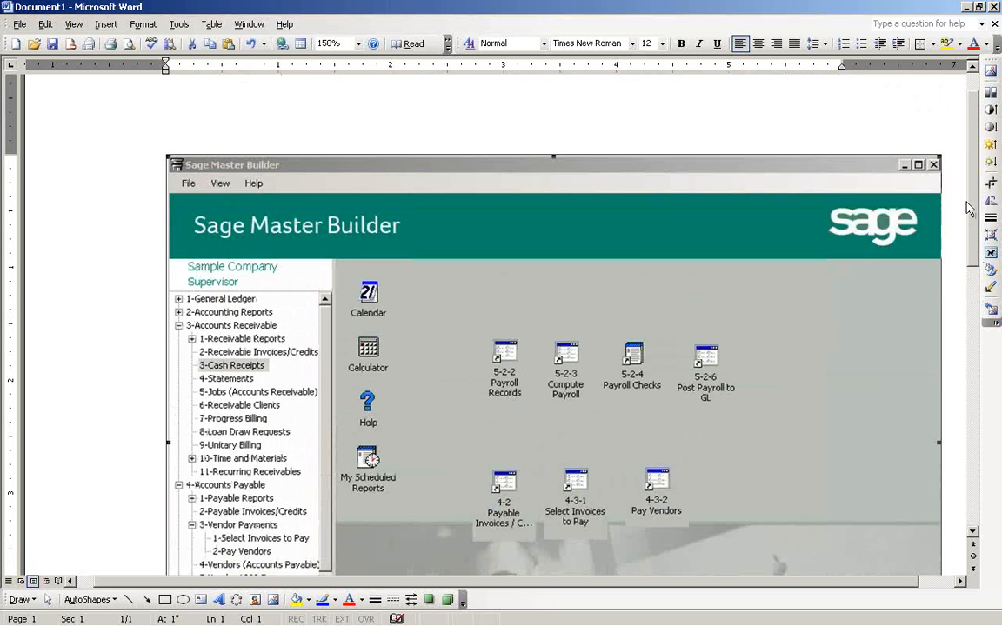
scroll(967, 208, "up", 2)
key("alt+Tab")
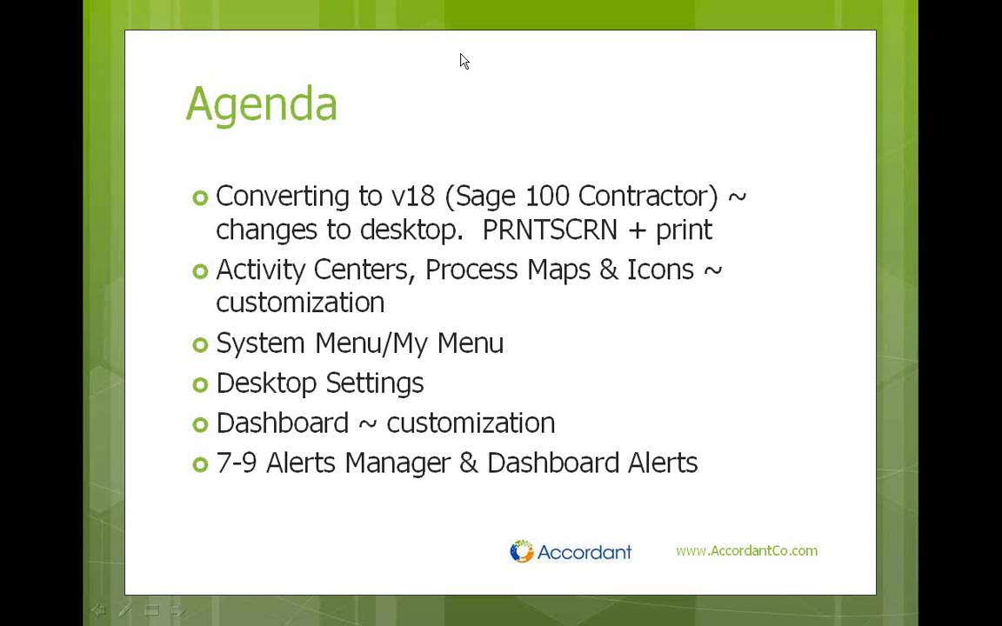
Switch to Sage 100 Contractor and dismiss the Alerts Manager window to reach the Home & Resources desktop
key("alt+Tab")
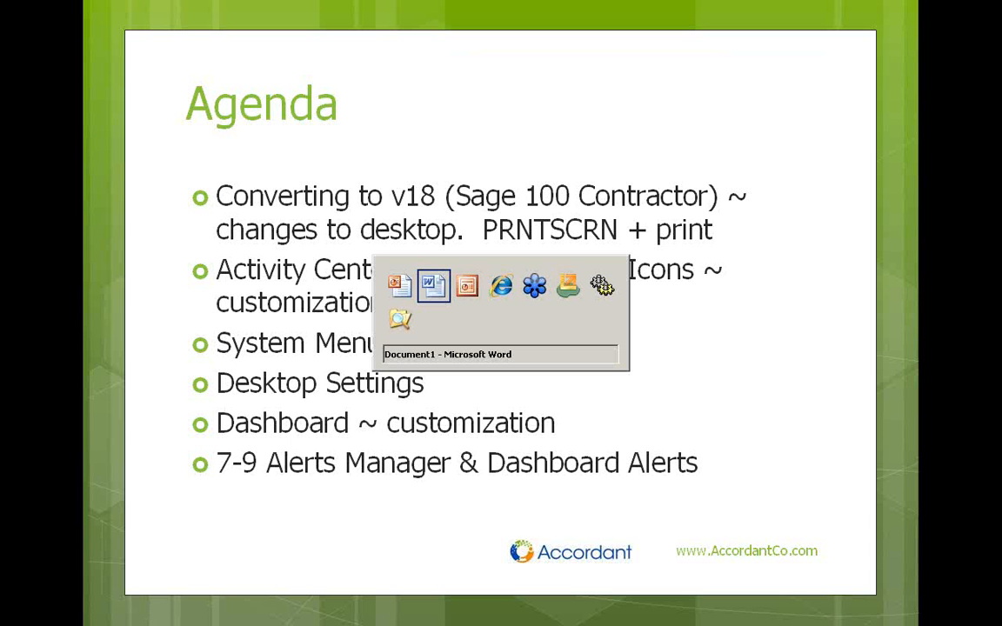
key("alt+Tab")
key("alt+Tab")
key("alt+Tab")
key("alt+Tab")
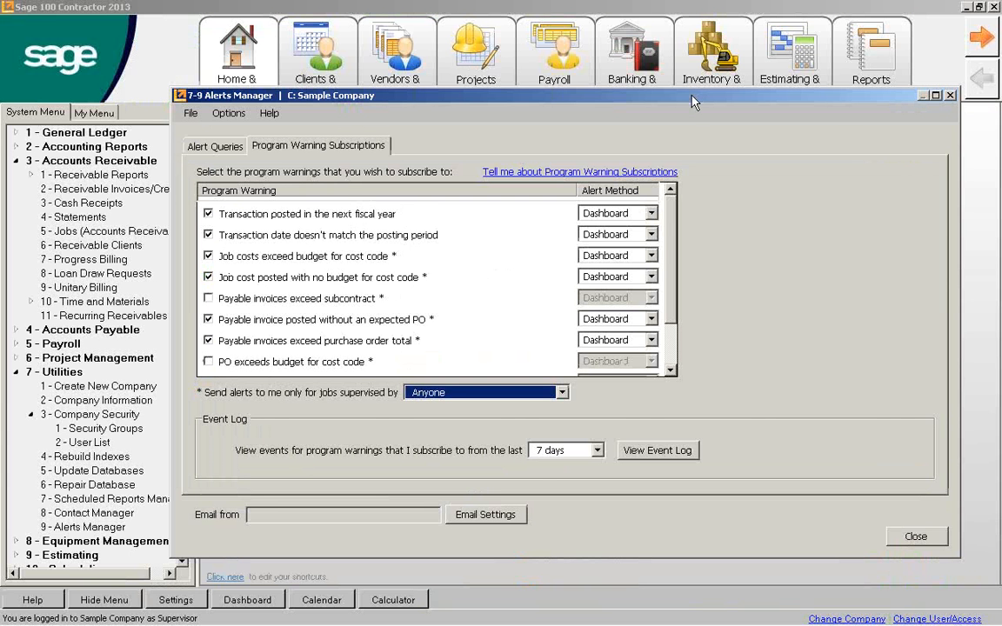
left_click_drag(693, 102, 585, 143)
left_click(803, 578)
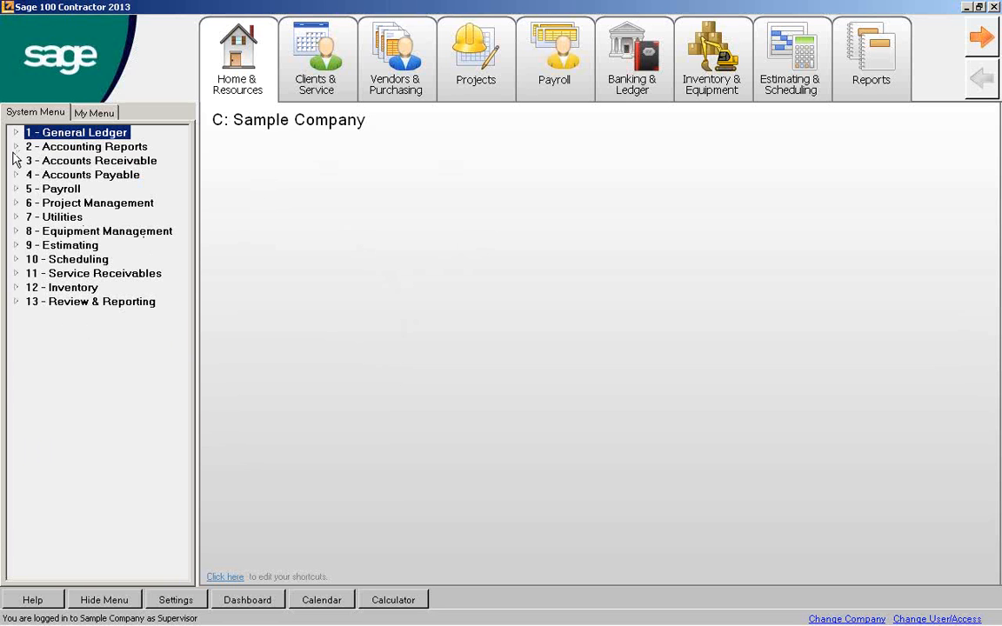
Compare the Accounts Receivable entries in the system menu with the Clients & Service and Vendors & Purchasing task lists
mouse_move(323, 79)
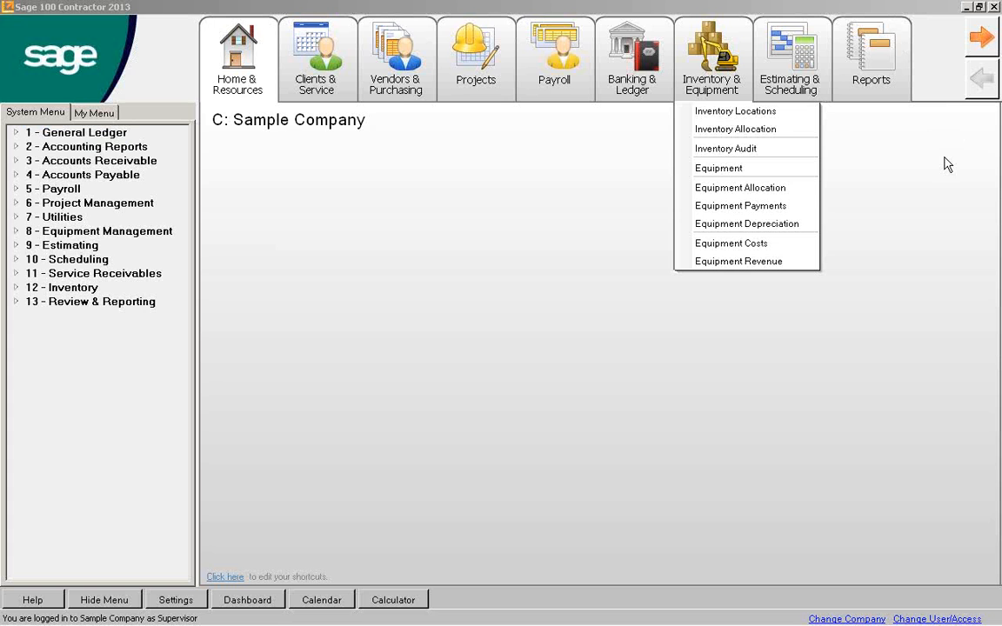
left_click(235, 69)
mouse_move(304, 74)
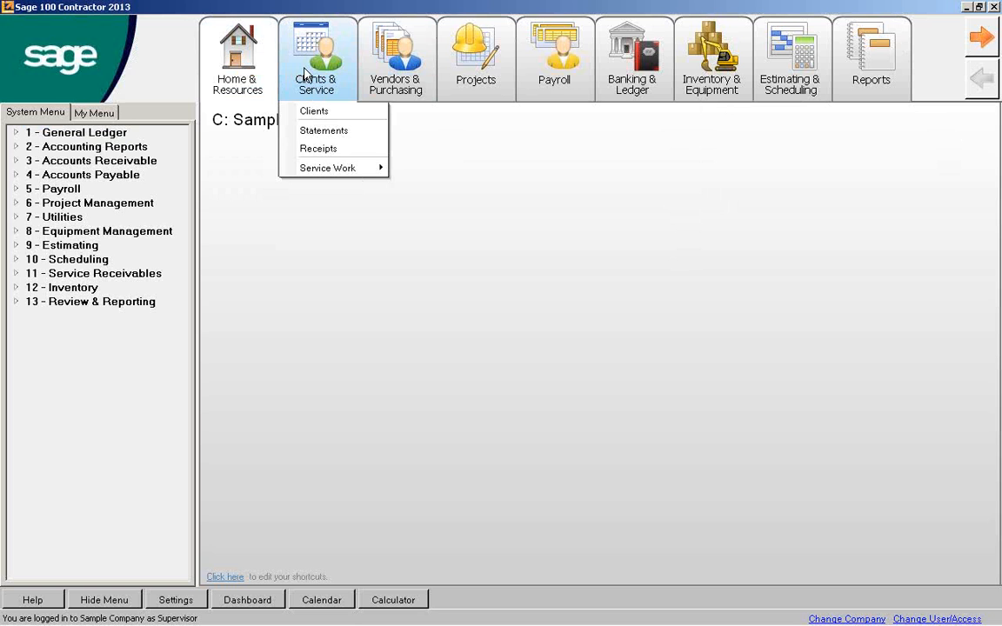
left_click(16, 161)
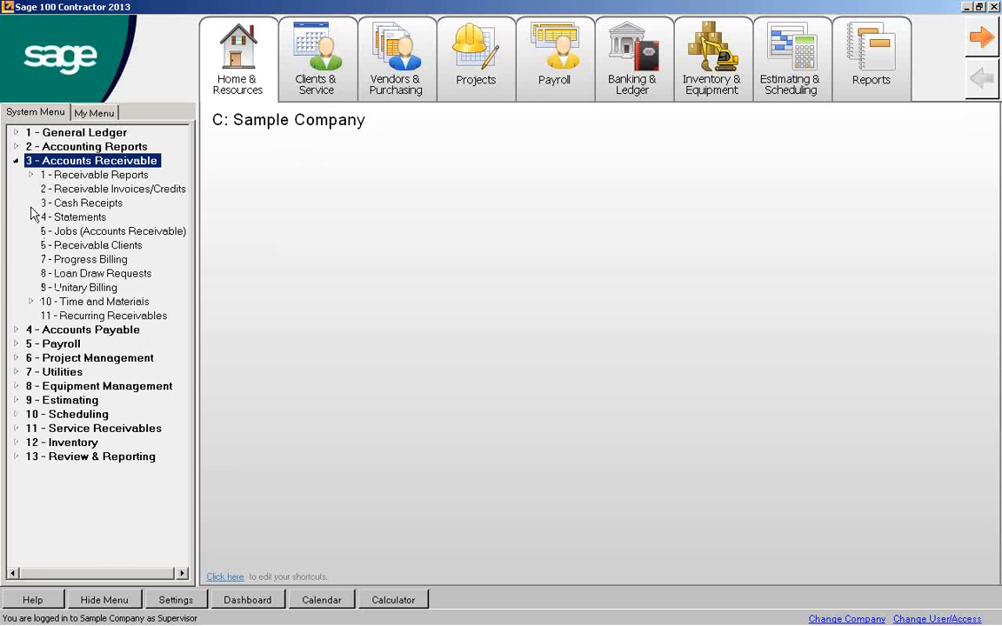
left_click(15, 161)
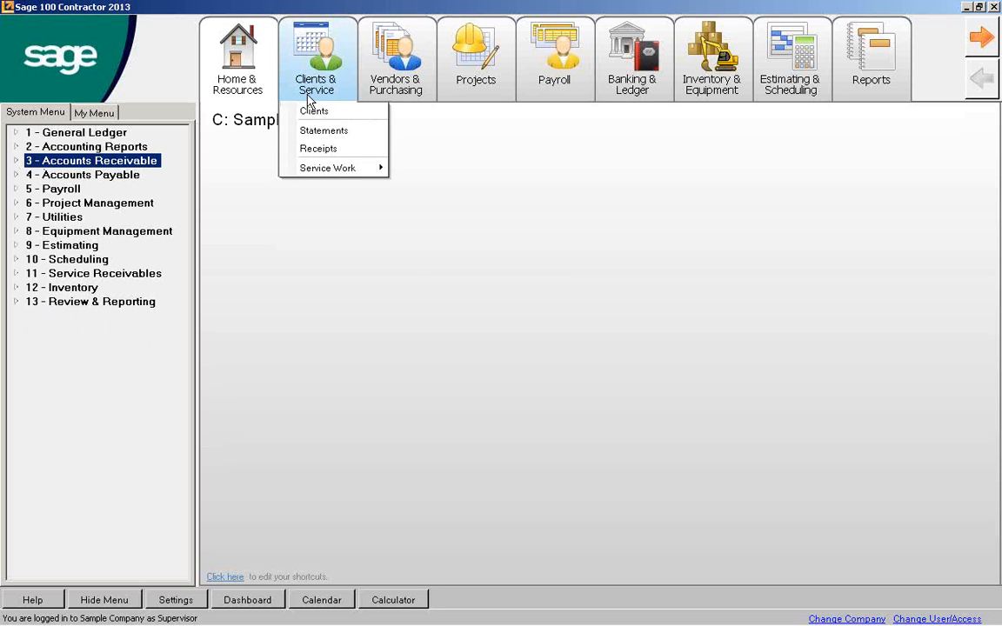
mouse_move(382, 29)
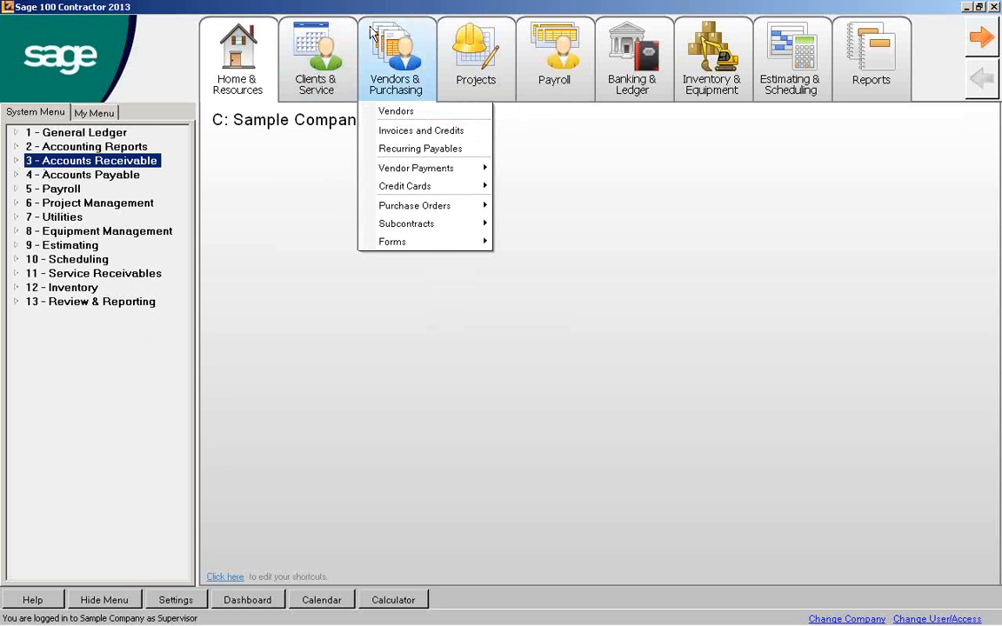
left_click(232, 50)
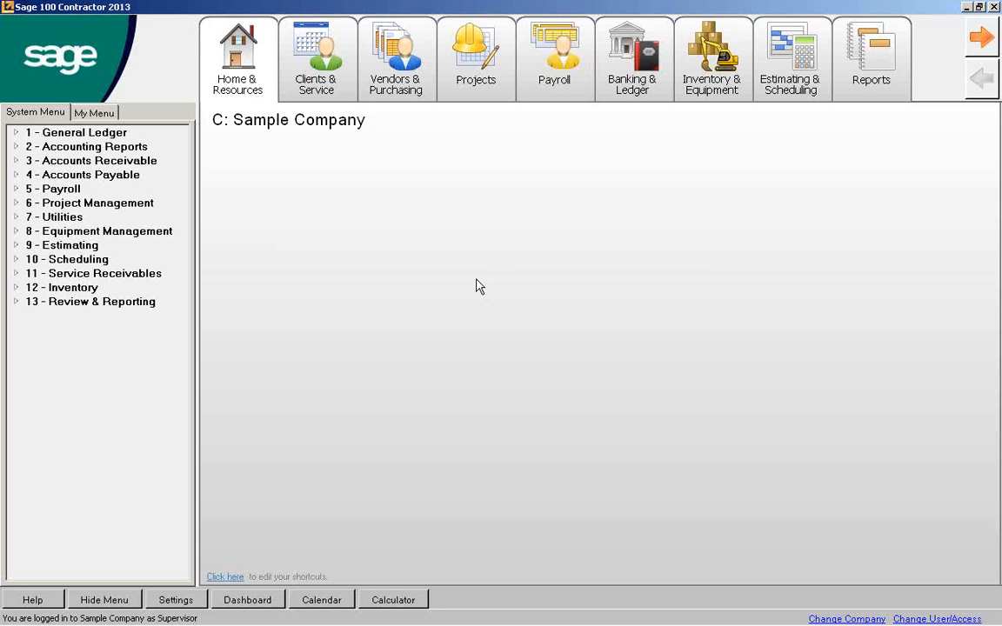
Examine the Clients and Service process map alongside the Accounts Receivable entries, with a brief look at the Vendors and Purchasing map
left_click(316, 59)
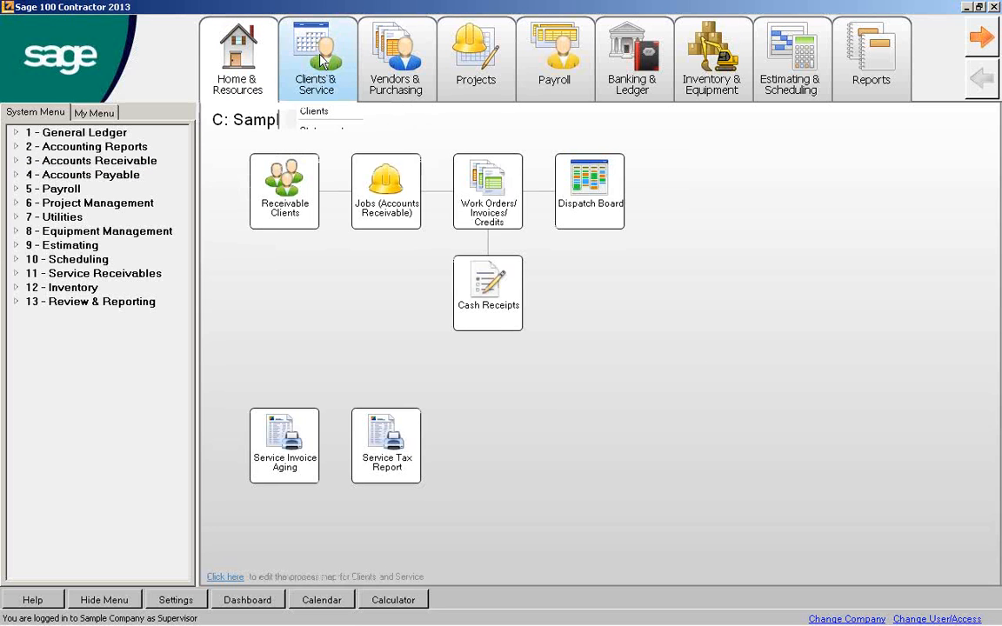
left_click(363, 58)
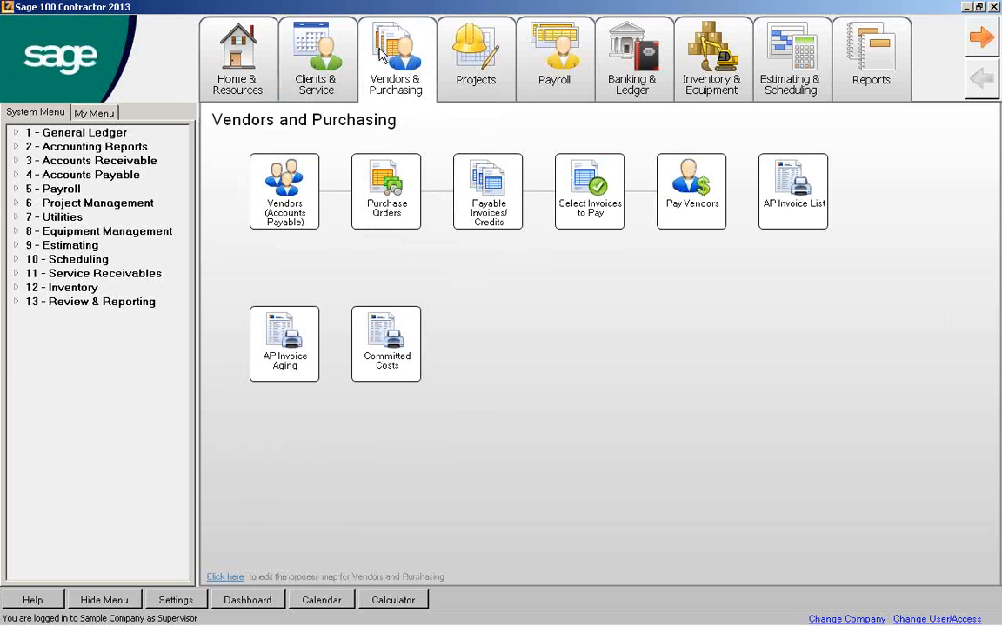
left_click(325, 52)
mouse_move(305, 48)
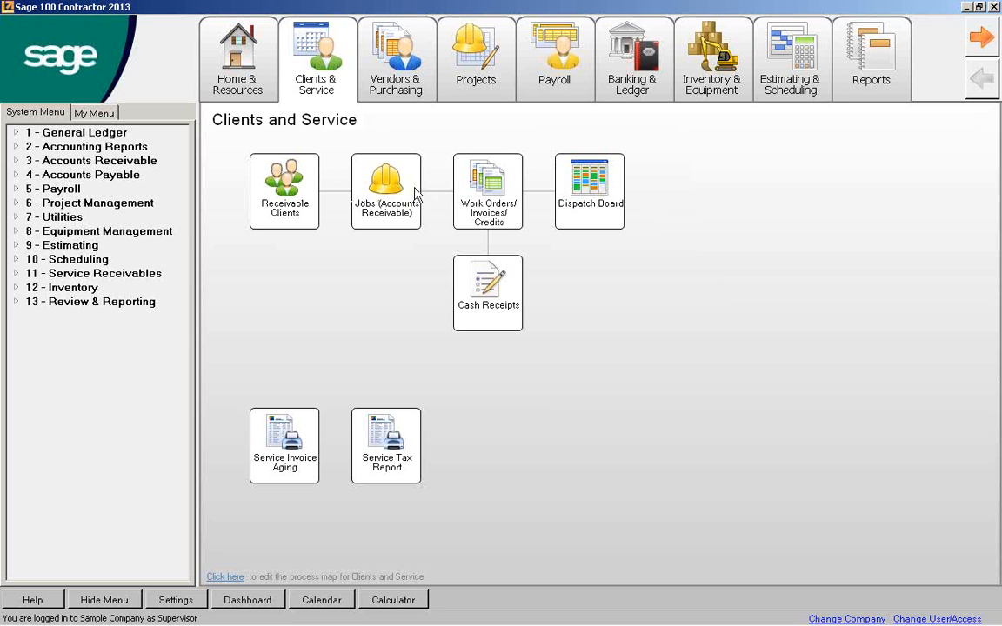
left_click(16, 161)
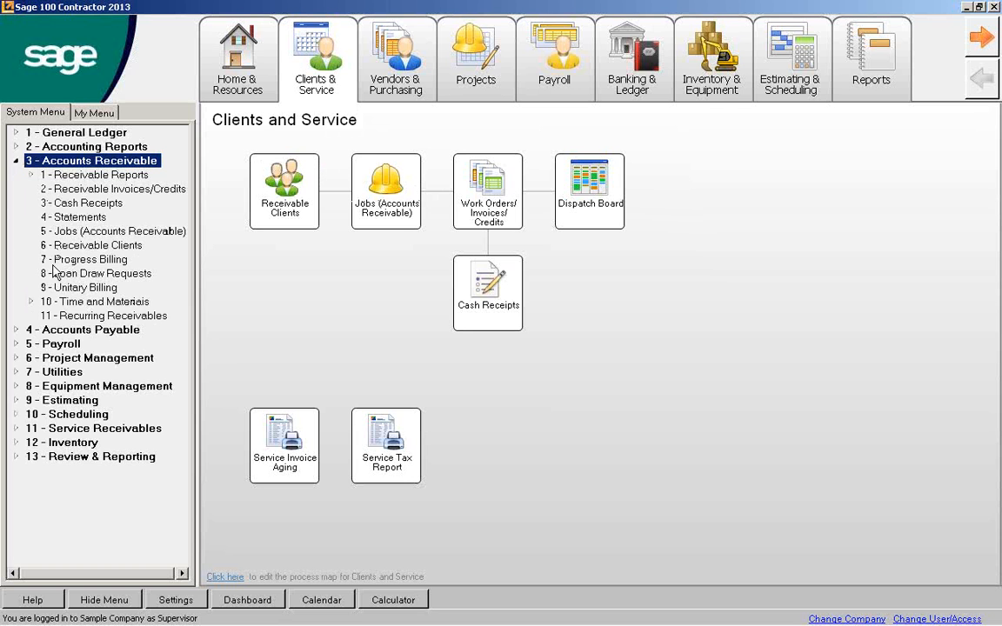
left_click(16, 161)
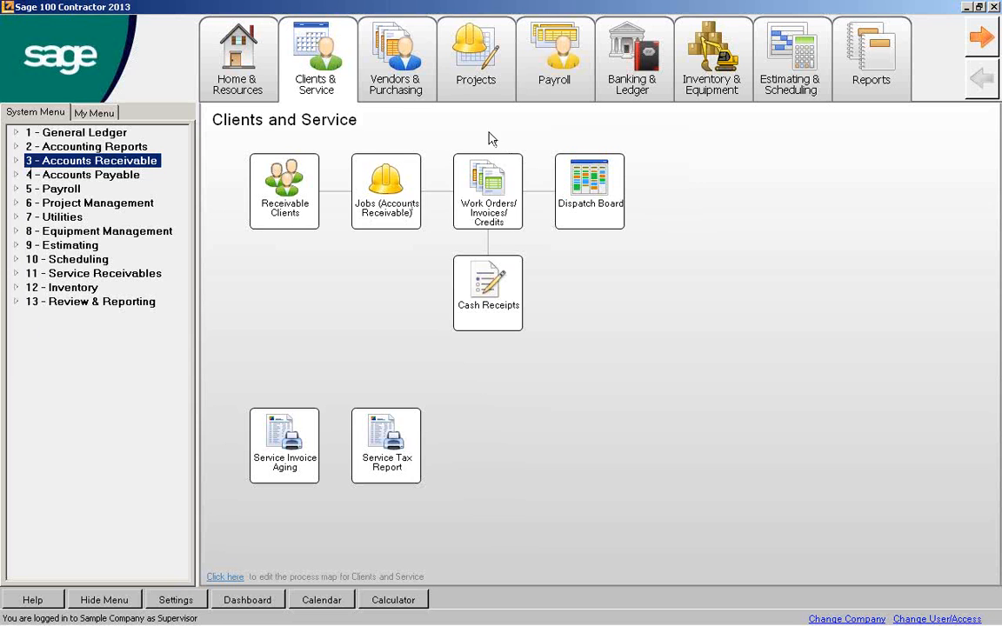
mouse_move(306, 68)
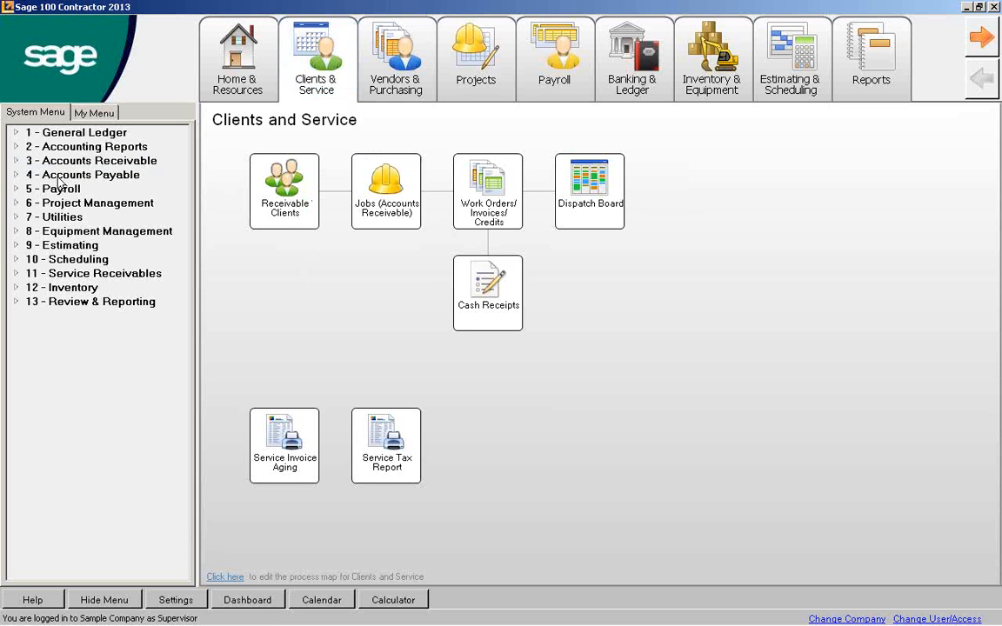
left_click(15, 161)
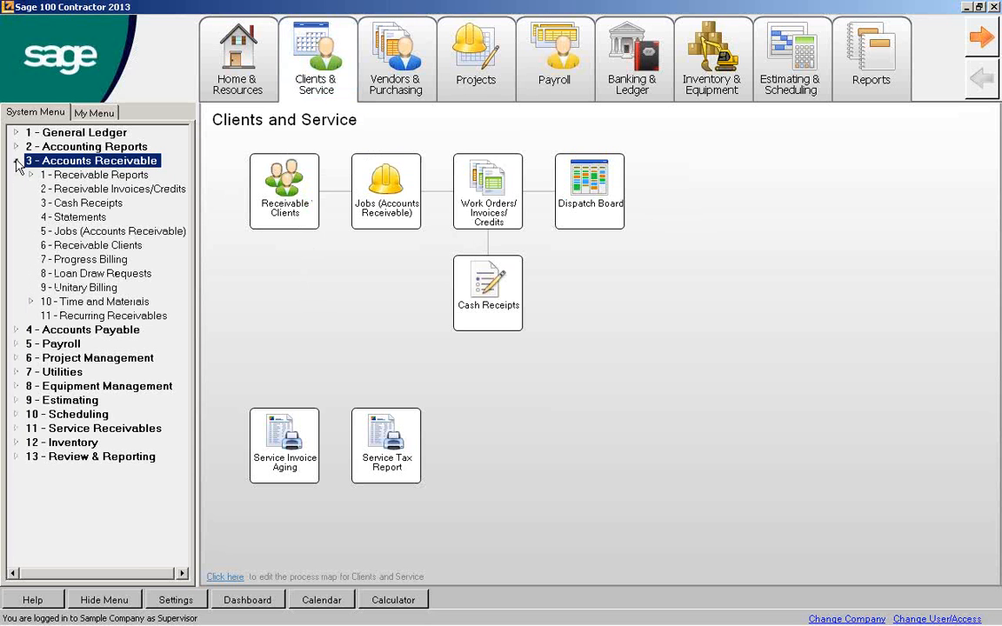
left_click(78, 246)
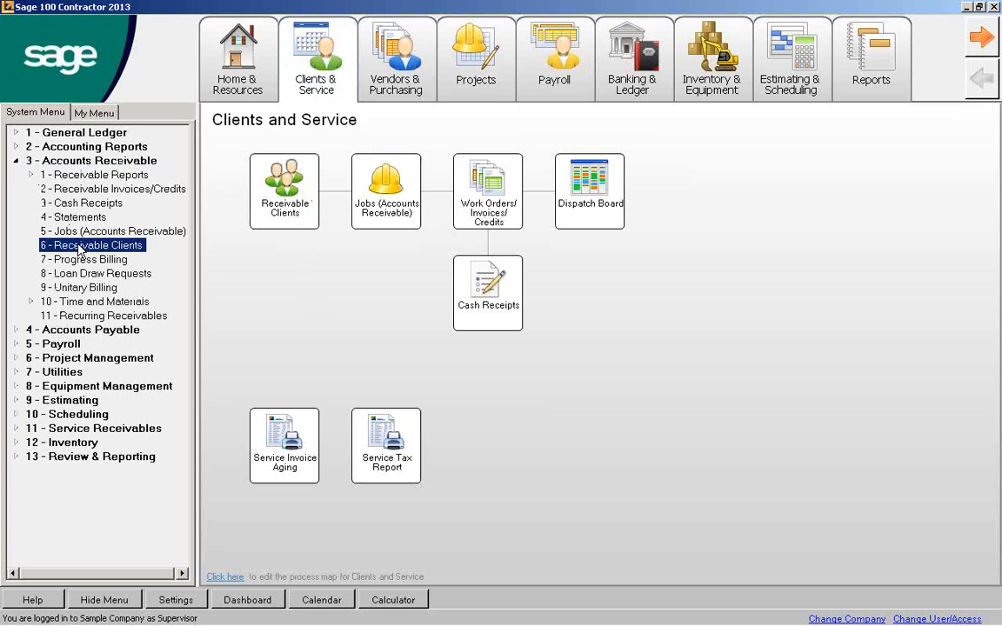
left_click(16, 160)
Examine the task lists and sublists of the Clients & Service, Vendors & Purchasing, Projects and Reports activity centers
mouse_move(229, 102)
mouse_move(351, 63)
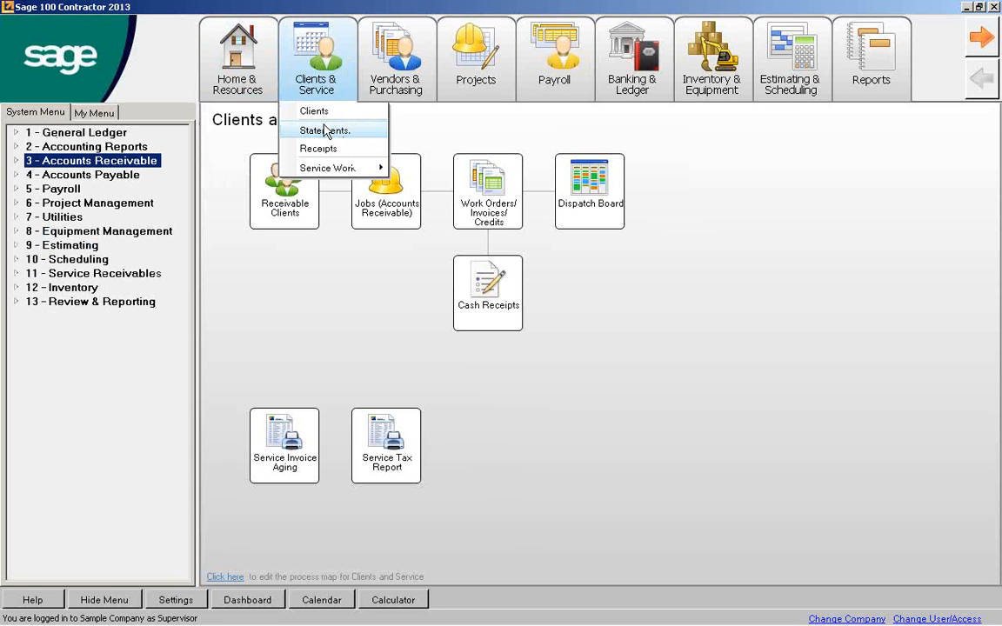
mouse_move(391, 55)
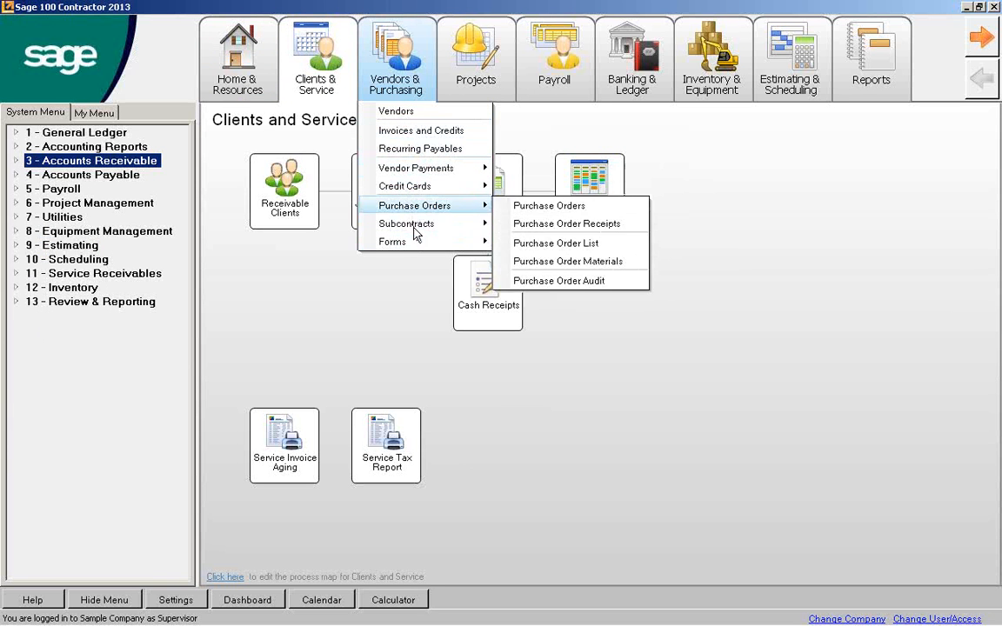
mouse_move(478, 244)
mouse_move(470, 67)
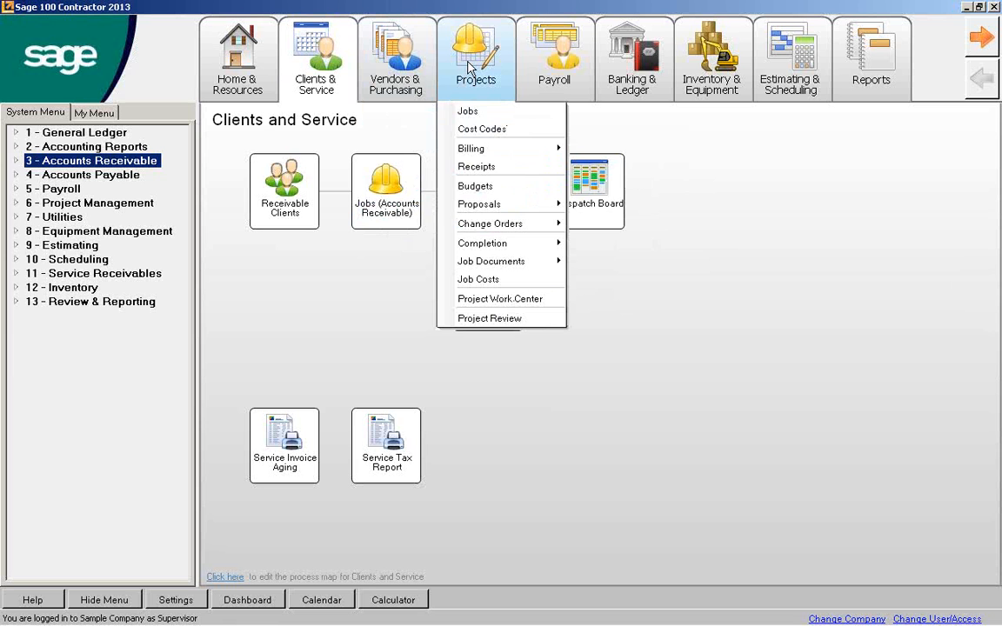
mouse_move(487, 149)
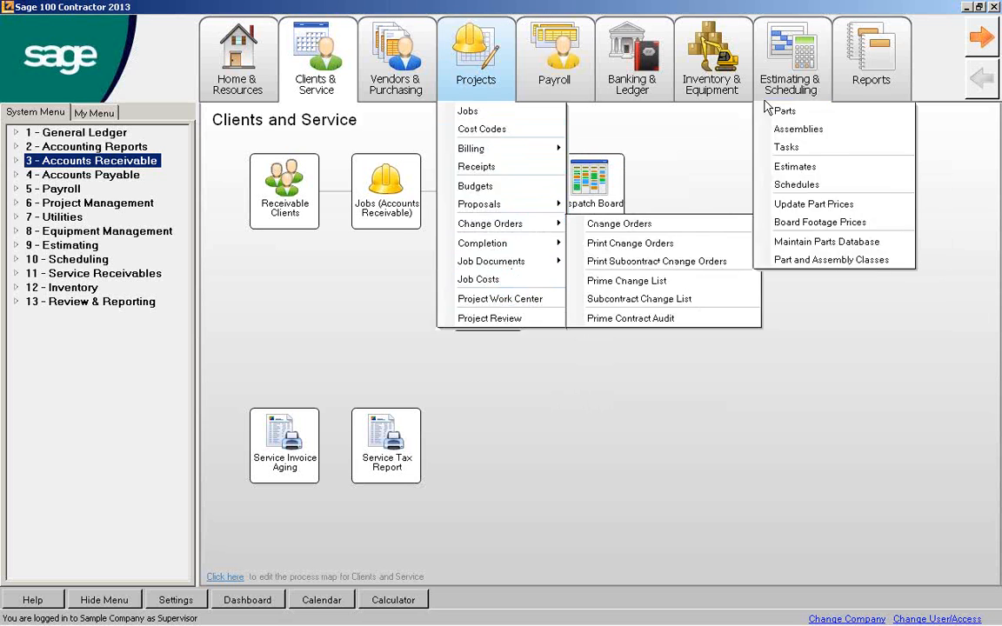
mouse_move(870, 63)
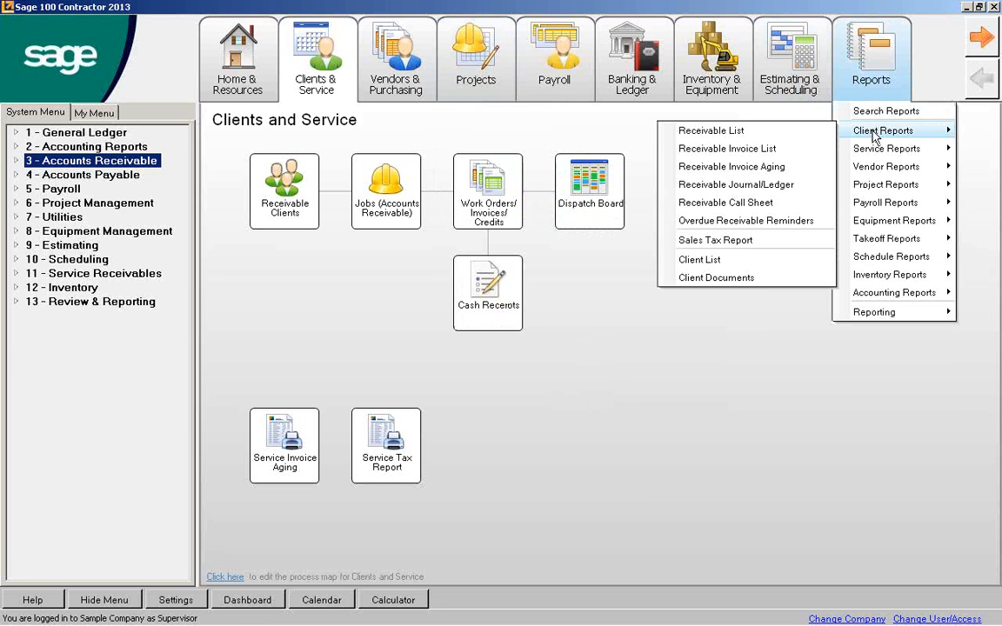
mouse_move(878, 152)
mouse_move(880, 170)
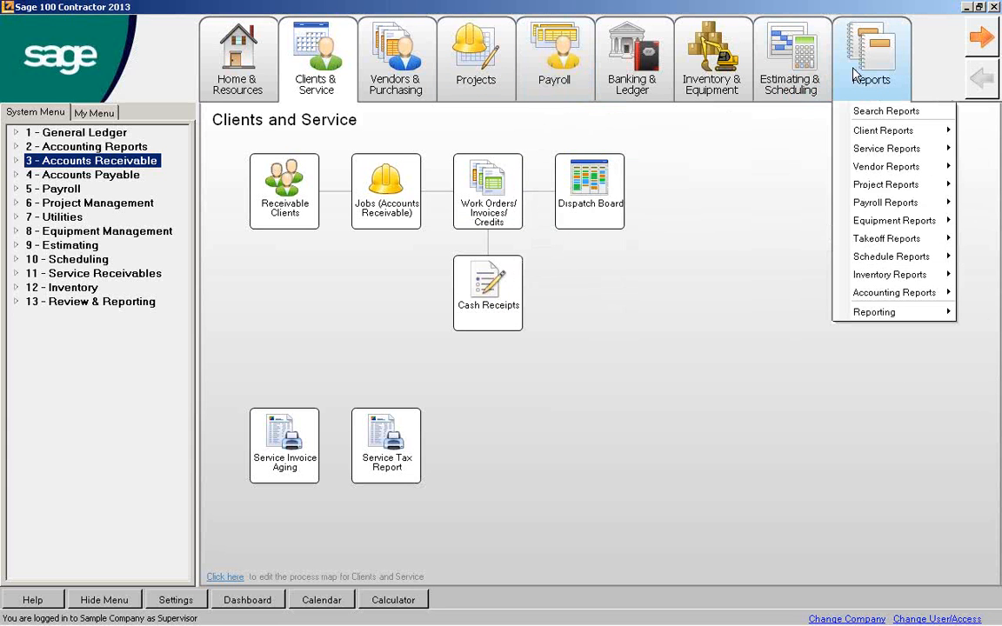
View the process maps for Vendors & Purchasing, Projects, Payroll, and Banking & Ledger in turn
left_click(393, 71)
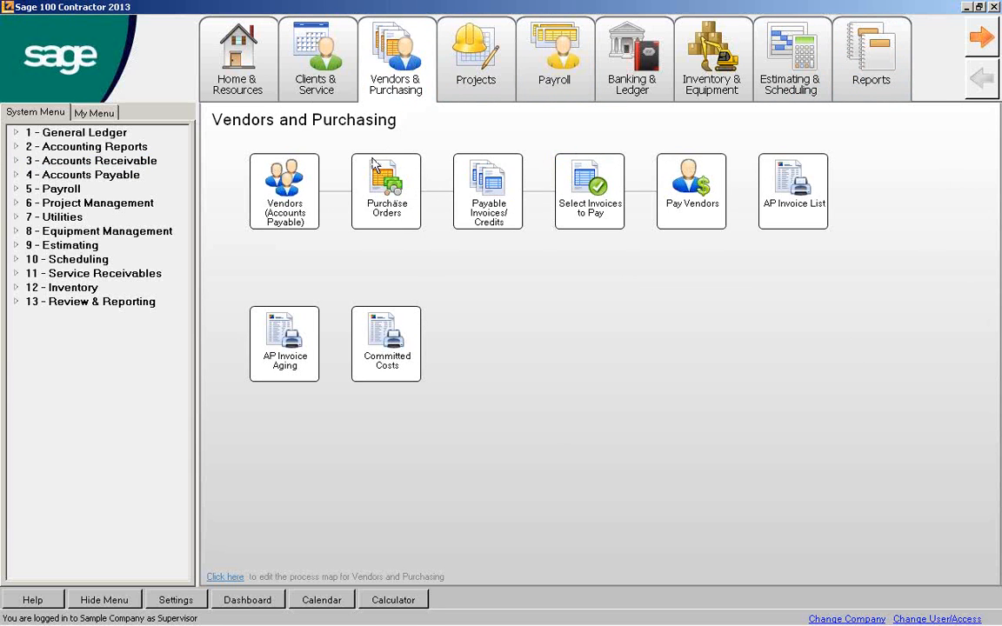
left_click(479, 66)
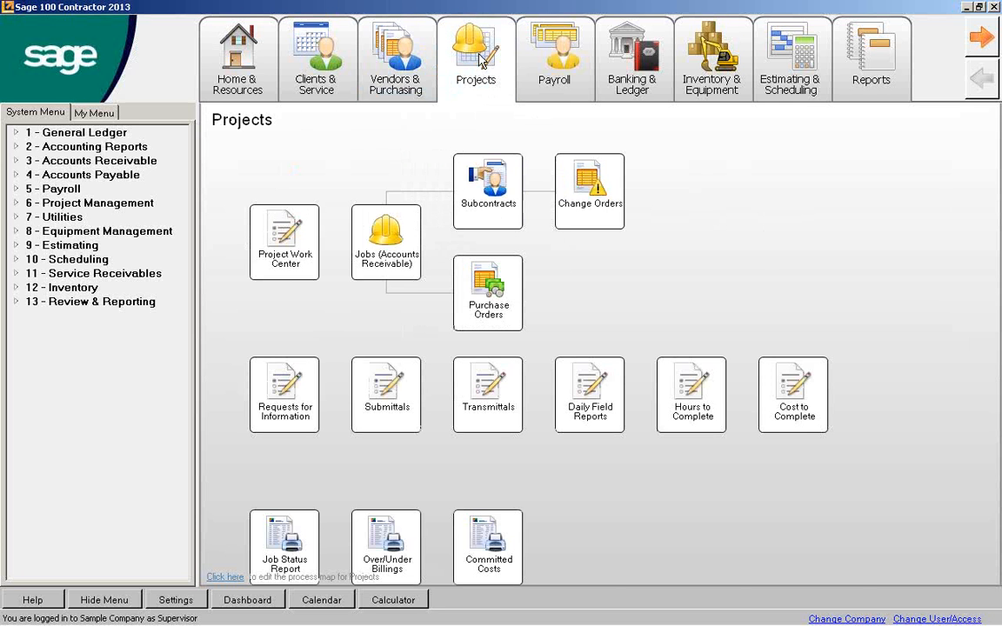
left_click(549, 59)
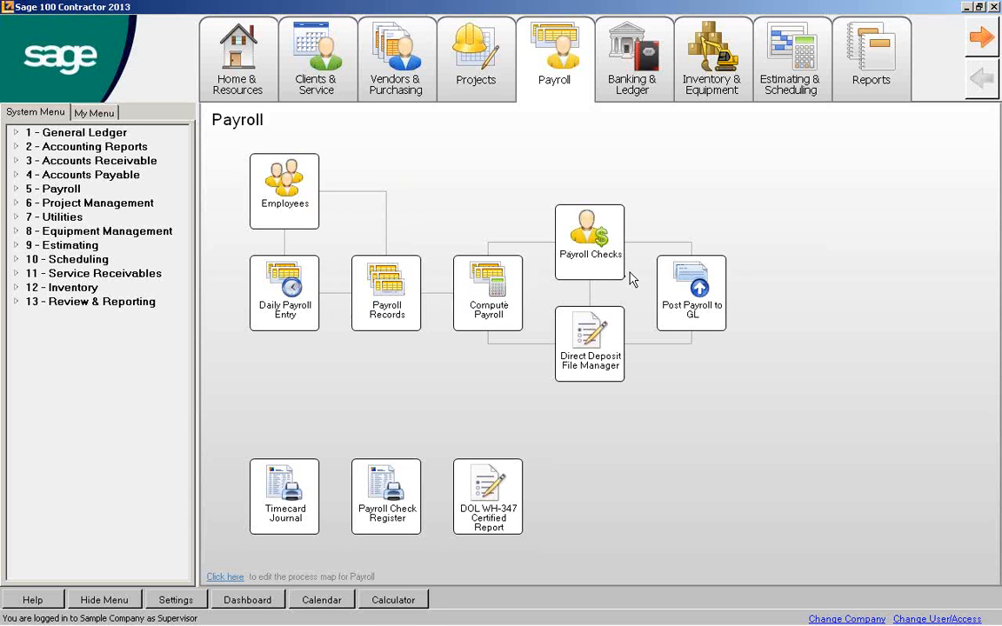
left_click(637, 68)
mouse_move(711, 61)
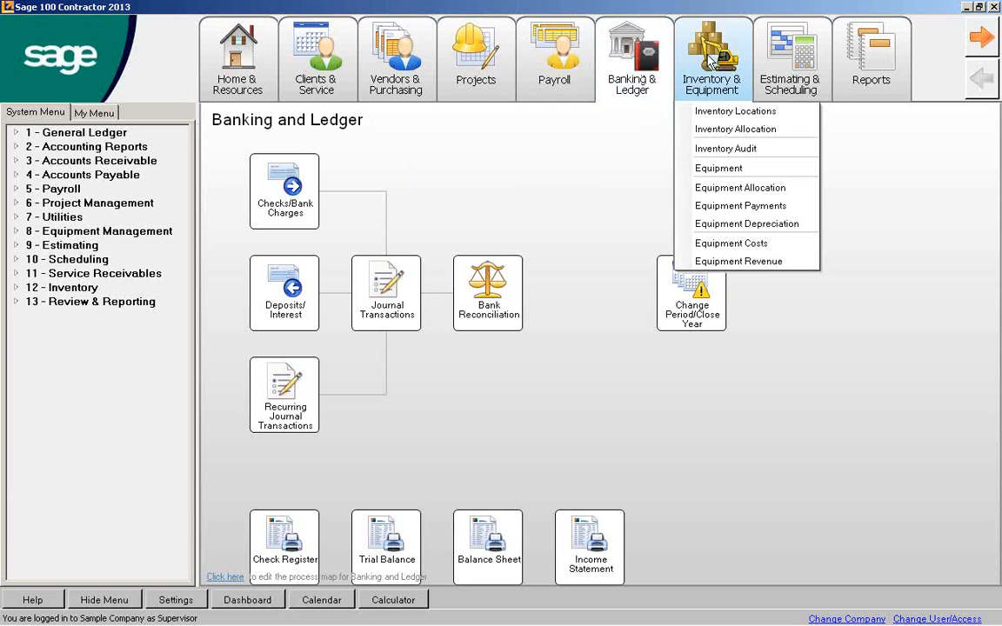
mouse_move(250, 65)
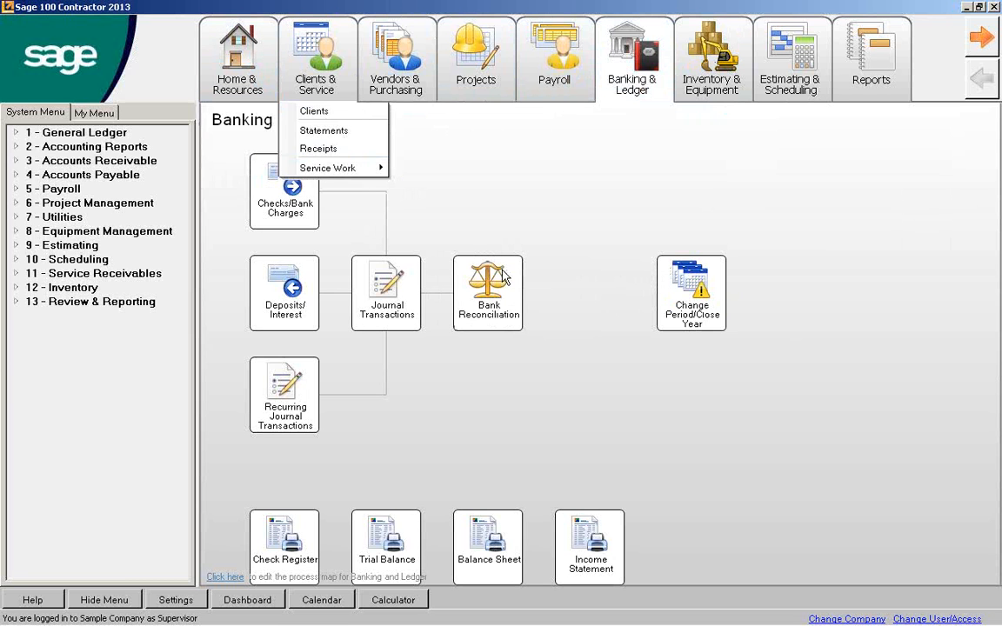
Edit the Payroll process map and delete the Direct Deposit File Manager task, ending in object selection mode
left_click(549, 67)
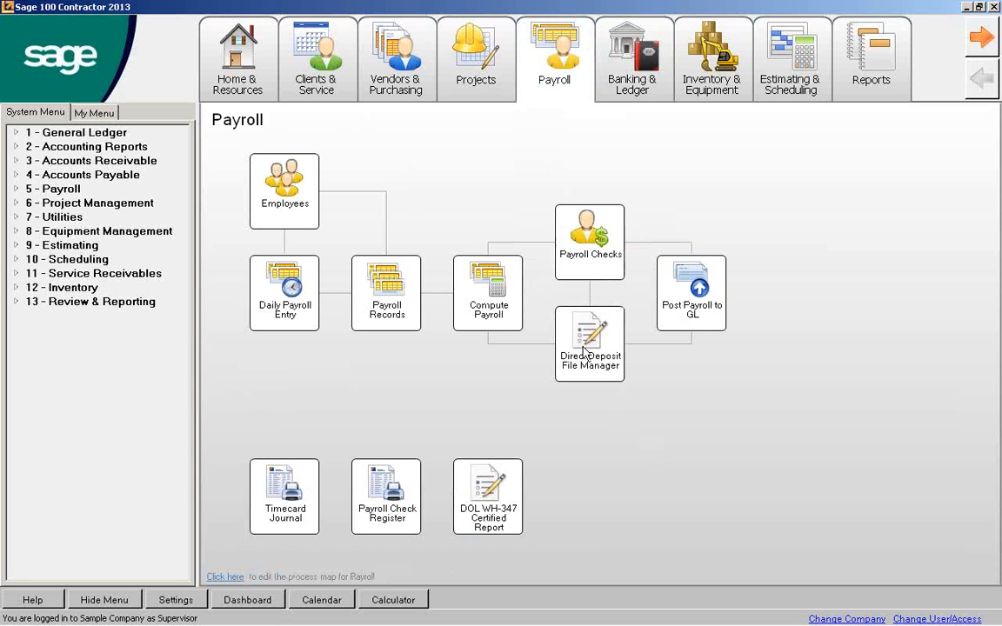
left_click(225, 577)
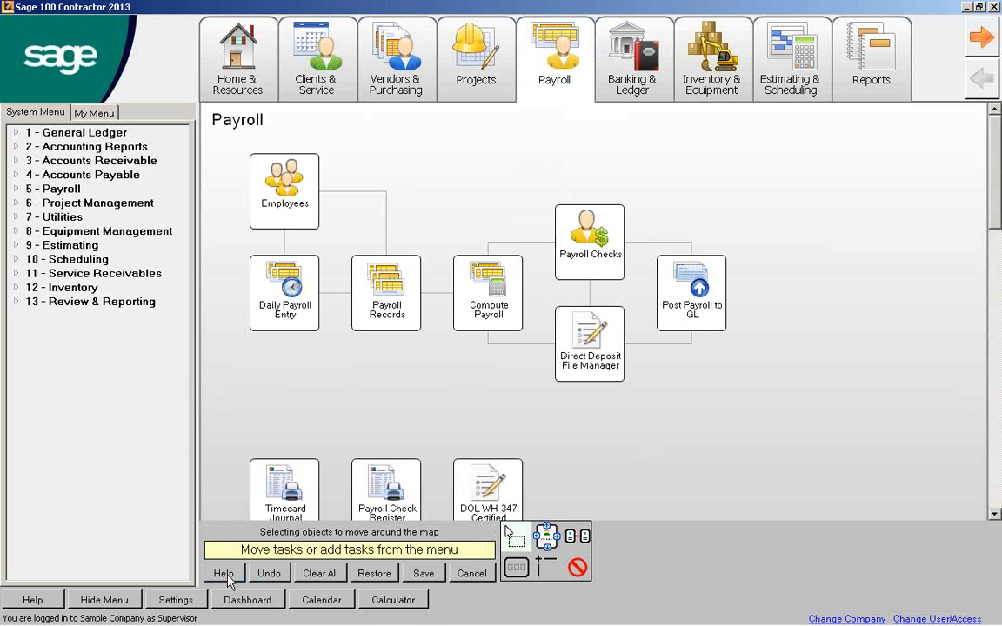
left_click(580, 571)
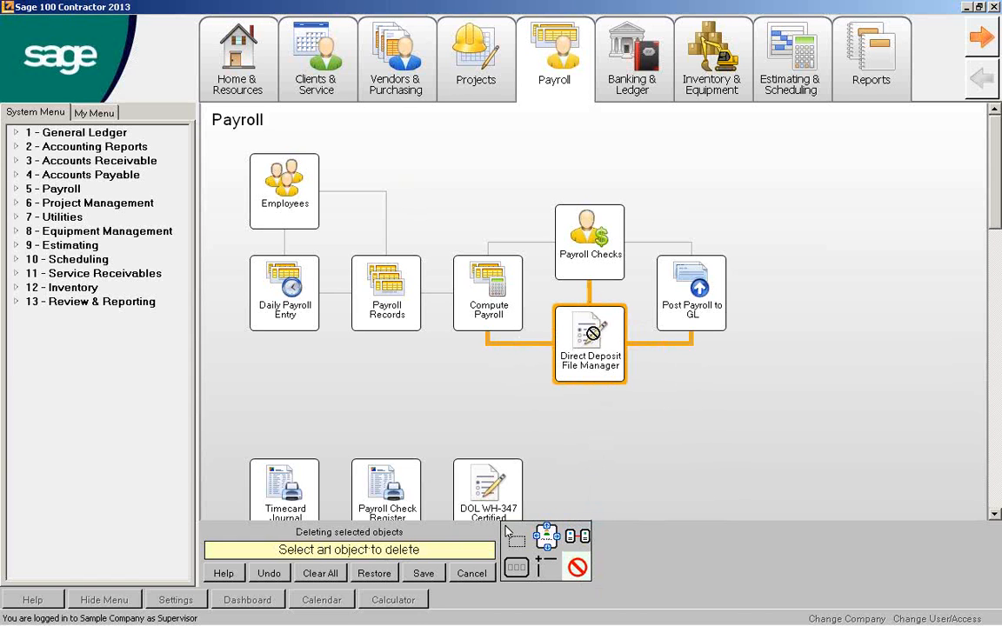
left_click(593, 337)
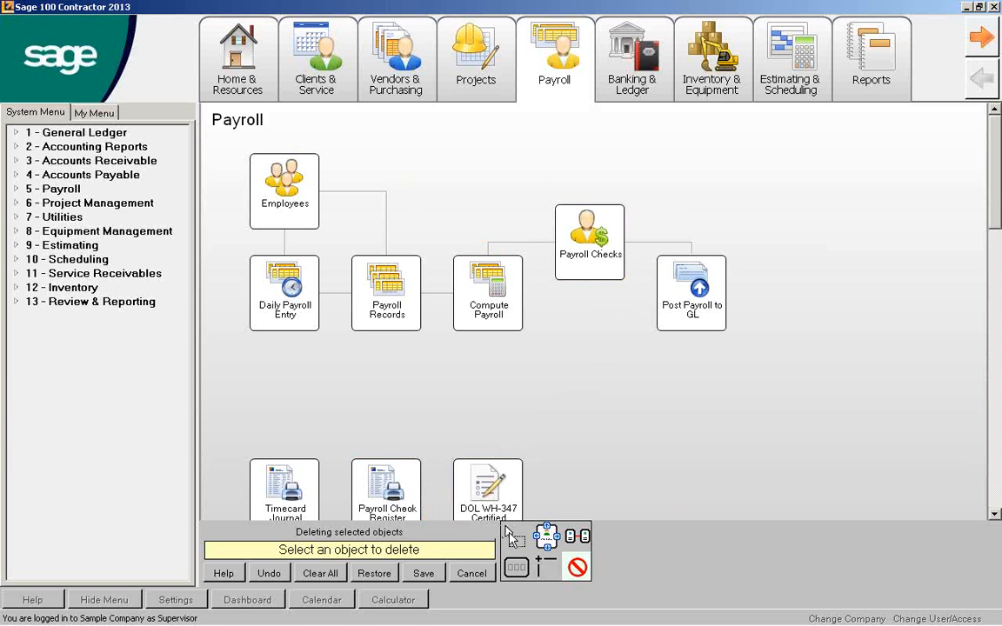
left_click(512, 534)
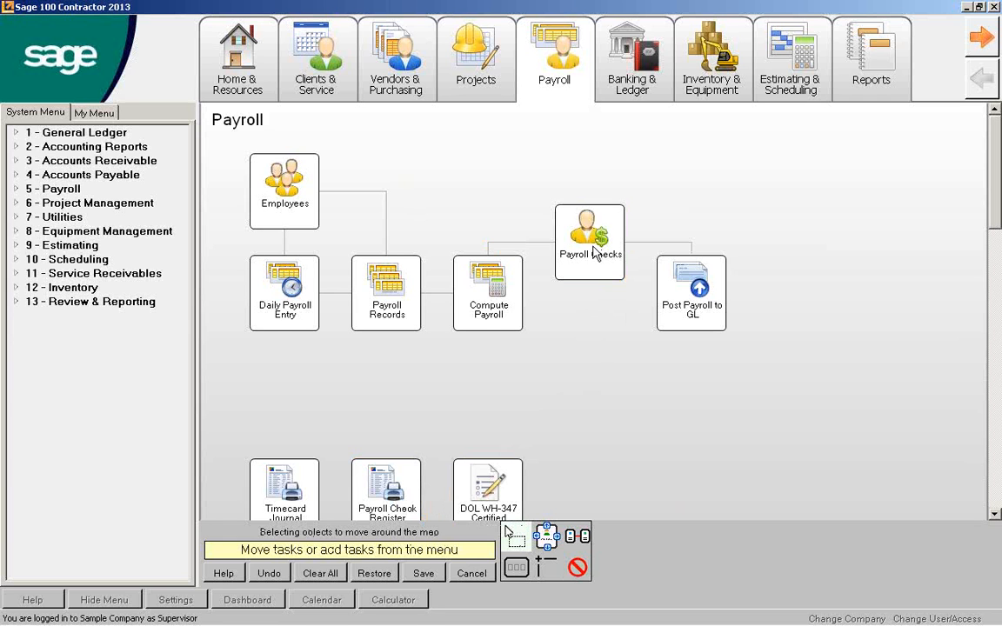
Move Payroll Checks into line between Compute Payroll and Post Payroll to GL, connect it to Post Payroll to GL, and save the map
left_click_drag(593, 252, 603, 300)
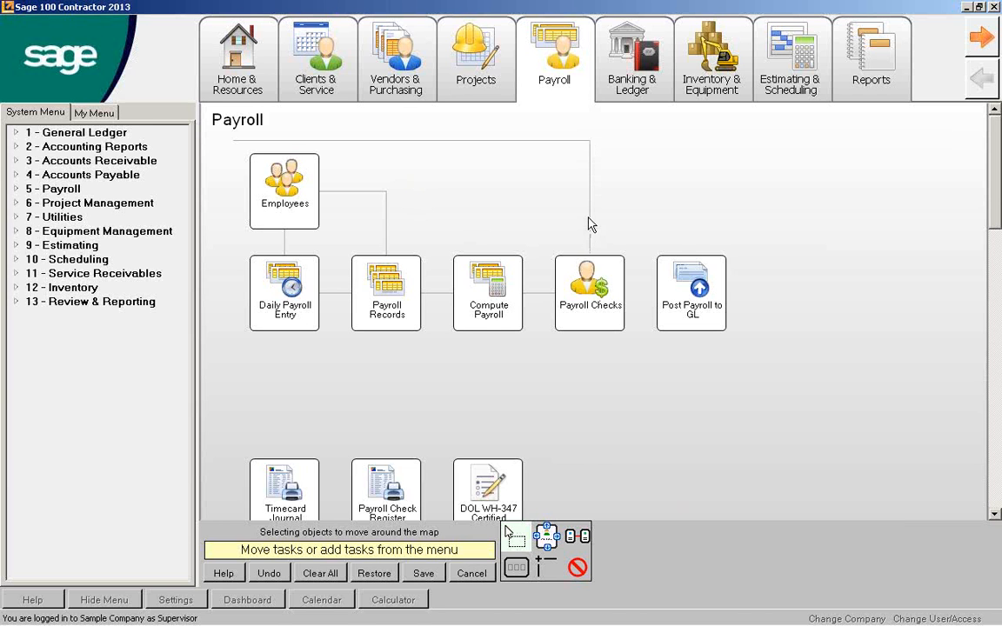
left_click(541, 574)
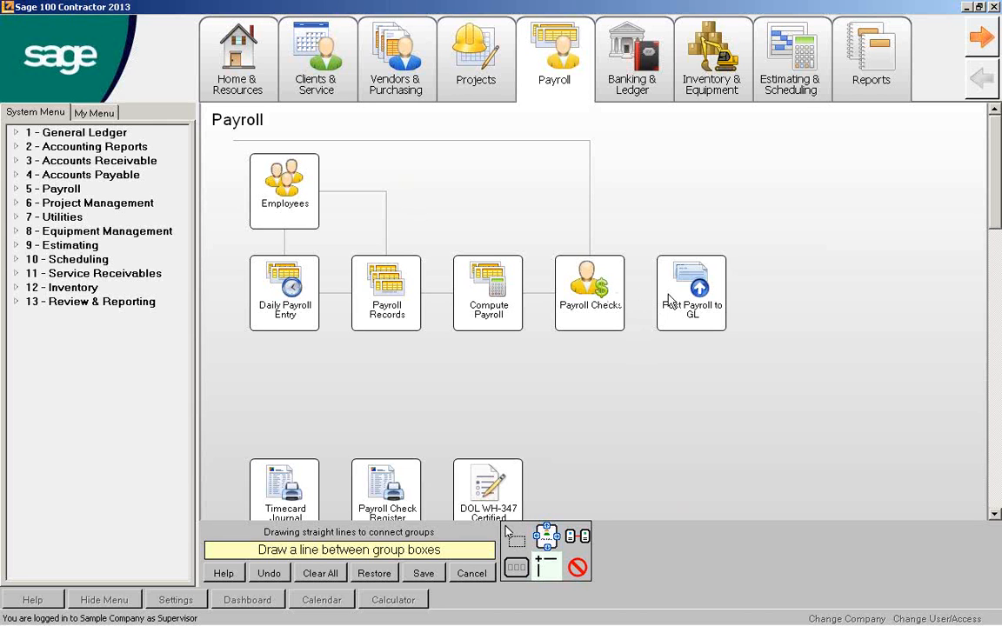
left_click(669, 300)
left_click(423, 574)
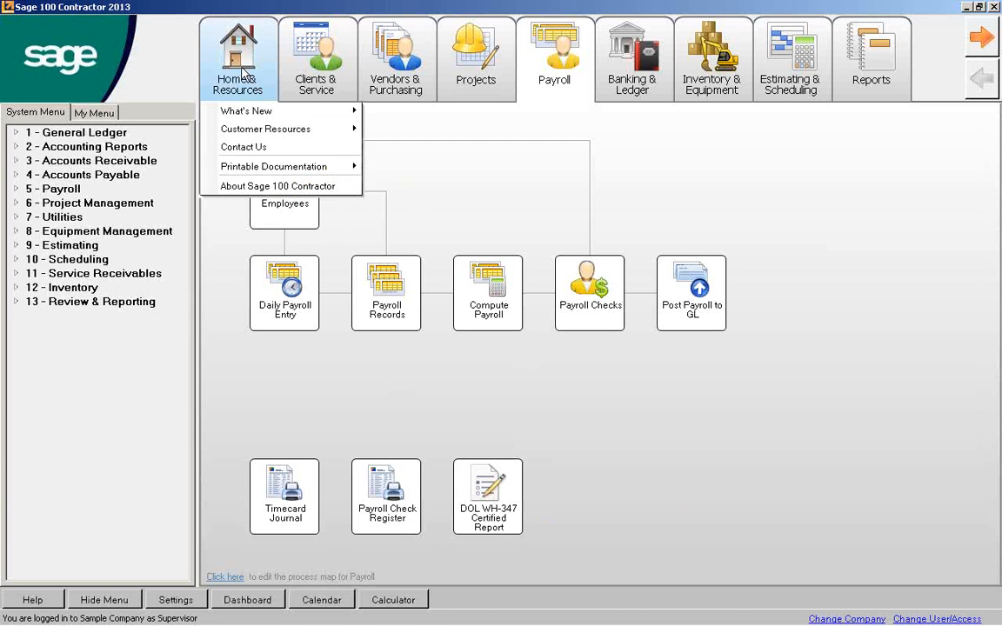
Edit the Home & Resources shortcuts, adding Receivable Clients, Jobs (Accounts Receivable), Receivable Invoices/Credits and Cash Receipts in one row
left_click(246, 76)
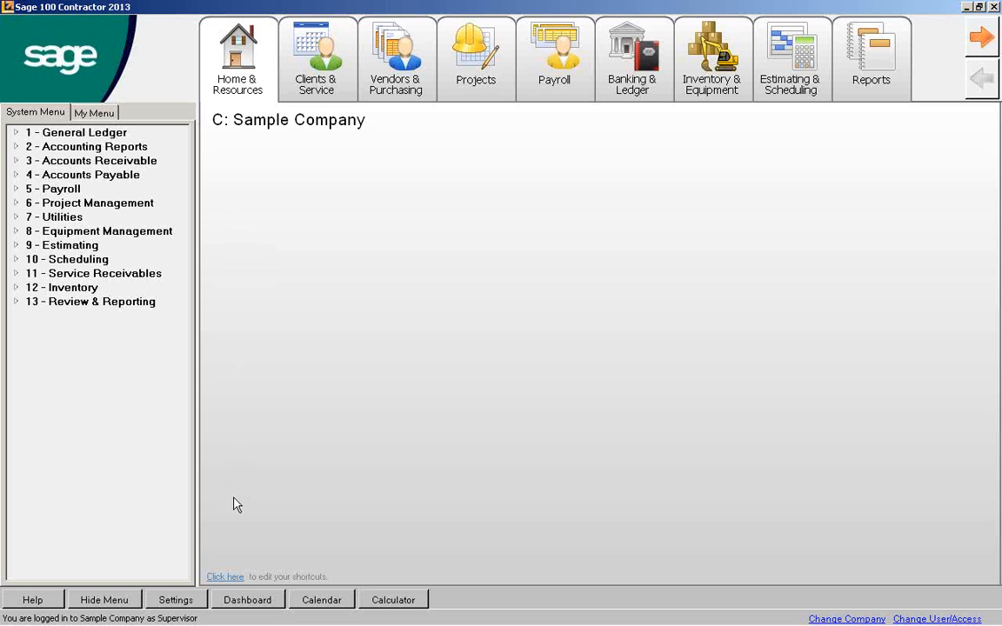
left_click(226, 577)
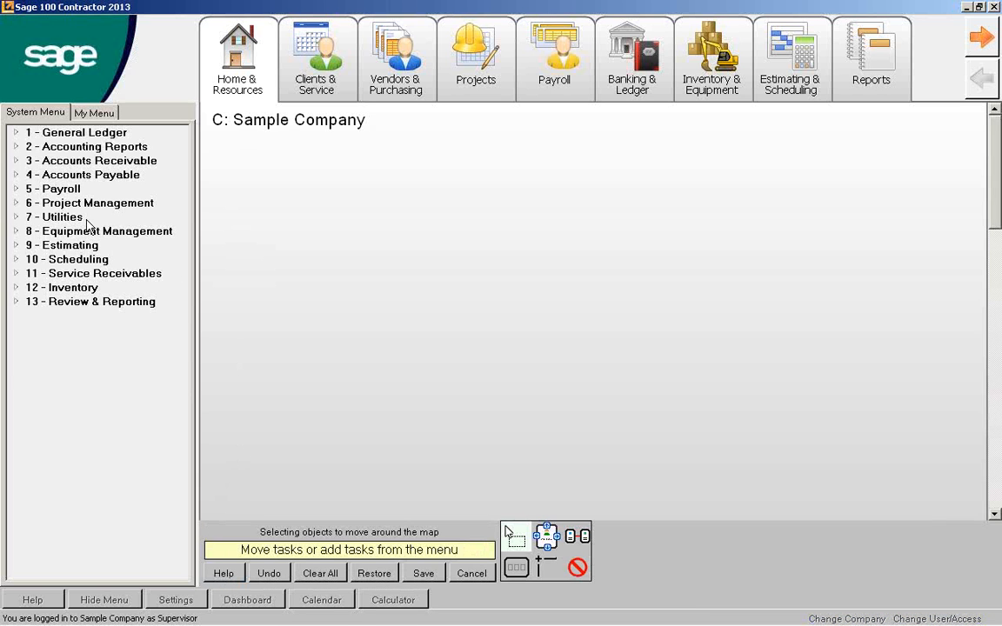
left_click(17, 162)
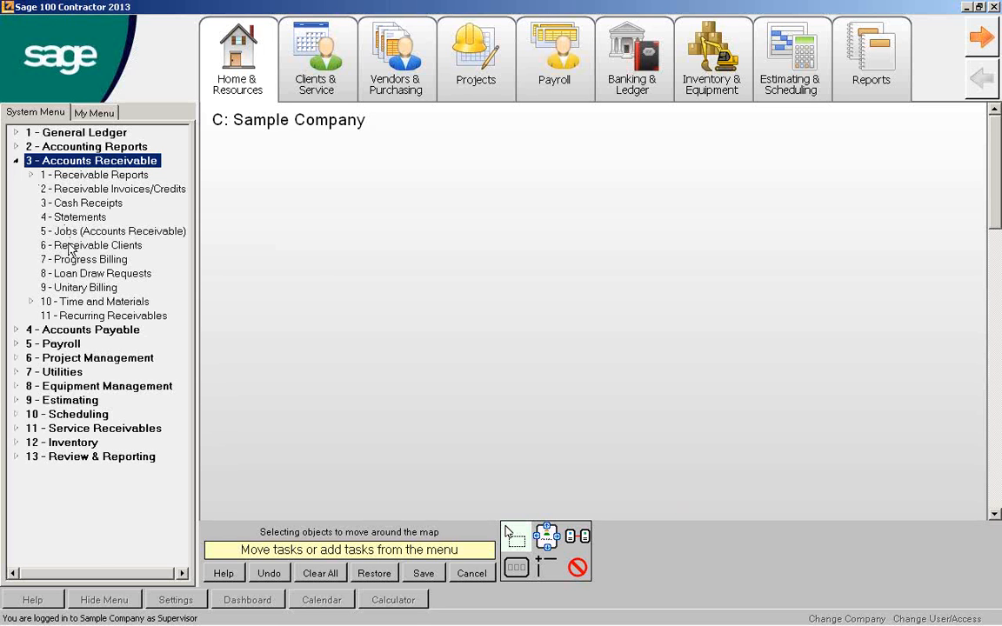
left_click_drag(69, 249, 272, 209)
left_click_drag(92, 234, 353, 204)
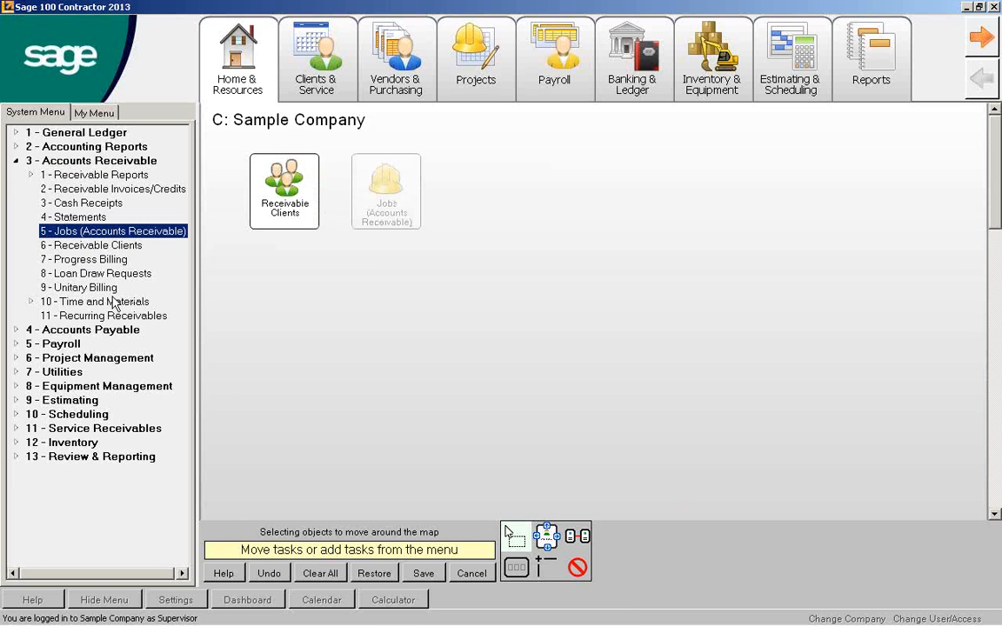
left_click(76, 193)
left_click_drag(76, 193, 486, 201)
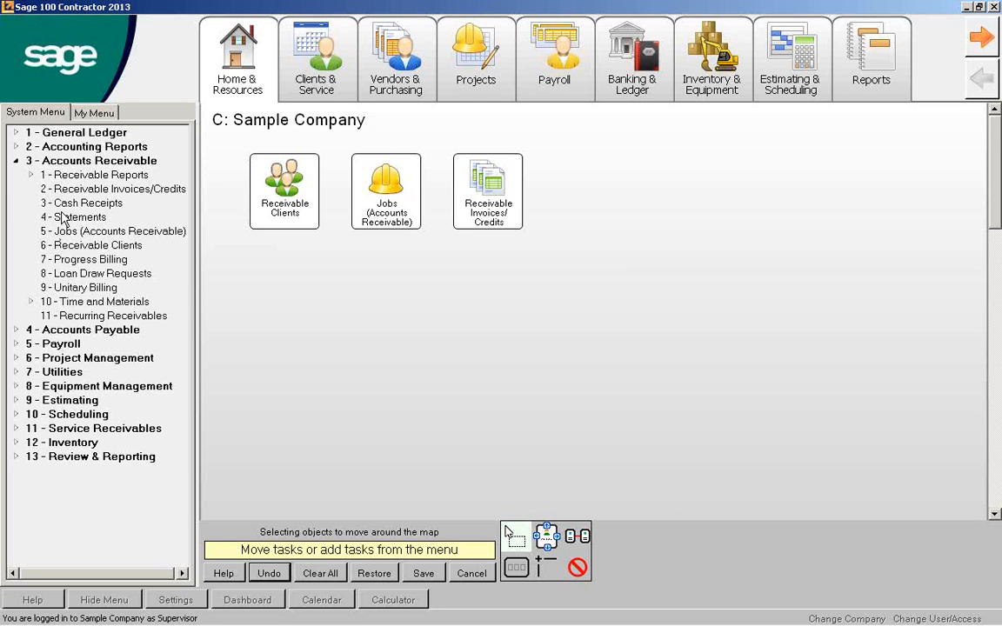
left_click_drag(57, 199, 582, 168)
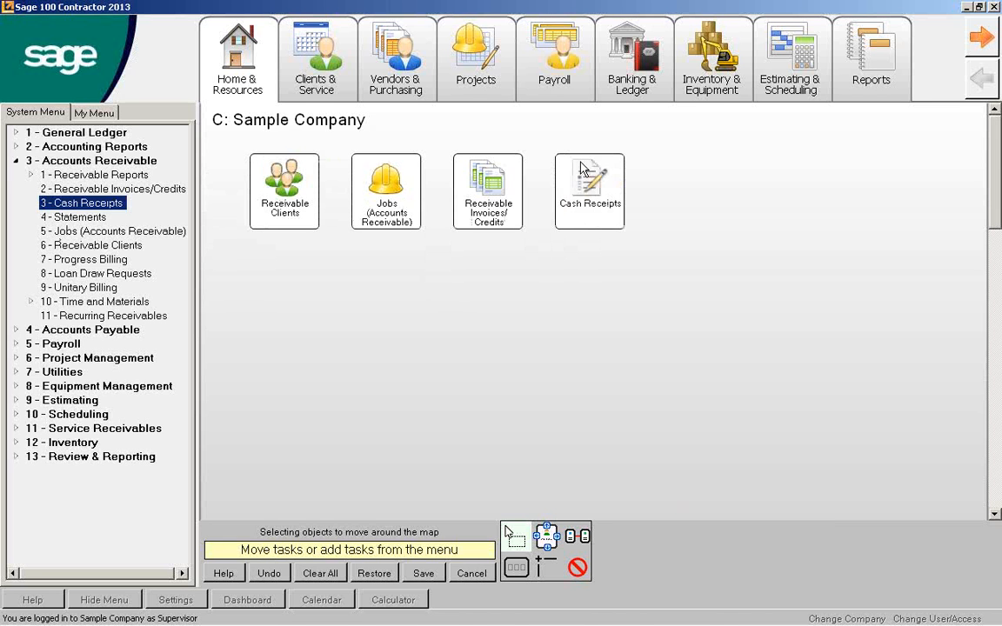
Rename the Receivable Clients shortcut as Customers and save the Home & Resources shortcuts
right_click(281, 218)
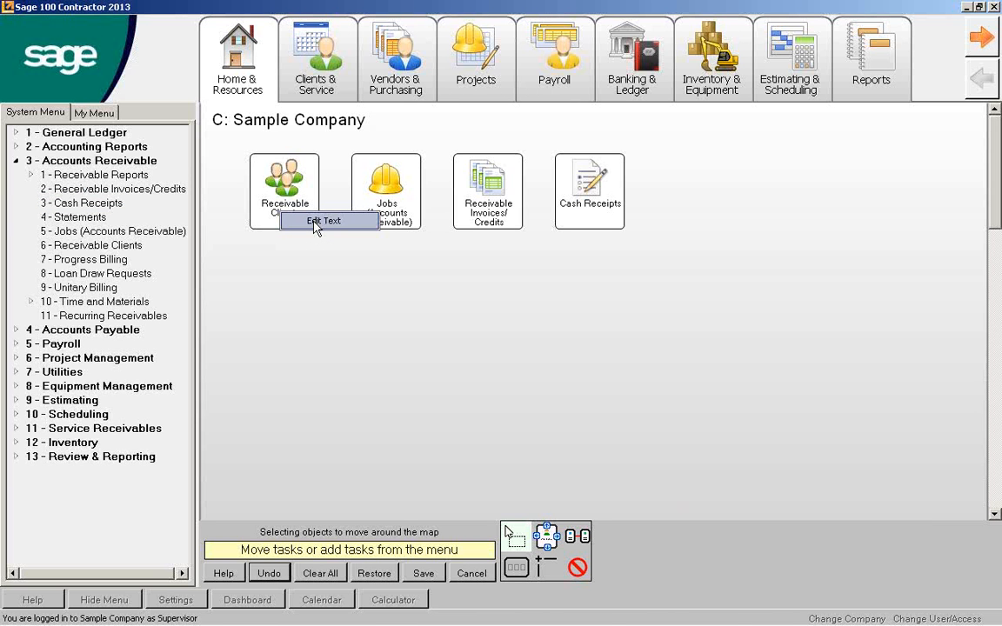
left_click(316, 223)
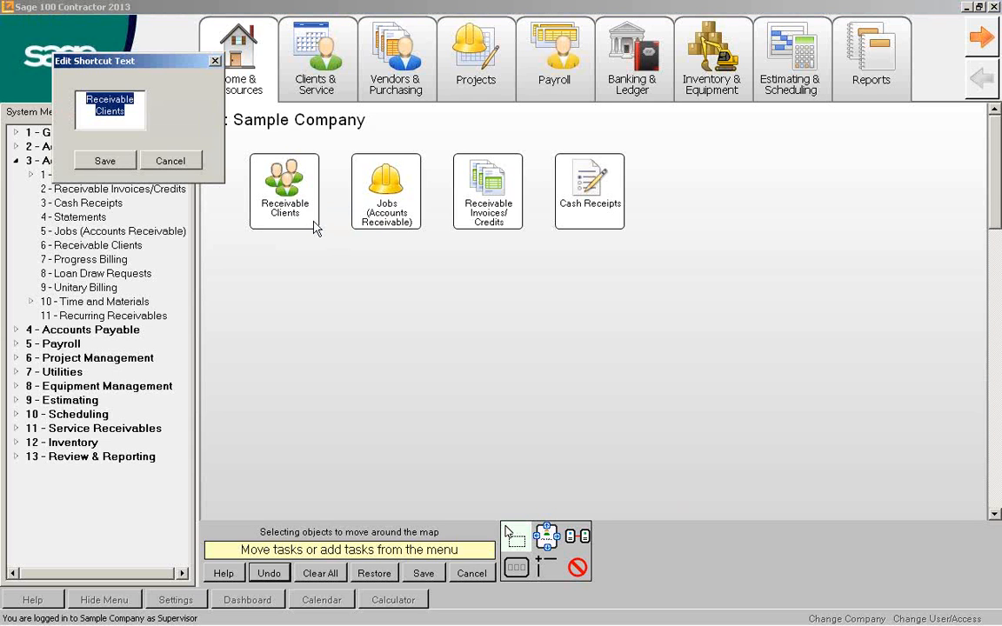
type("Customers")
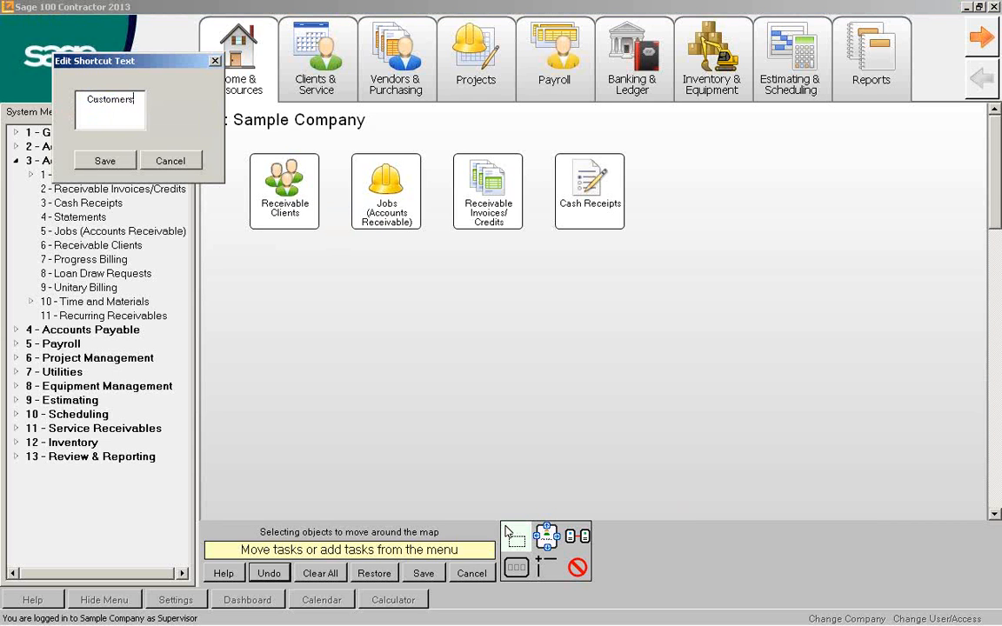
left_click(114, 164)
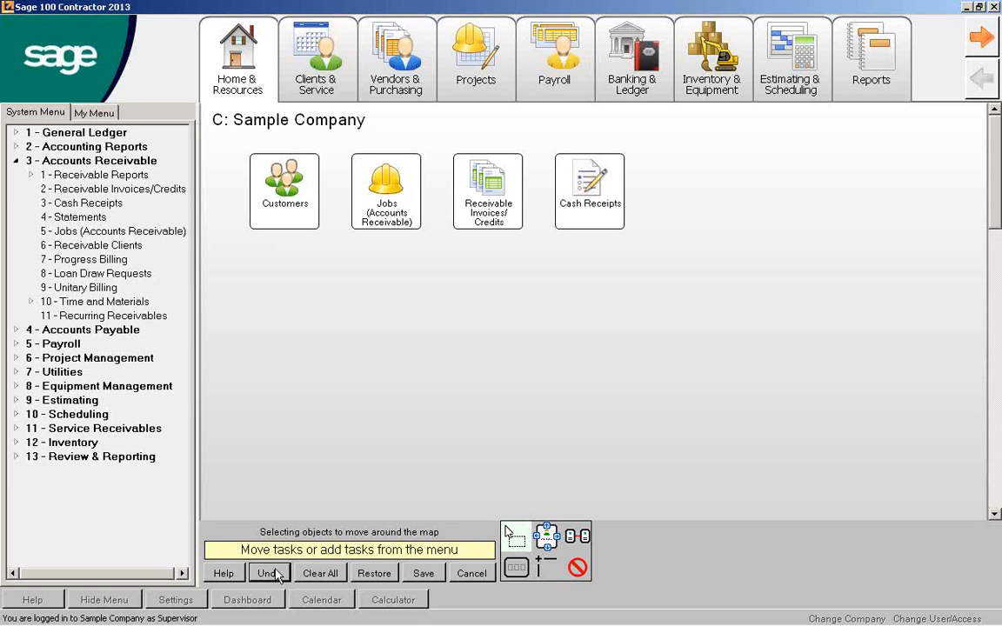
left_click(425, 575)
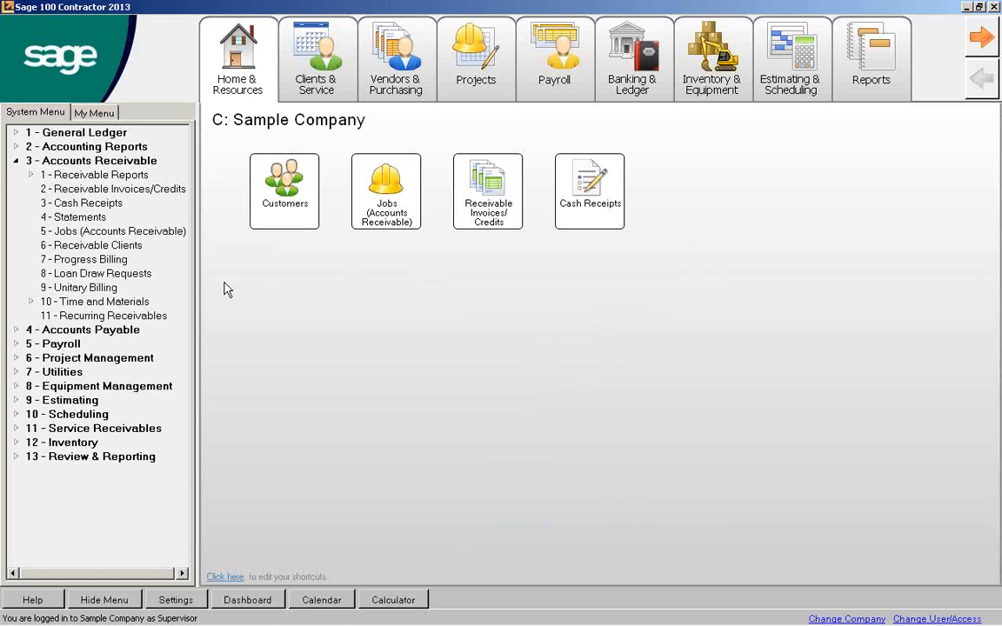
Open the Receivable Aging report from Receivable Reports and select report 26- AR Invoice Aging~Land
left_click(30, 174)
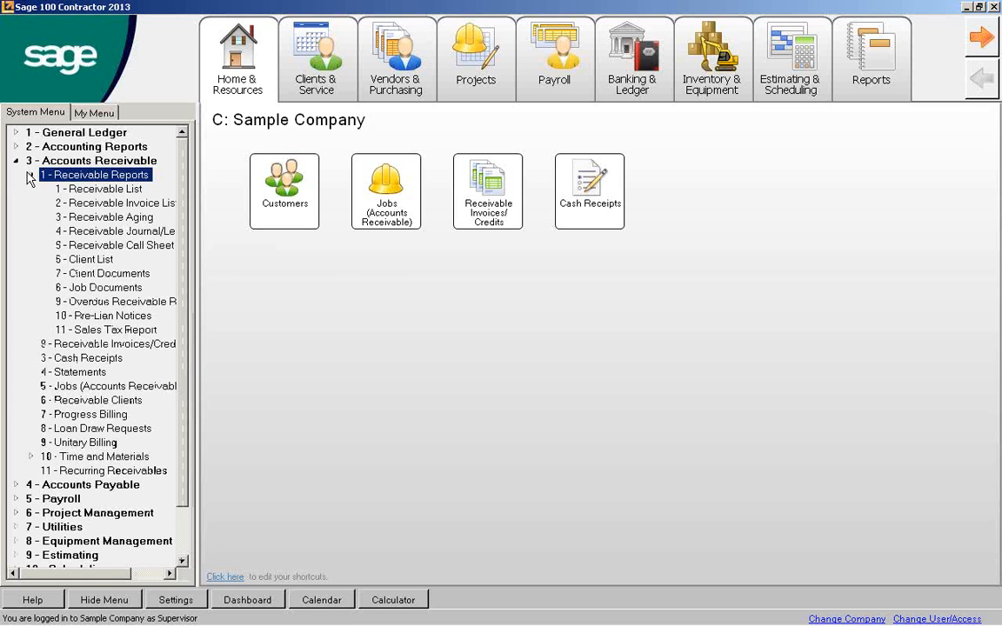
left_click(86, 217)
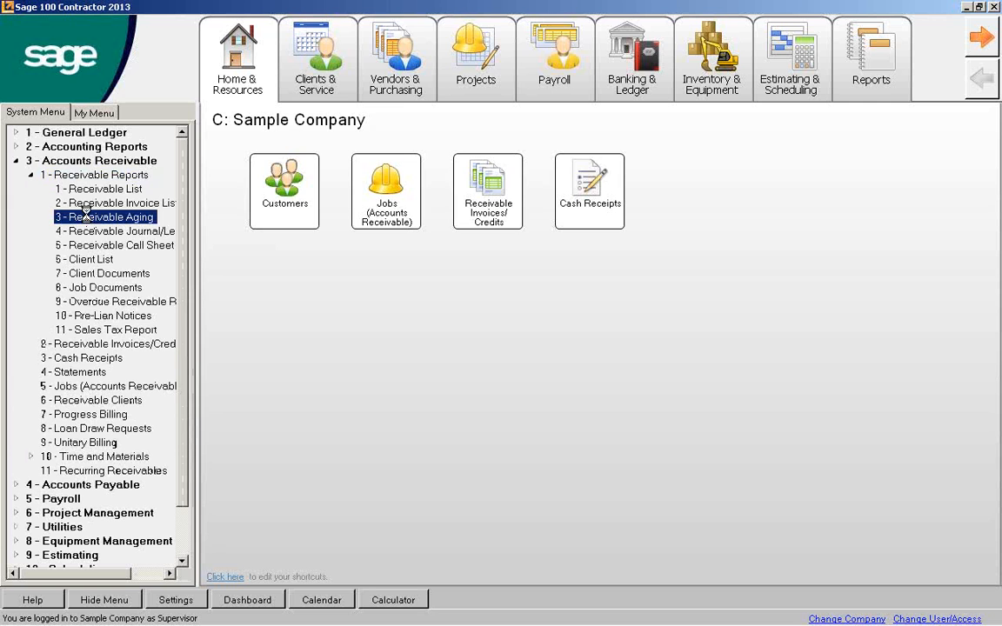
double_click(87, 216)
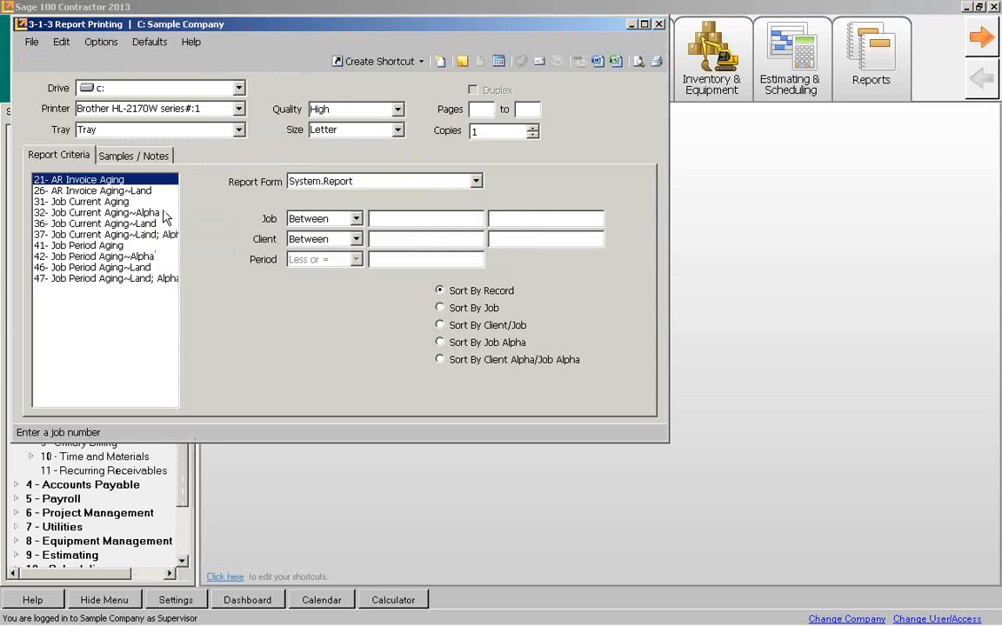
left_click(134, 192)
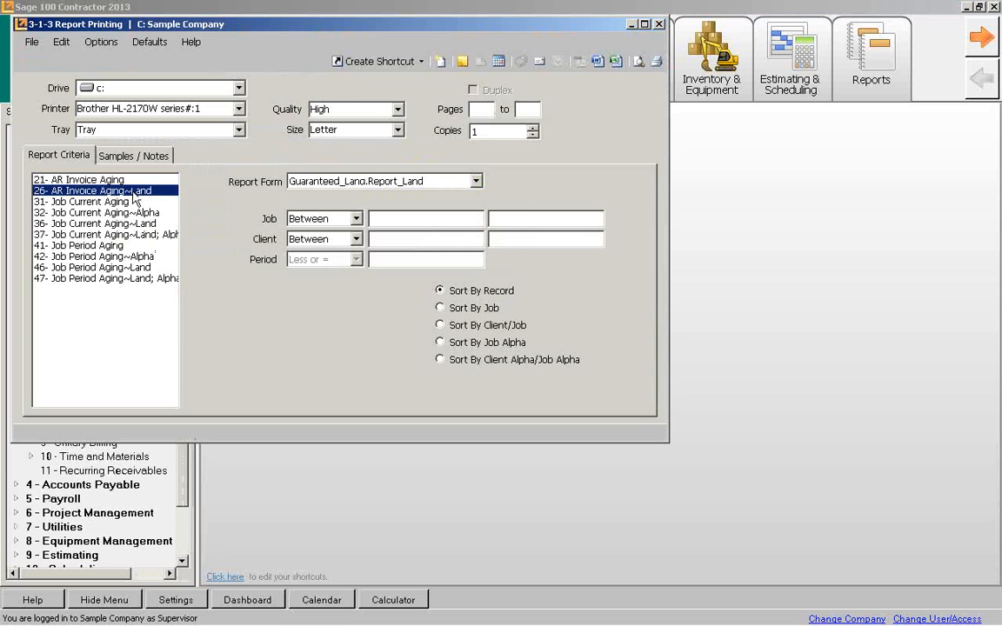
Create a Home and Resources shortcut for the selected aging report, then test the shortcut and close the report window
left_click(420, 61)
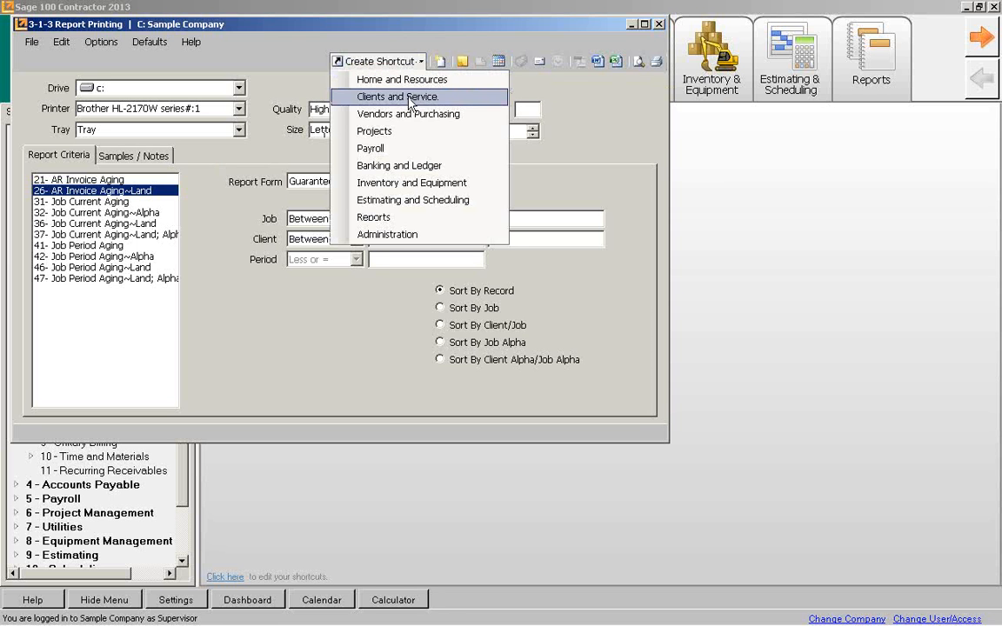
left_click(437, 27)
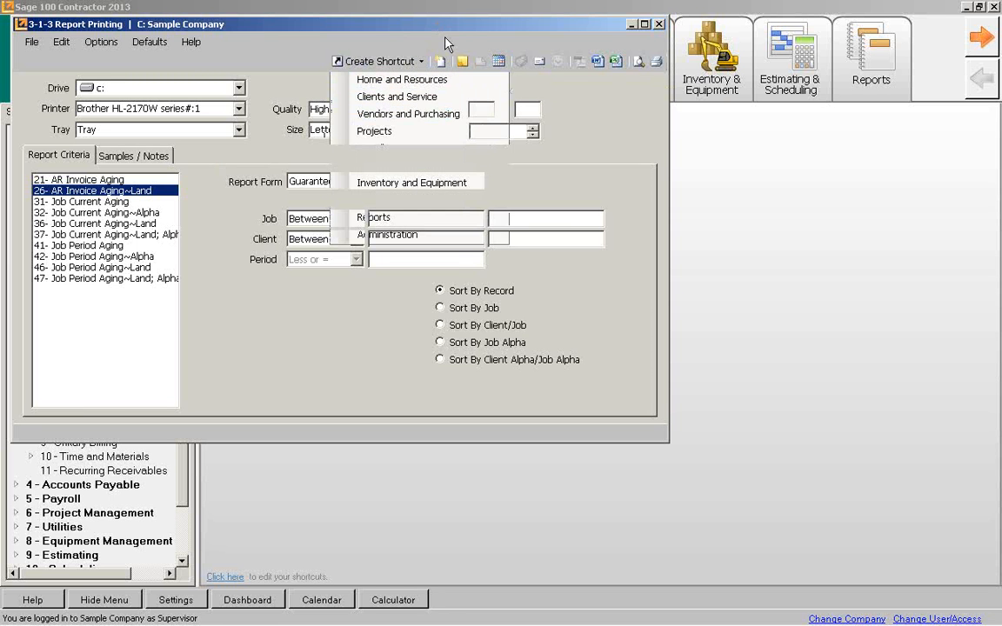
left_click_drag(437, 27, 489, 160)
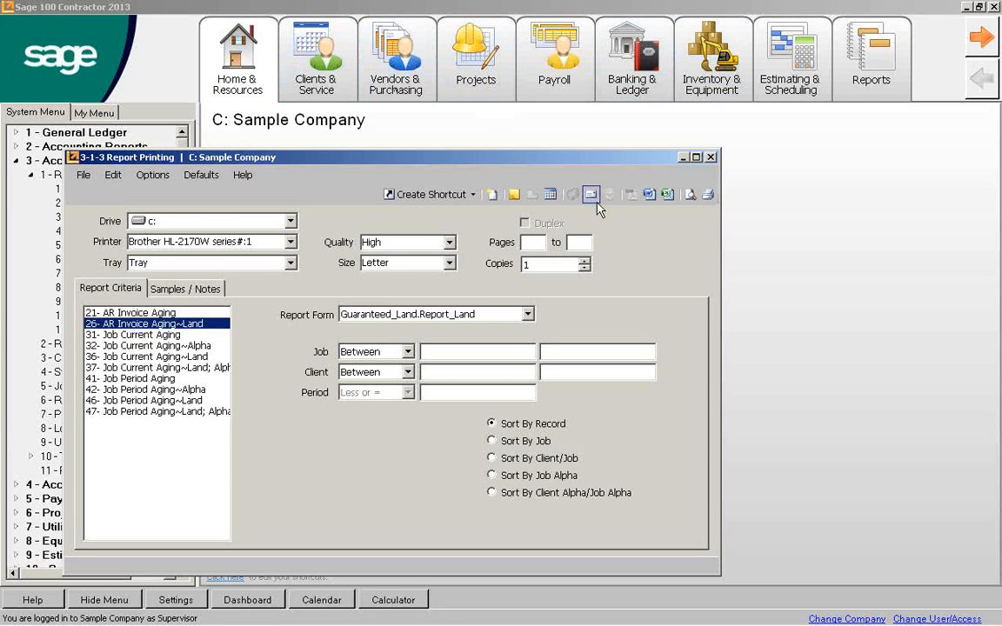
left_click(435, 194)
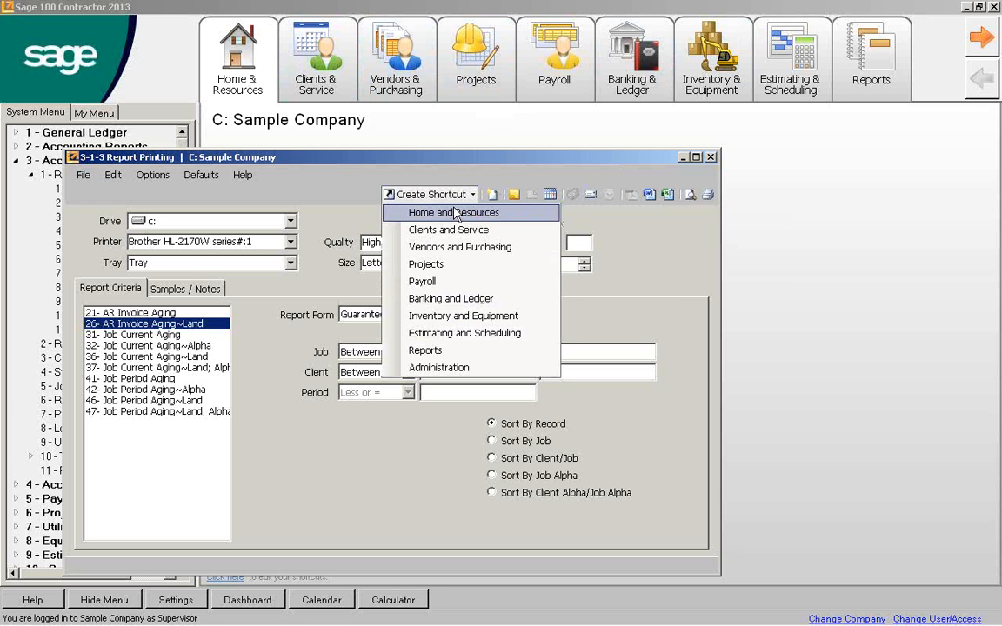
left_click(457, 212)
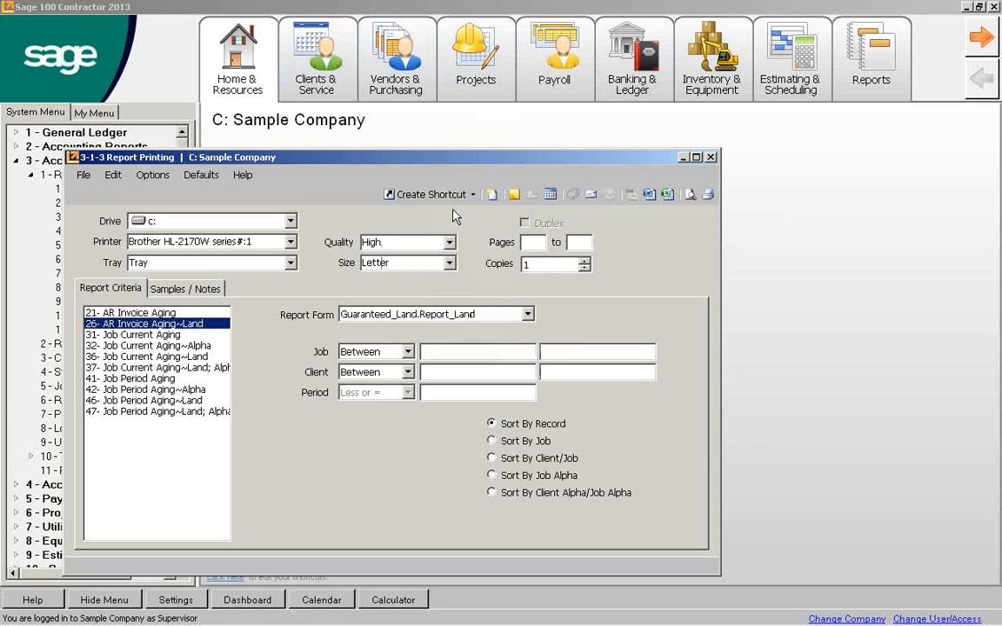
left_click(710, 157)
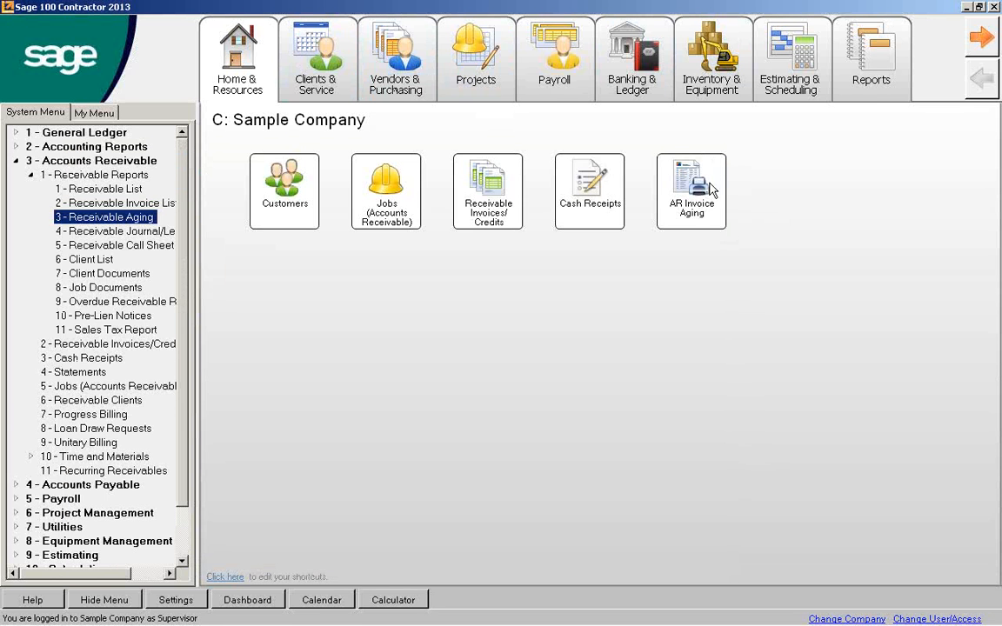
left_click(701, 198)
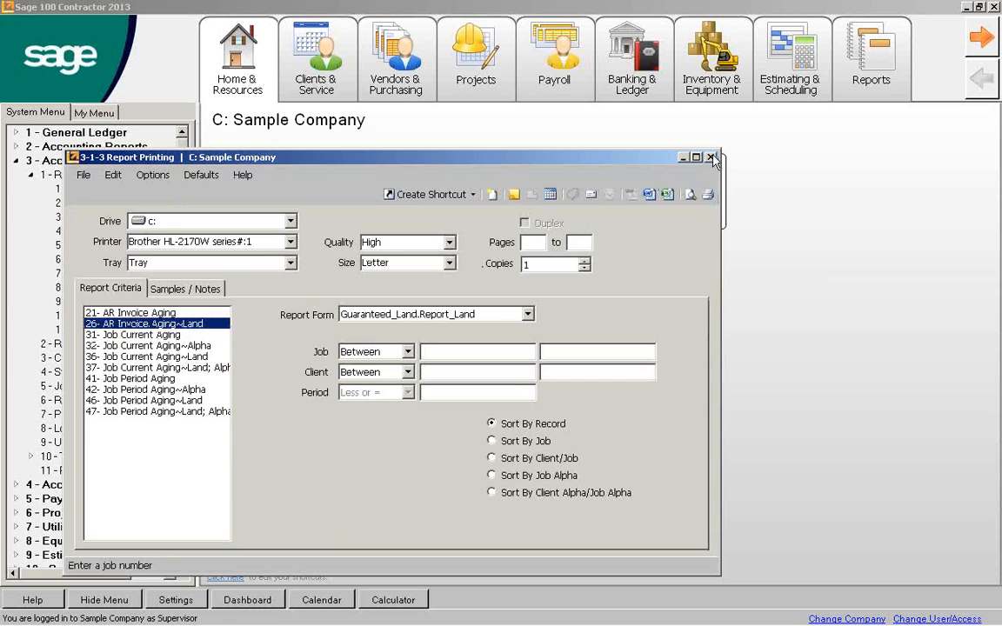
left_click(711, 157)
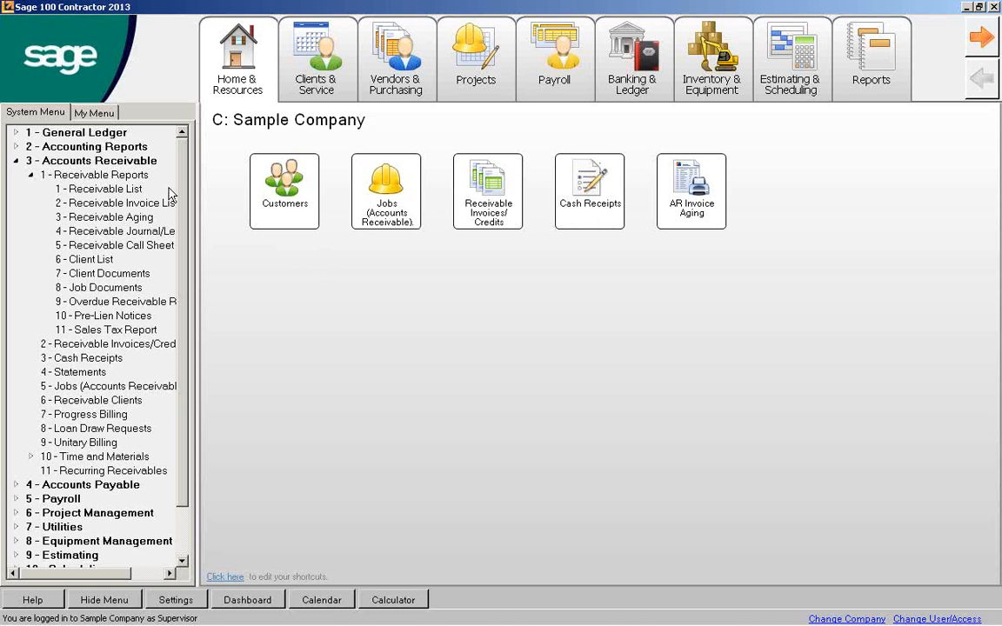
Collapse the Accounts Receivable entries and examine the Service Receivables and Estimating entries in the System Menu
left_click(29, 175)
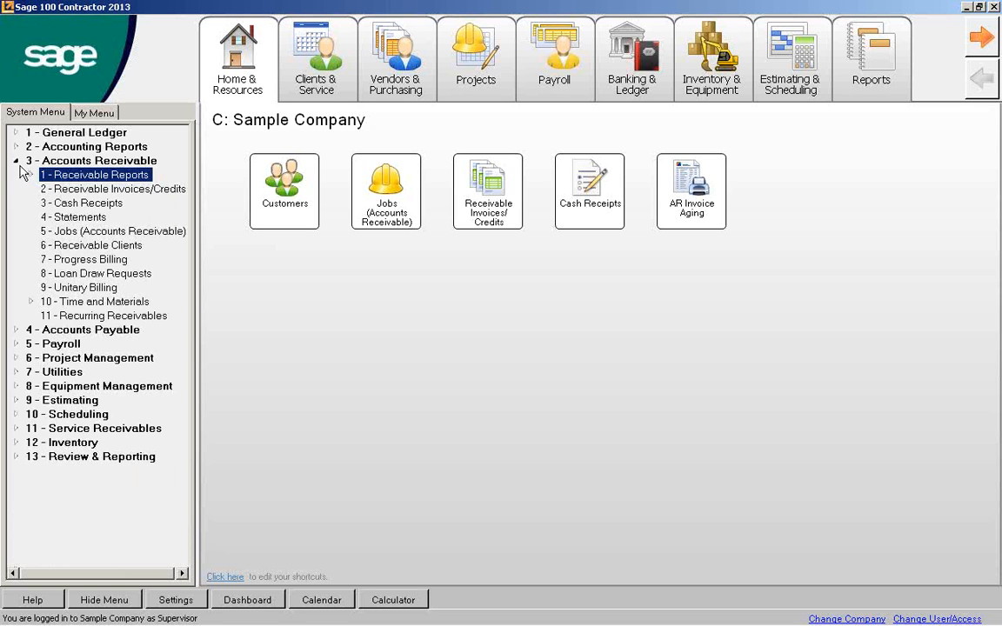
left_click(17, 162)
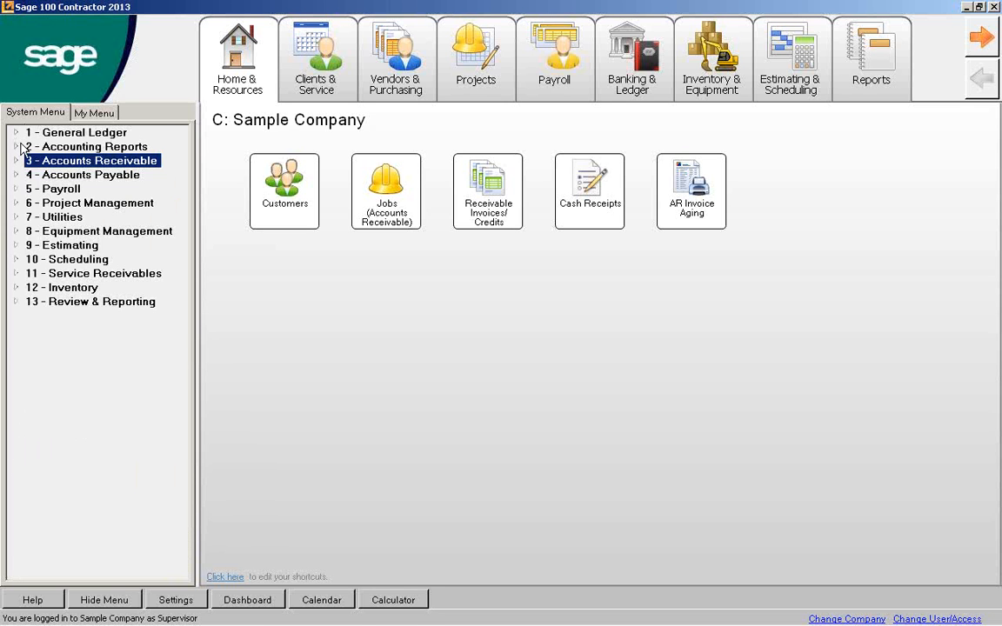
left_click(17, 273)
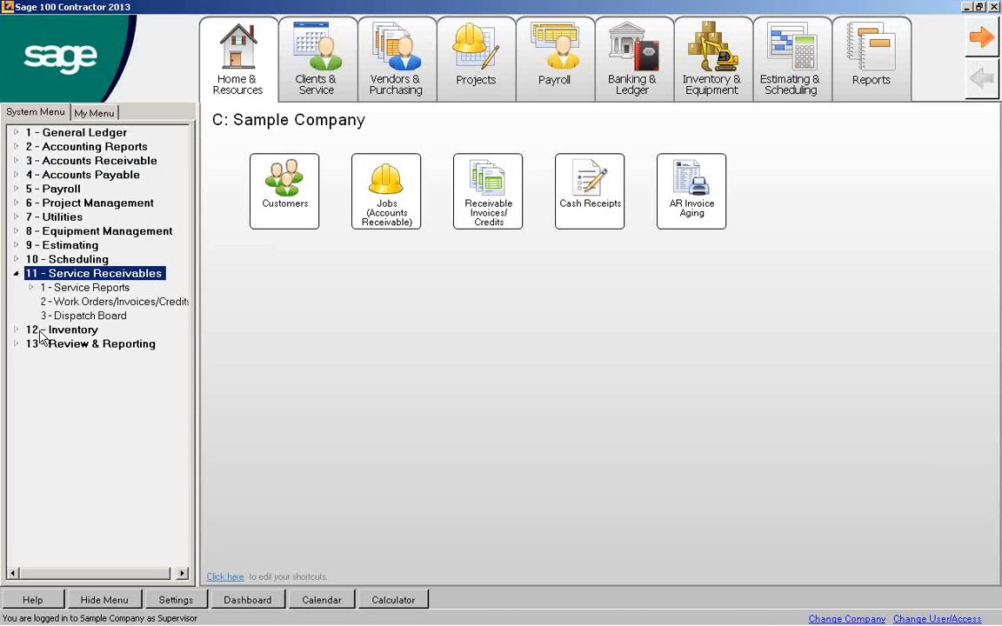
left_click(17, 273)
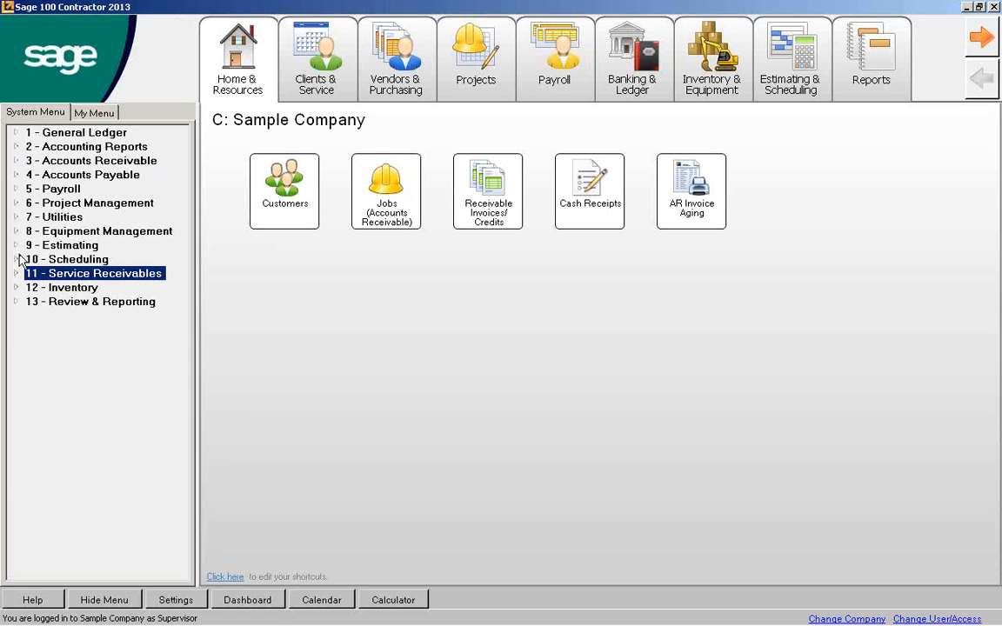
left_click(16, 245)
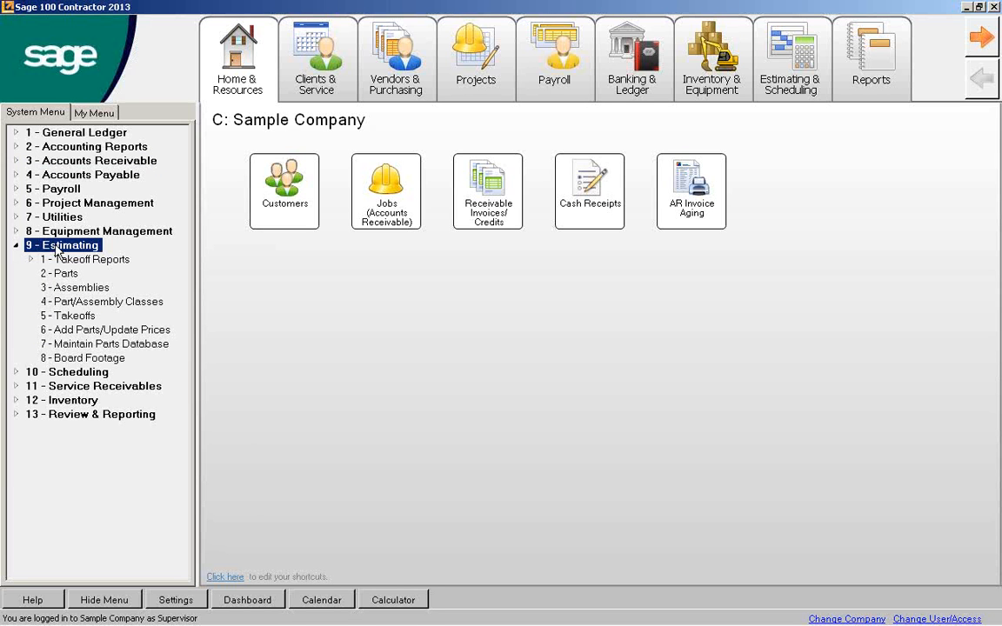
Customize My Menu to include General Ledger without Change Period/Close Year, General Ledger Accounts, General Ledger Setup and Company Departments
left_click(94, 113)
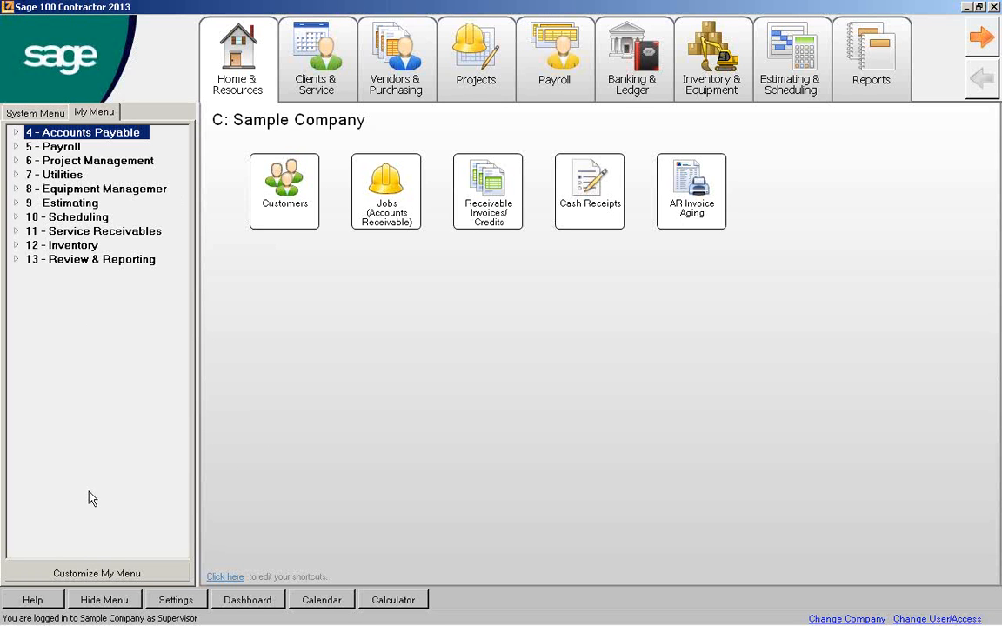
left_click(92, 578)
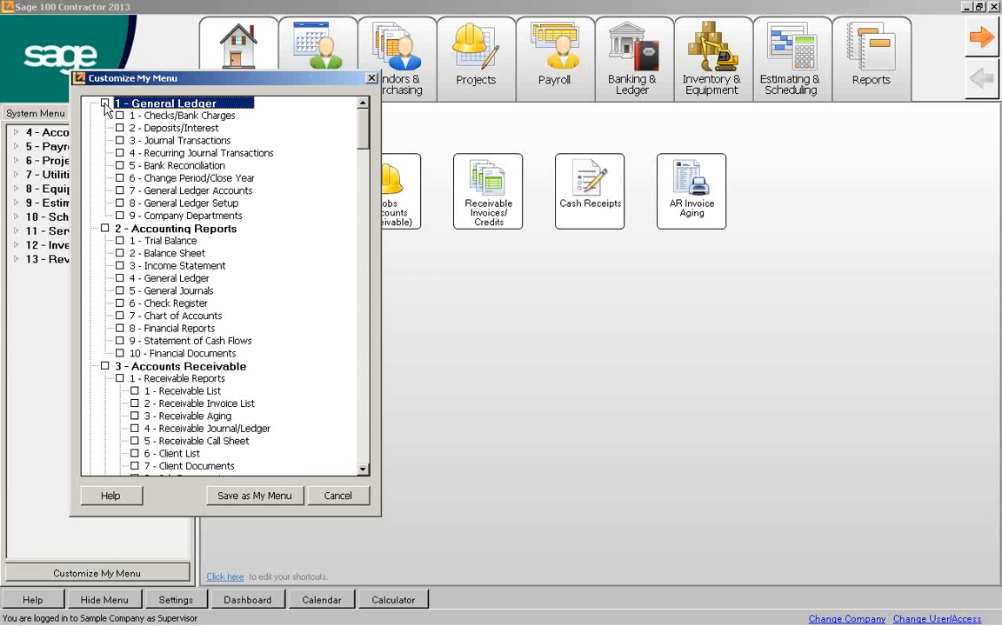
left_click(104, 104)
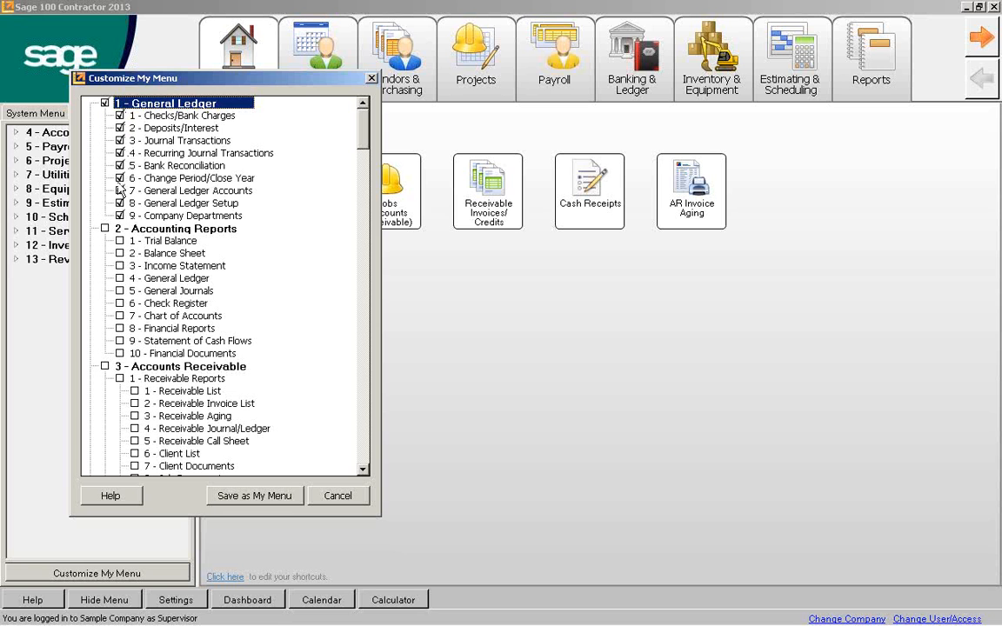
left_click(120, 179)
left_click(120, 190)
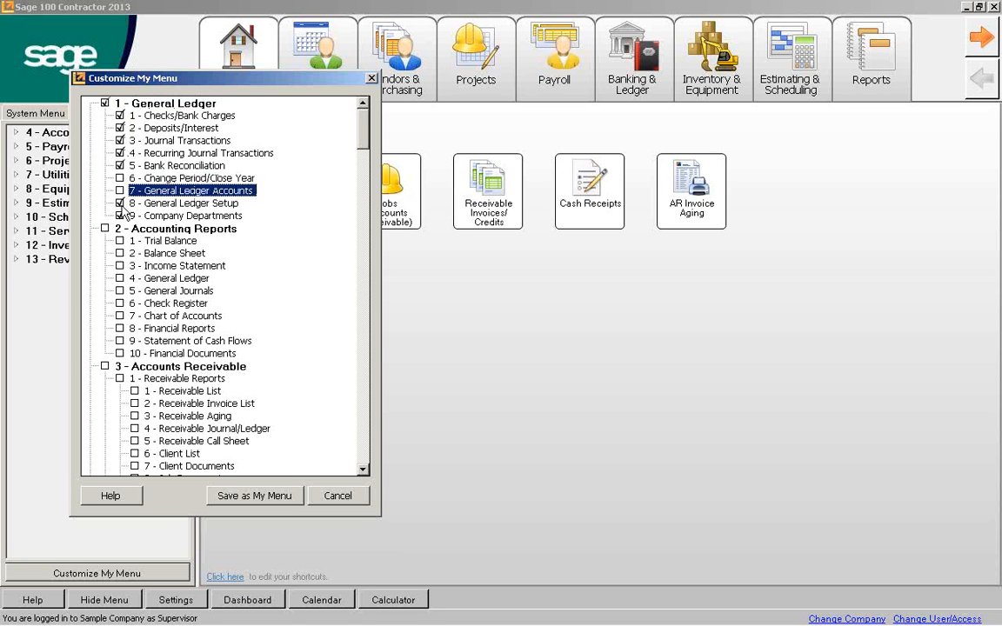
left_click(120, 202)
left_click(120, 216)
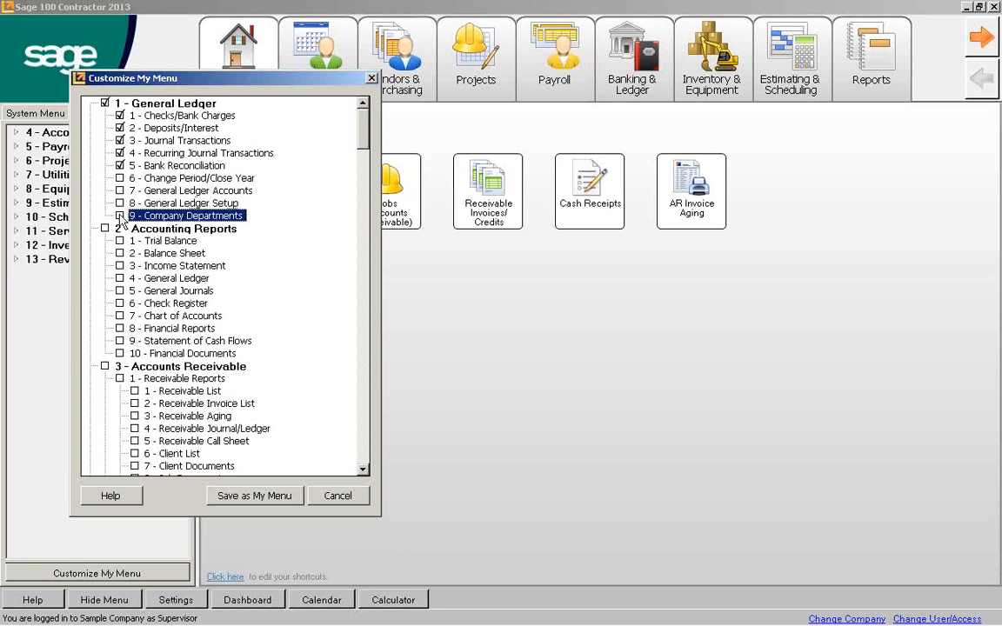
Add Accounts Receivable without its Receivable Reports, save as My Menu, and expand the General Ledger entries to check them
left_click(104, 366)
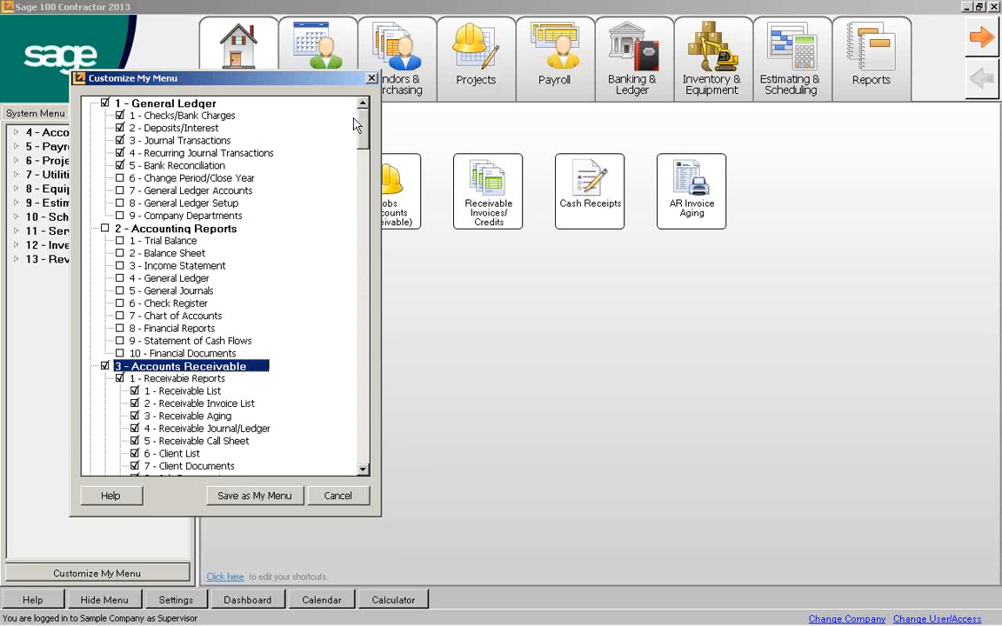
left_click_drag(364, 125, 363, 154)
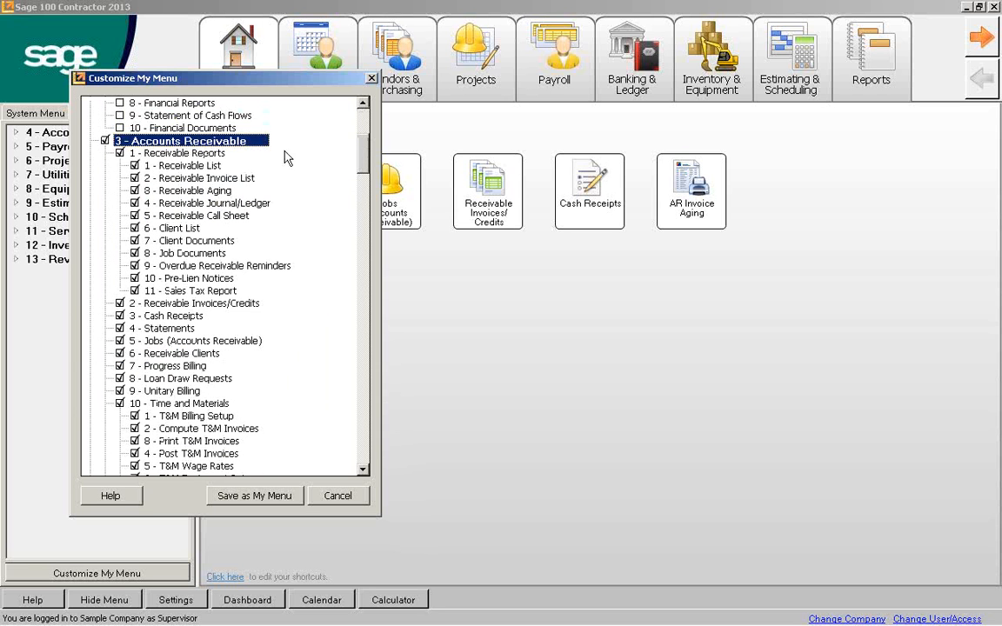
left_click(120, 153)
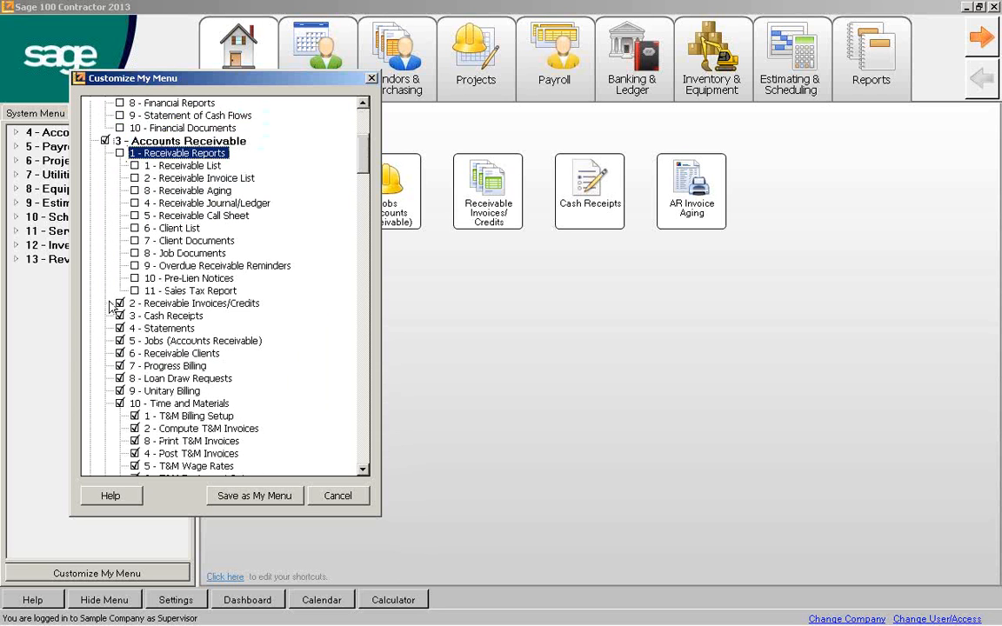
left_click(266, 497)
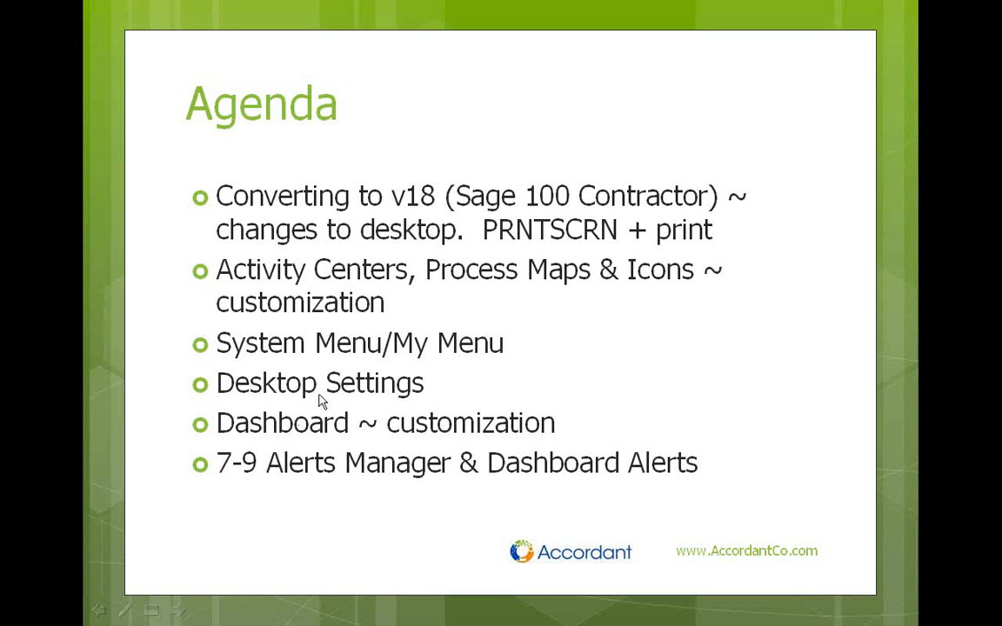
key("alt+Tab")
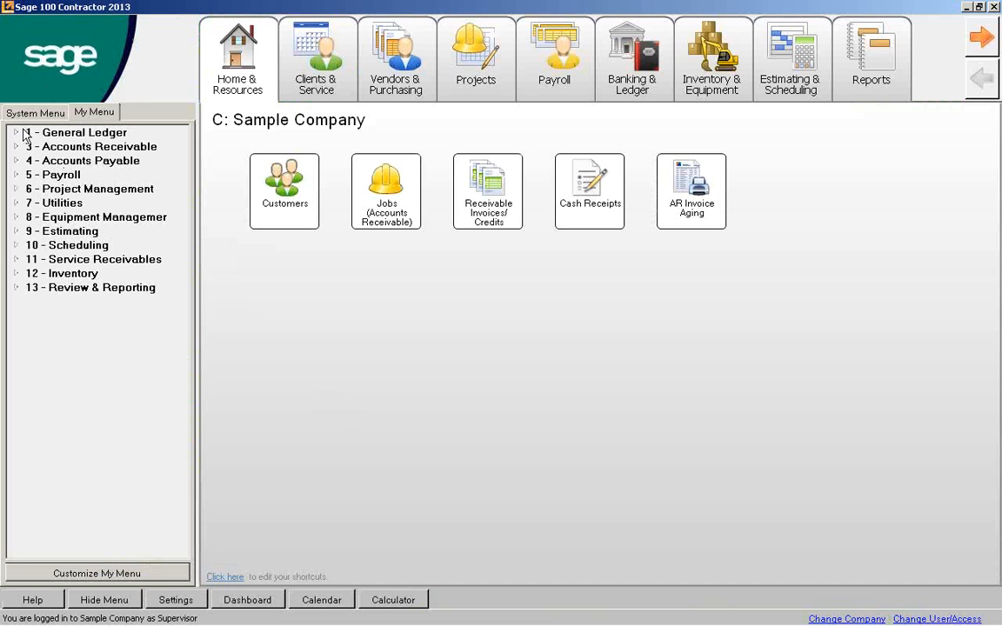
left_click(17, 133)
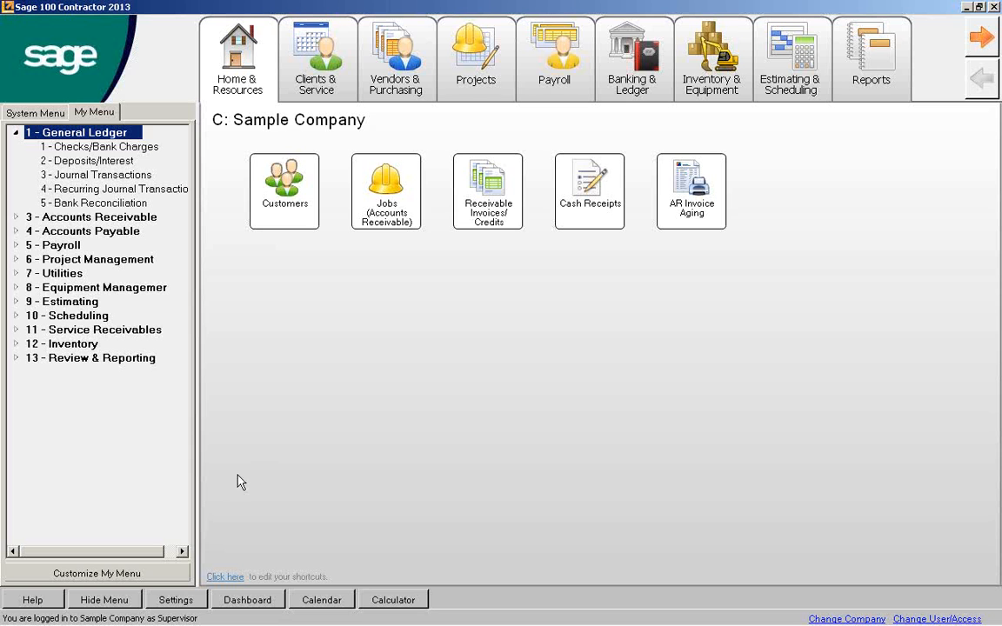
Open the desktop settings, then view the Dashboard and close it
left_click(177, 602)
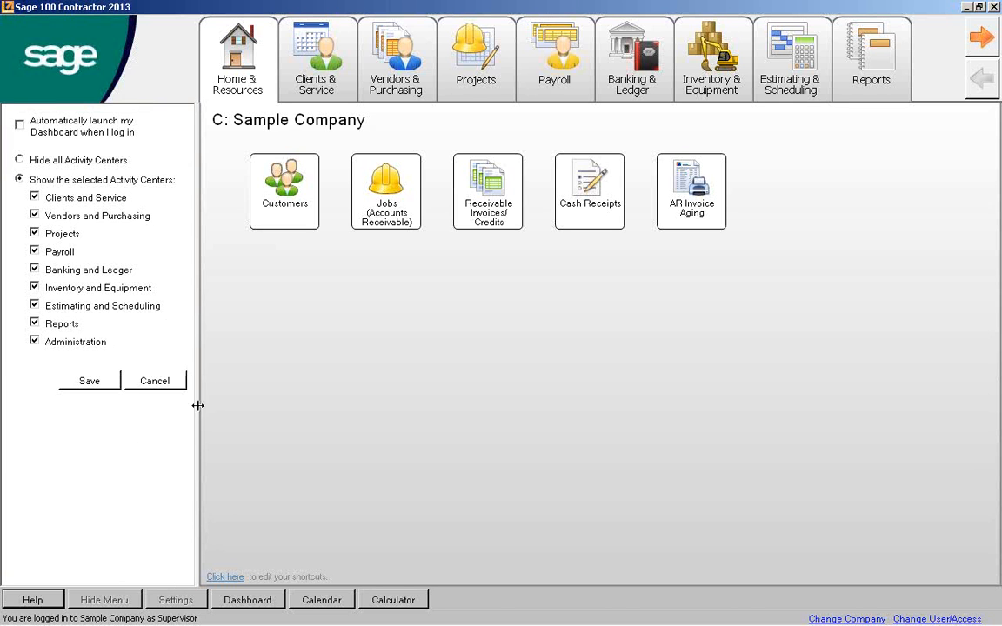
left_click(258, 601)
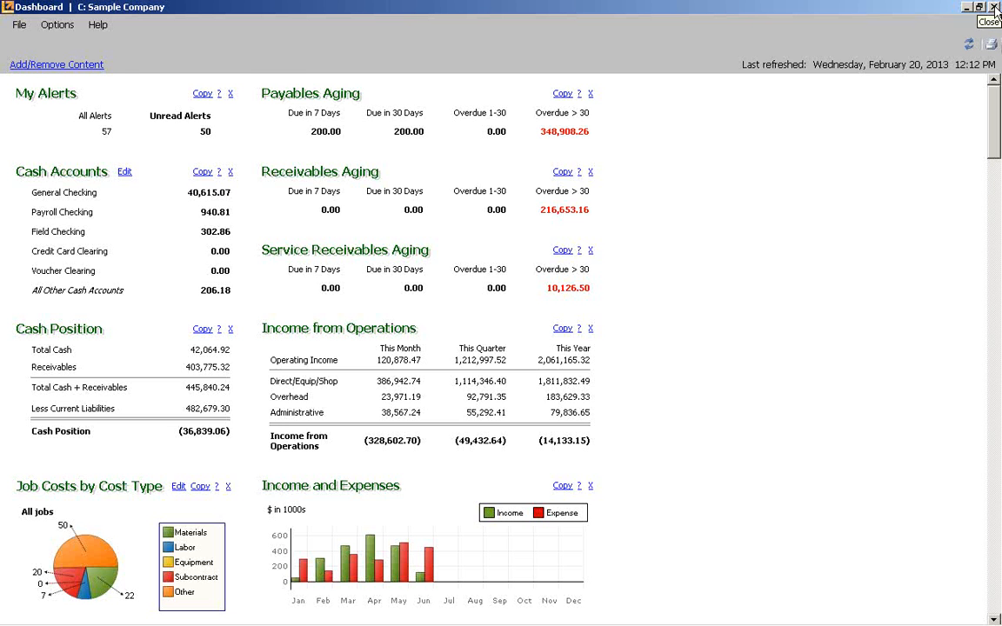
left_click(994, 7)
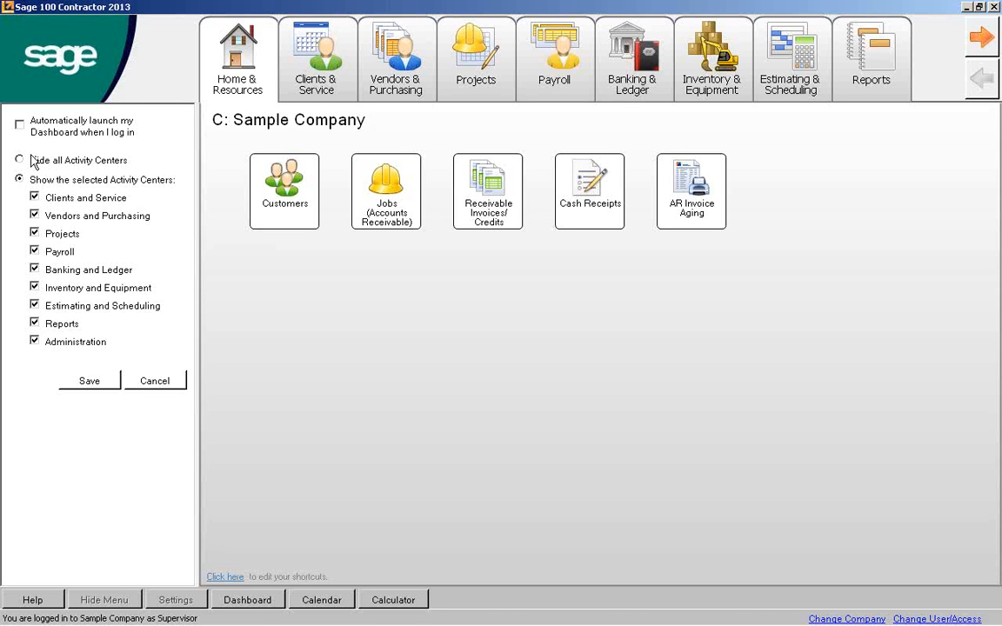
Deselect the Vendors and Purchasing, Projects, Payroll, Inventory and Equipment, Estimating and Scheduling, and Administration Activity Centers, save, and examine the remaining centers
left_click(34, 216)
left_click(34, 233)
left_click(34, 252)
left_click(35, 289)
left_click(34, 306)
left_click(93, 383)
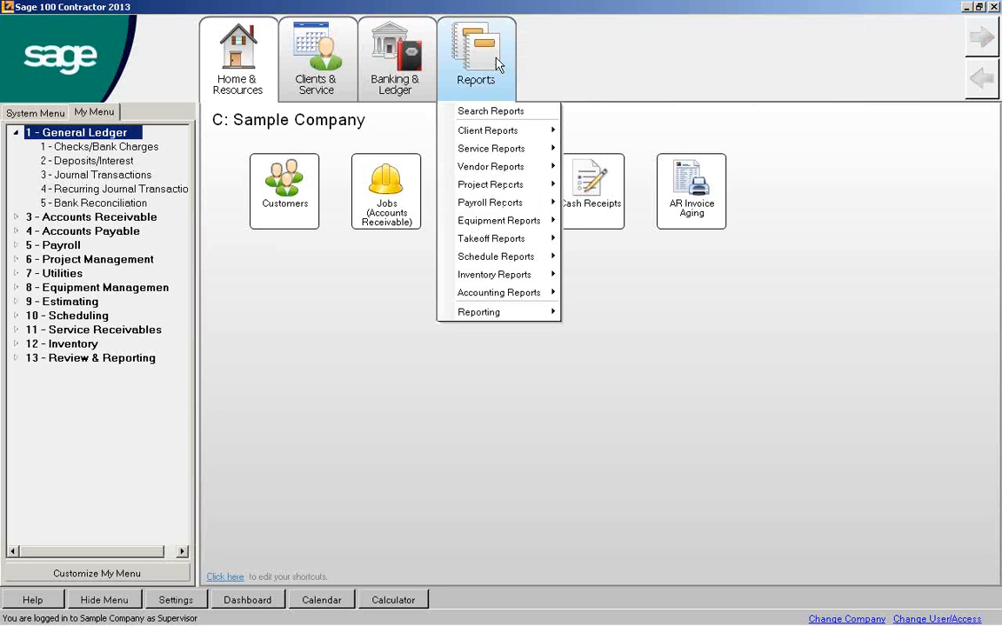
mouse_move(328, 54)
mouse_move(432, 45)
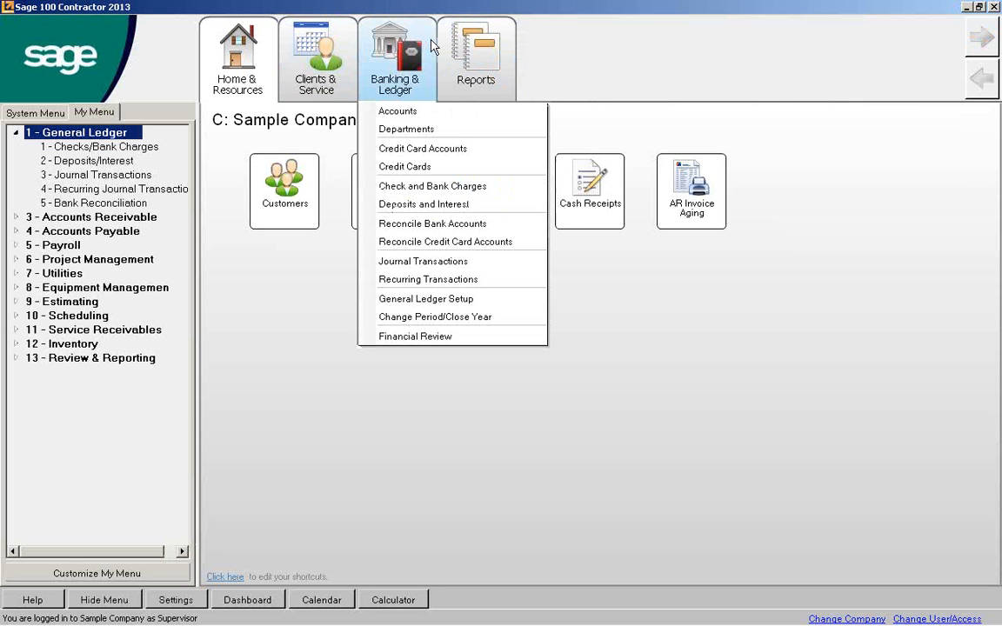
Reselect Vendors and Purchasing, Projects, Payroll, Inventory and Equipment, Estimating and Scheduling, and Administration in the Activity Center settings
left_click(178, 606)
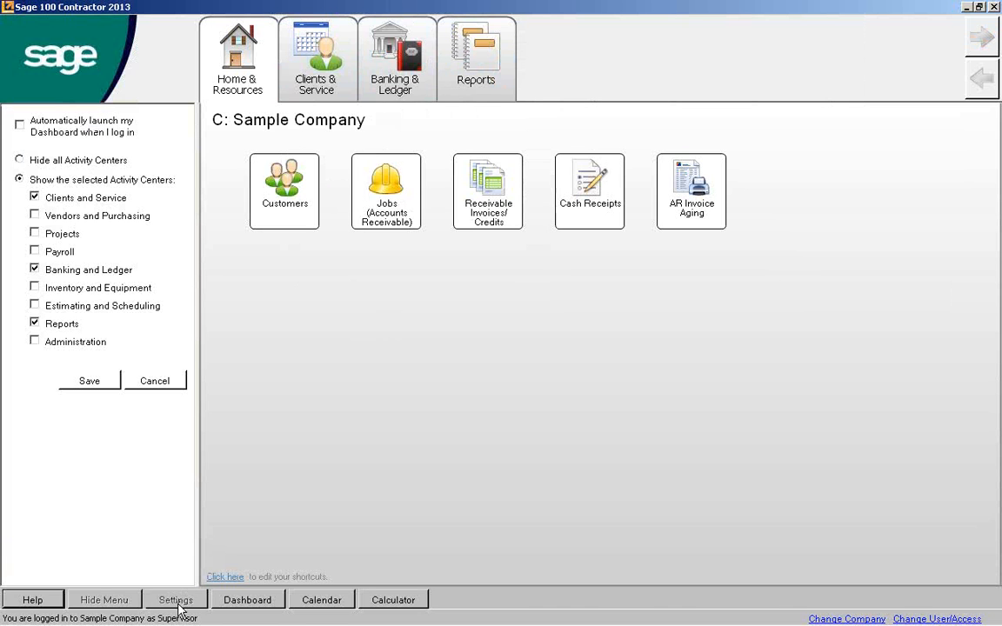
left_click(35, 215)
left_click(35, 233)
left_click(35, 252)
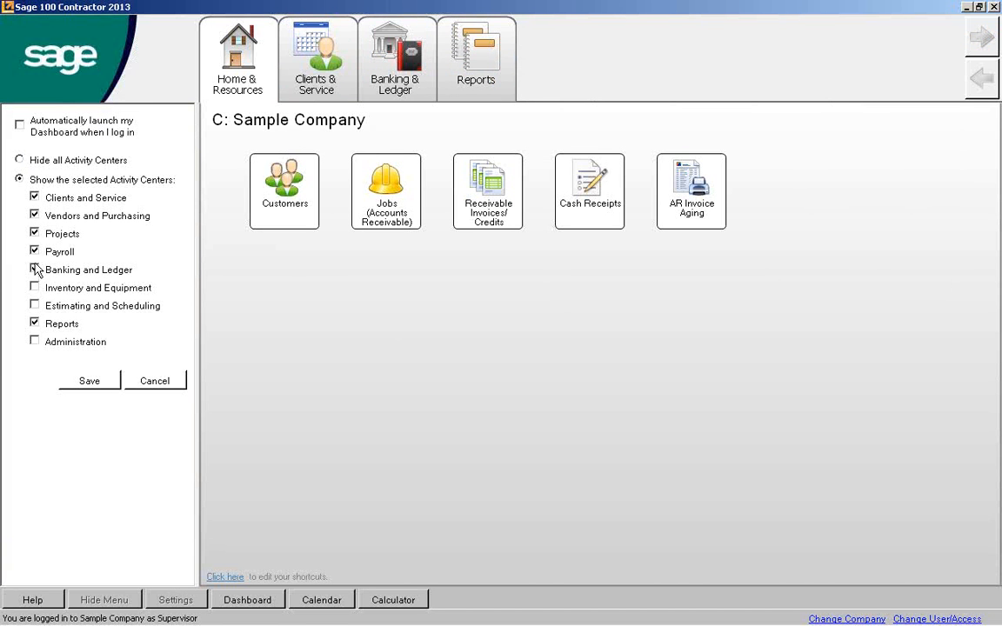
left_click(35, 288)
left_click(35, 306)
left_click(34, 342)
Save the desktop with all Activity Centers hidden, then switch back to showing the selected Activity Centers and save
left_click(19, 160)
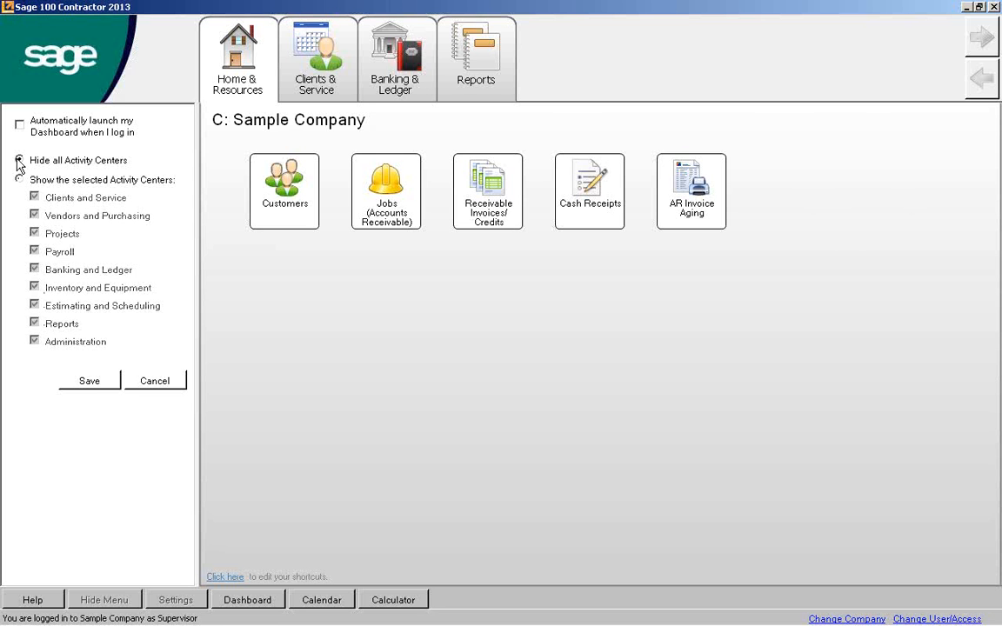
left_click(91, 383)
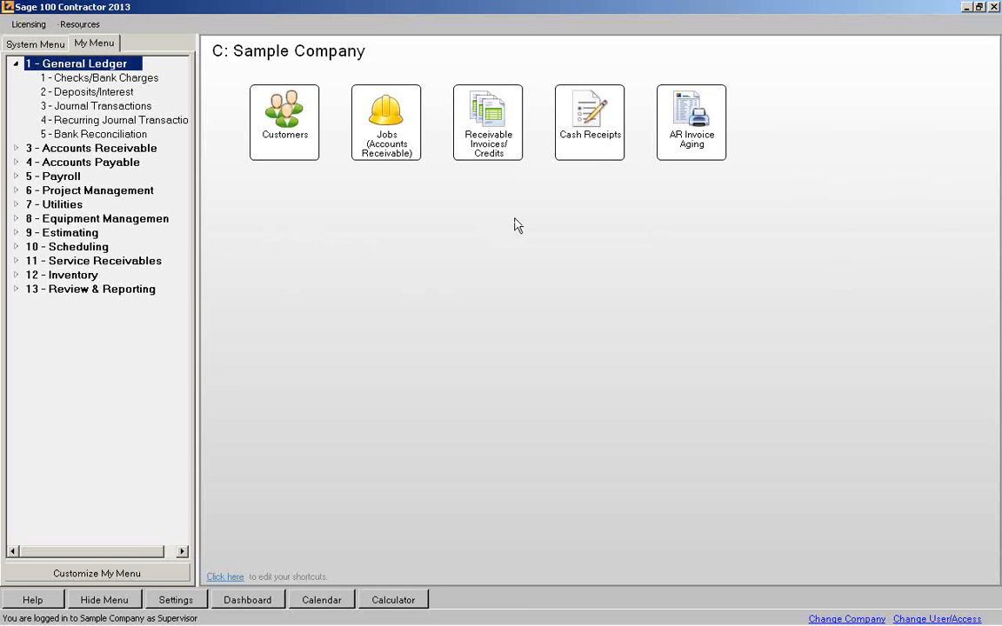
left_click(176, 600)
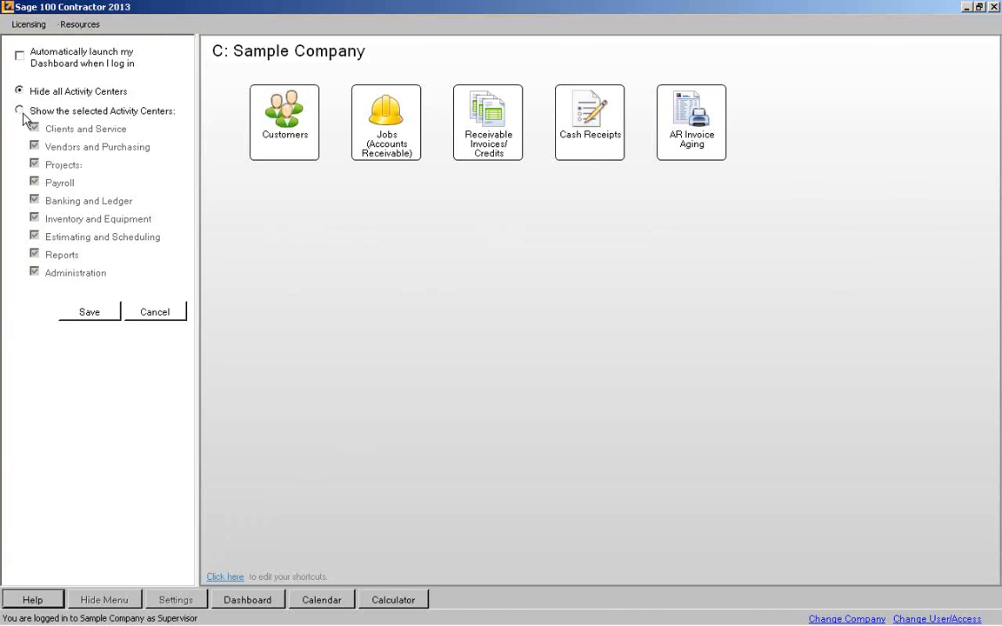
left_click(20, 111)
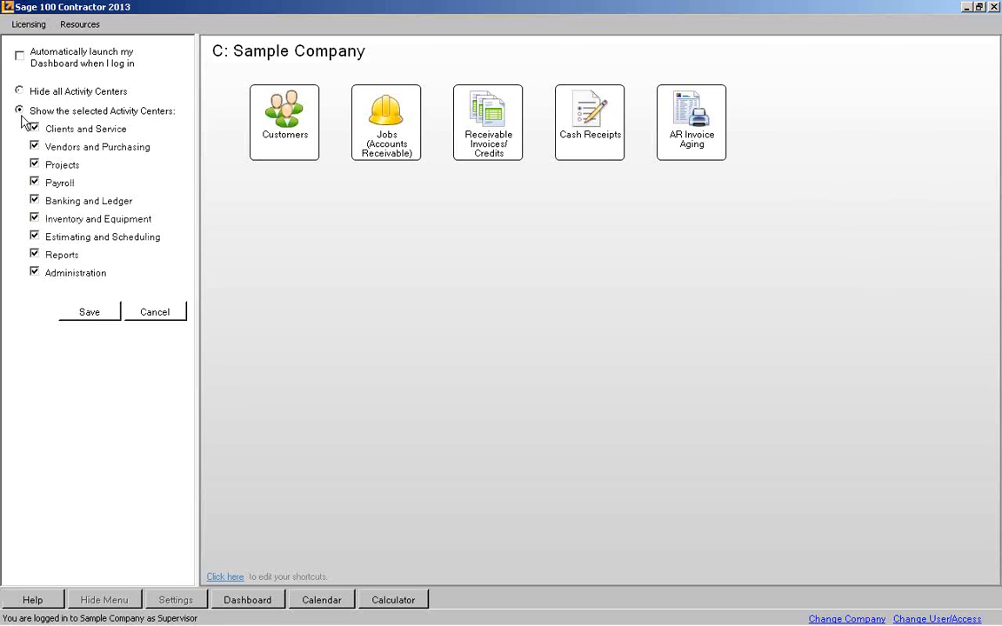
left_click(89, 315)
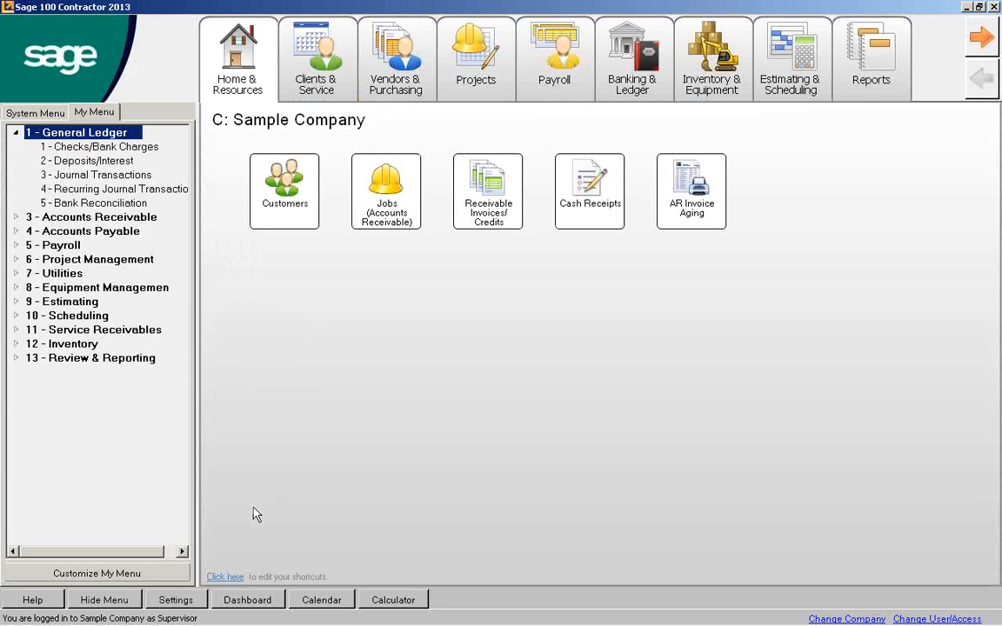
On the Dashboard, replace Credit Card Clearing and Voucher Clearing with Check Clearing and Petty Cash in the Cash Accounts section
left_click(246, 600)
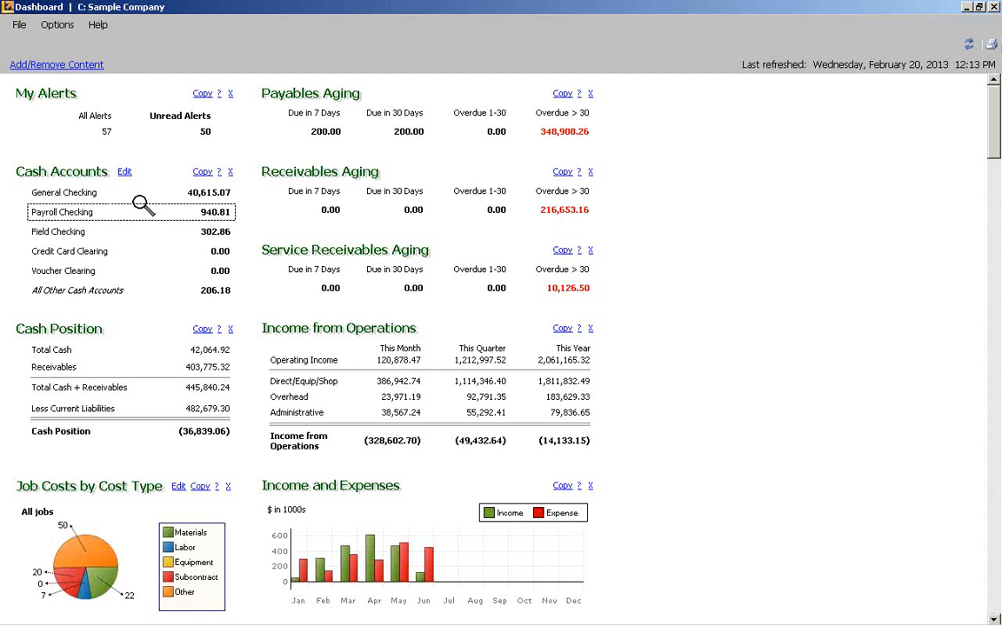
left_click(126, 173)
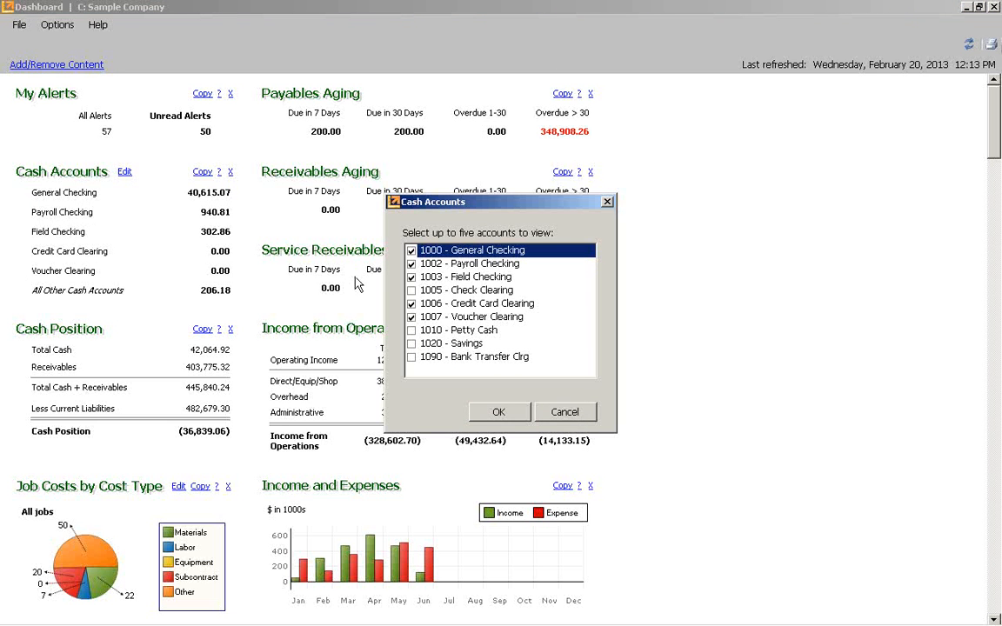
left_click(412, 290)
left_click(411, 330)
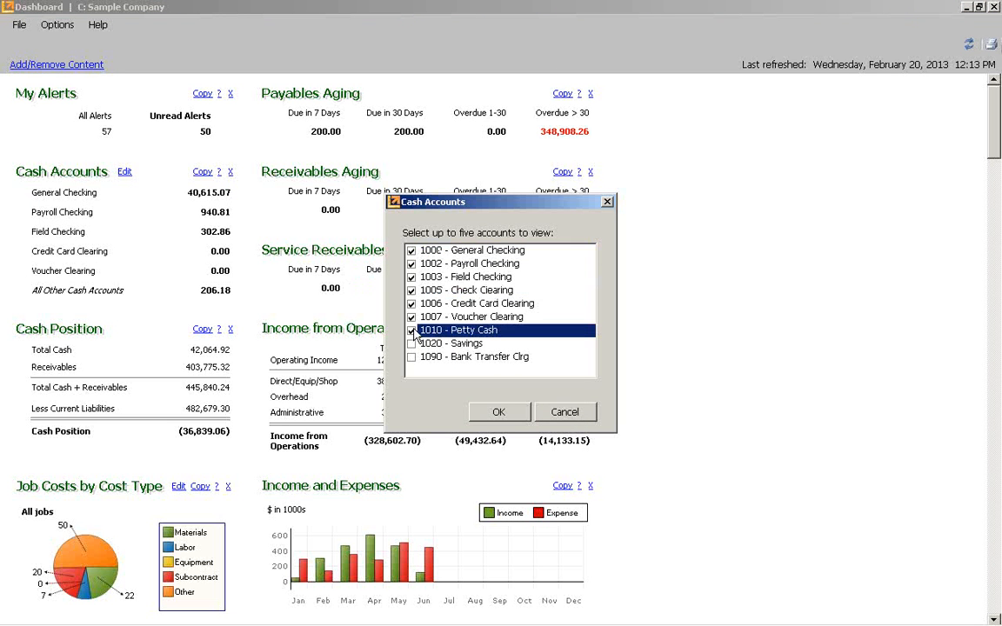
left_click(411, 316)
left_click(411, 304)
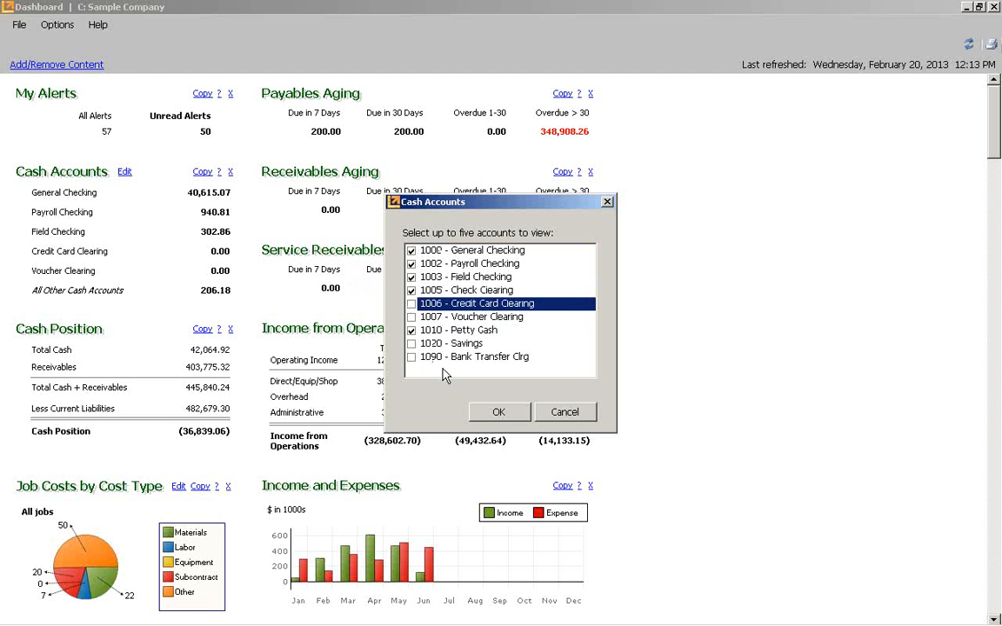
left_click(497, 416)
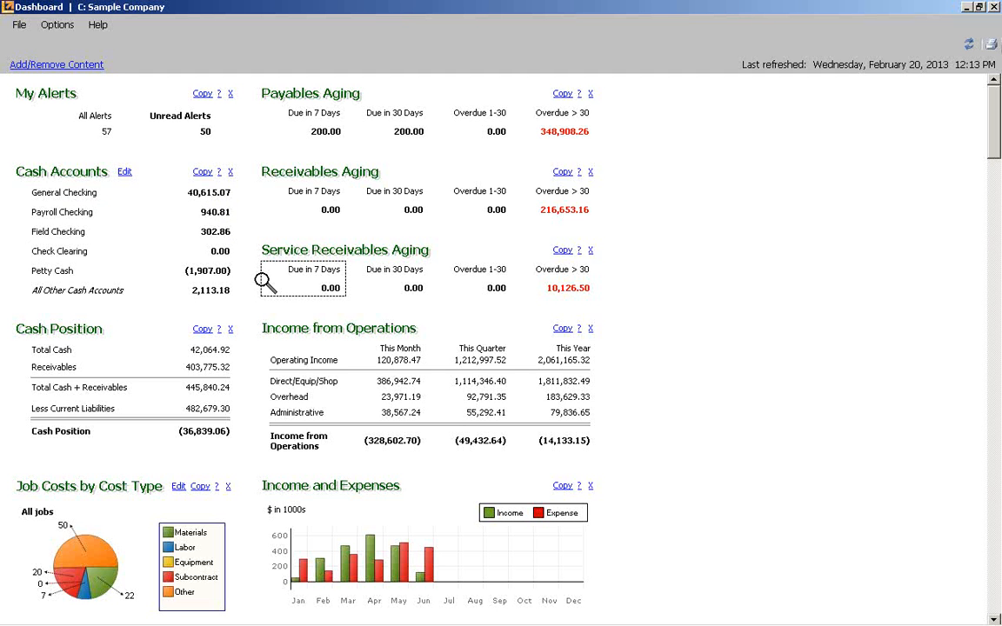
Copy the Dashboard's Cash Accounts content, switch to Microsoft Word and paste it into a new blank document
left_click(206, 173)
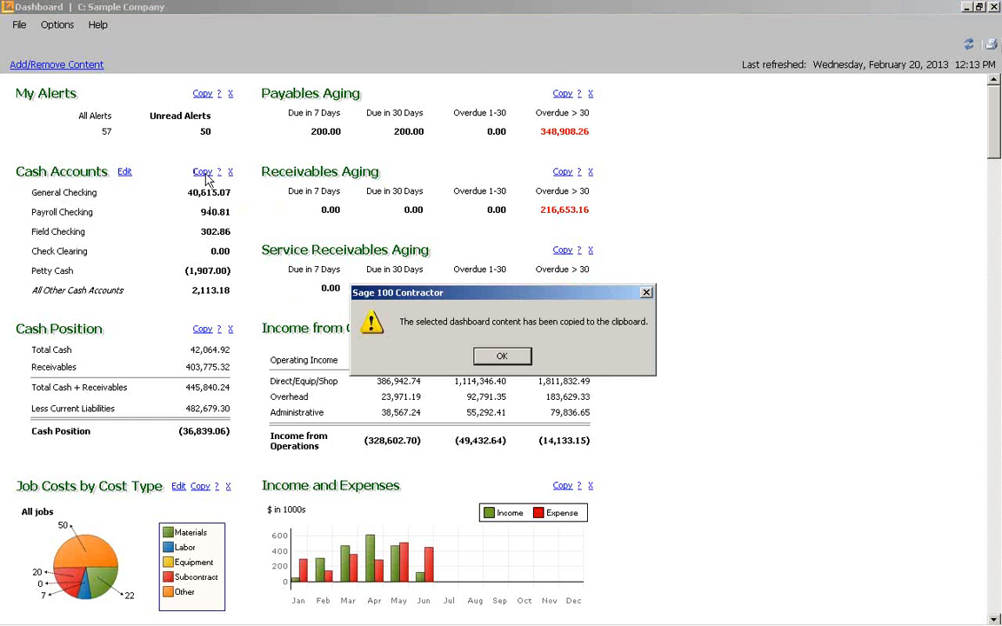
left_click(501, 356)
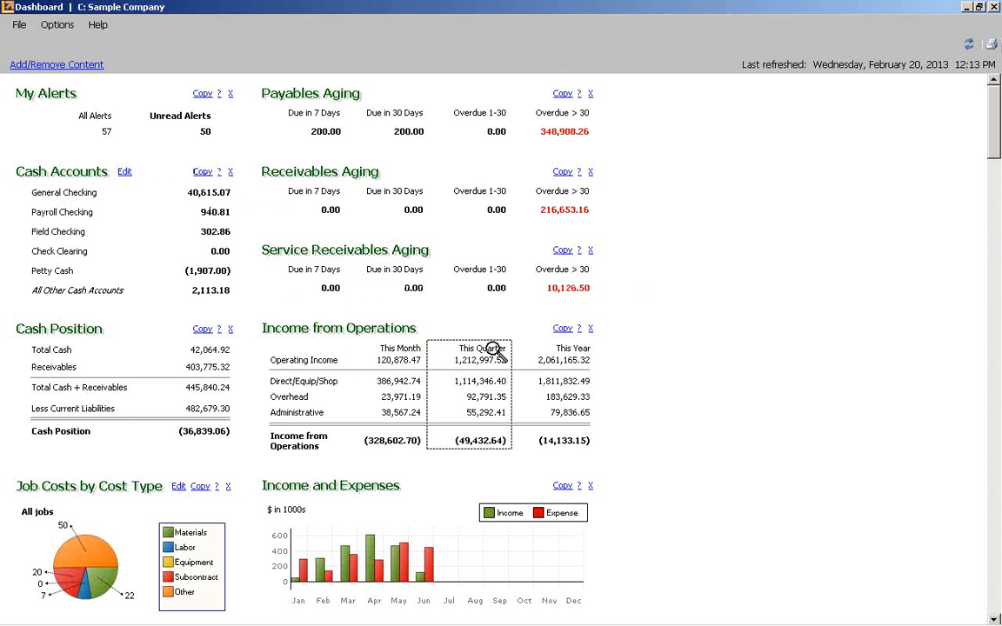
key("alt+Tab")
key("alt+Tab")
key("alt+Tab")
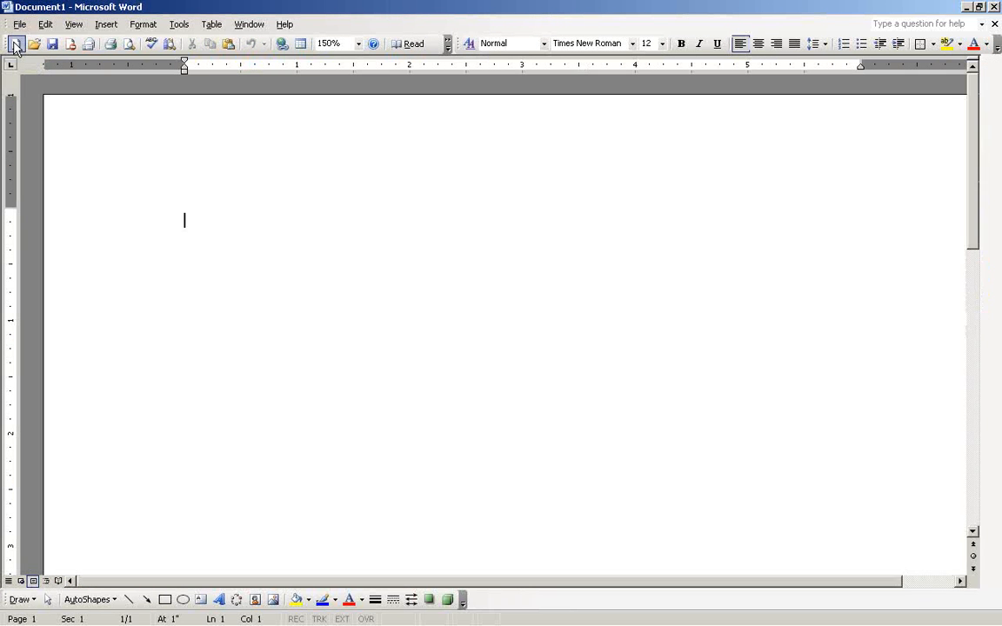
left_click(15, 45)
left_click(45, 24)
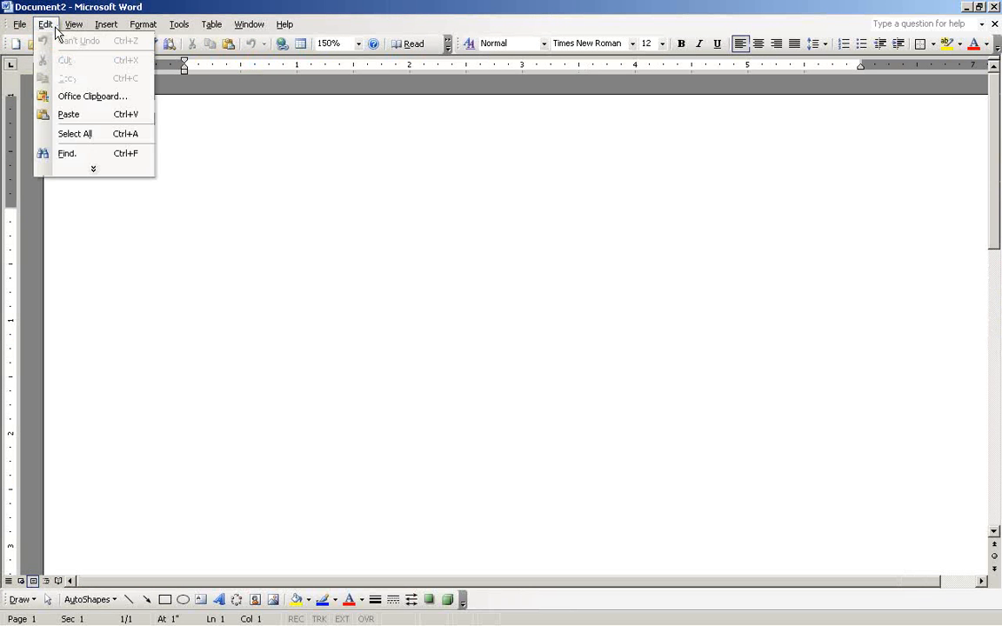
left_click(69, 114)
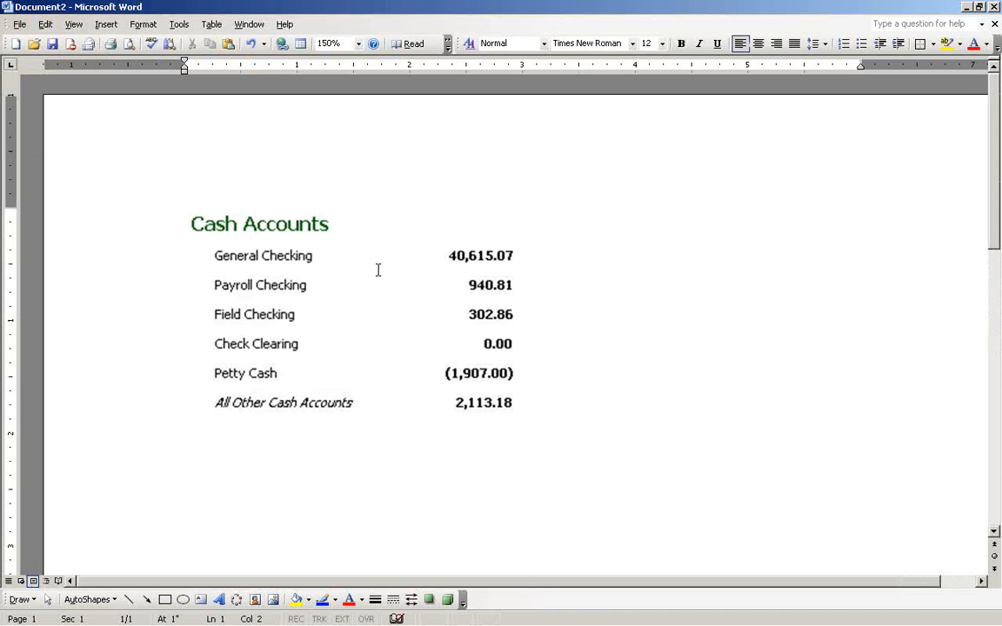
Enlarge the pasted Cash Accounts picture proportionally to about 3.1 inches wide
left_click(380, 277)
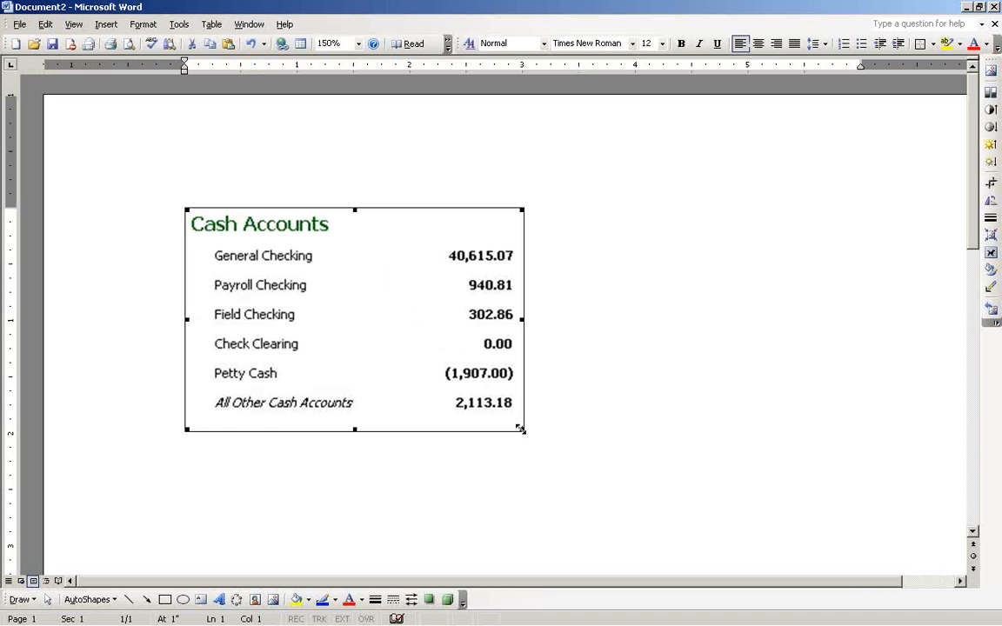
mouse_move(520, 428)
left_mouse_down()
mouse_move(612, 479)
mouse_move(620, 495)
mouse_move(536, 436)
left_mouse_up()
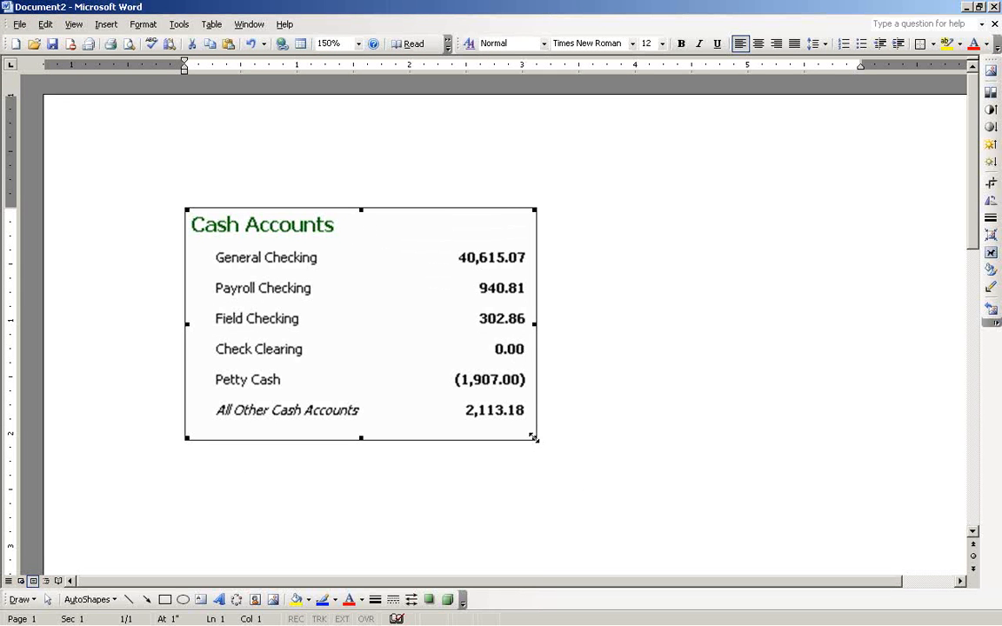
Shrink the pasted Cash Accounts picture proportionally to about 2.7 inches wide and switch back to the Sage 100 Contractor Dashboard
left_click_drag(534, 437, 493, 409)
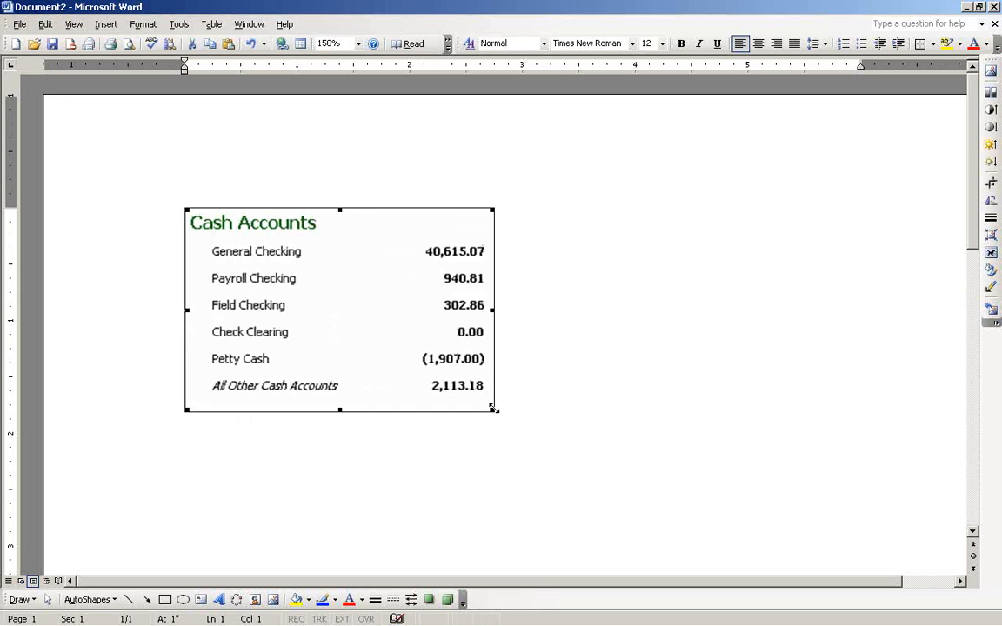
key("alt+Tab")
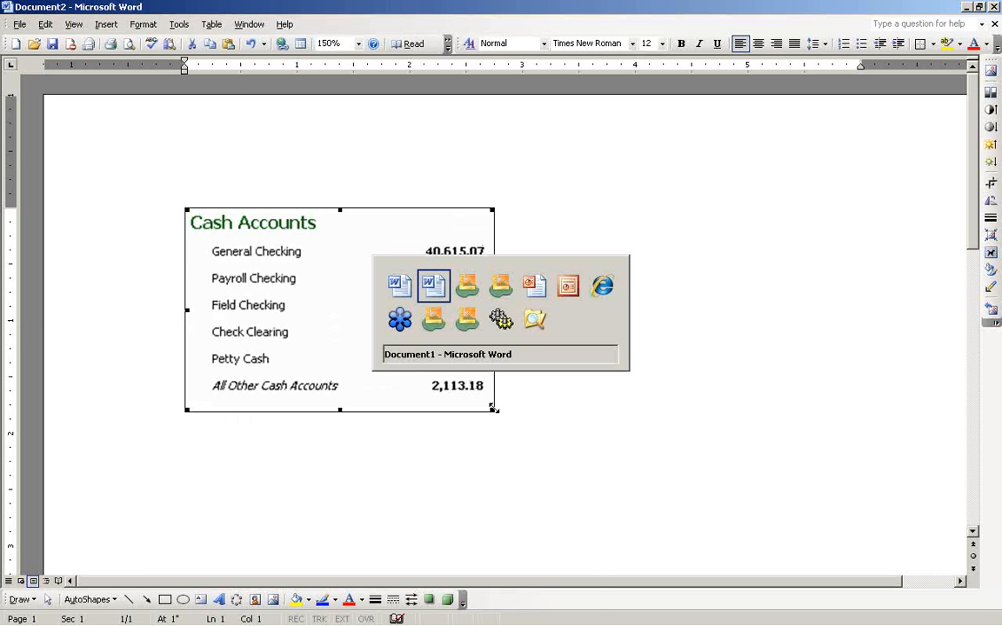
key("alt+Tab")
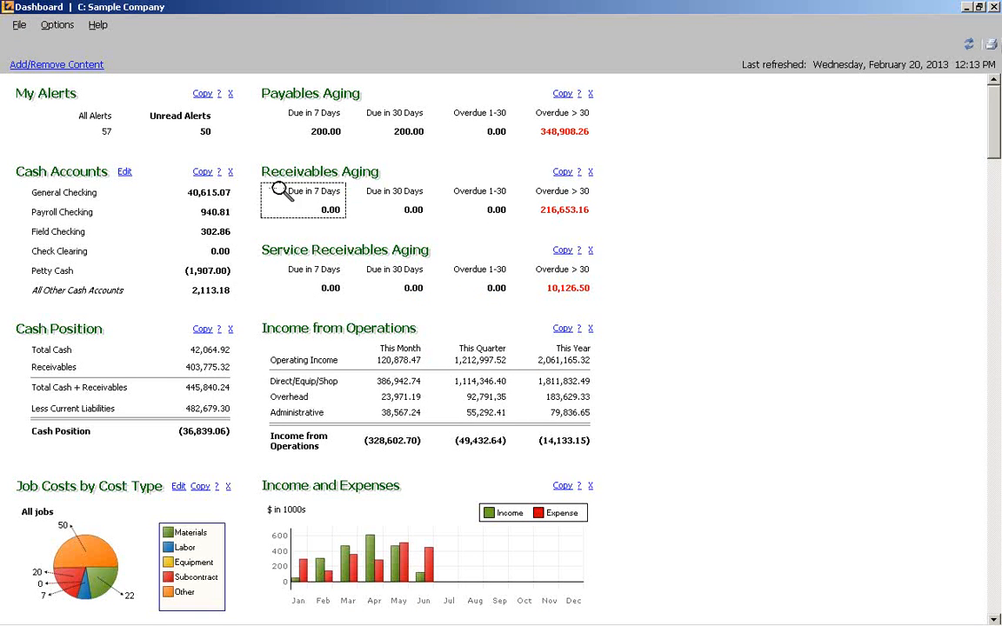
Remove Service Receivables Aging from the Dashboard and add the General Ledger content Dept. Budget vs. Actual Expense
left_click(591, 251)
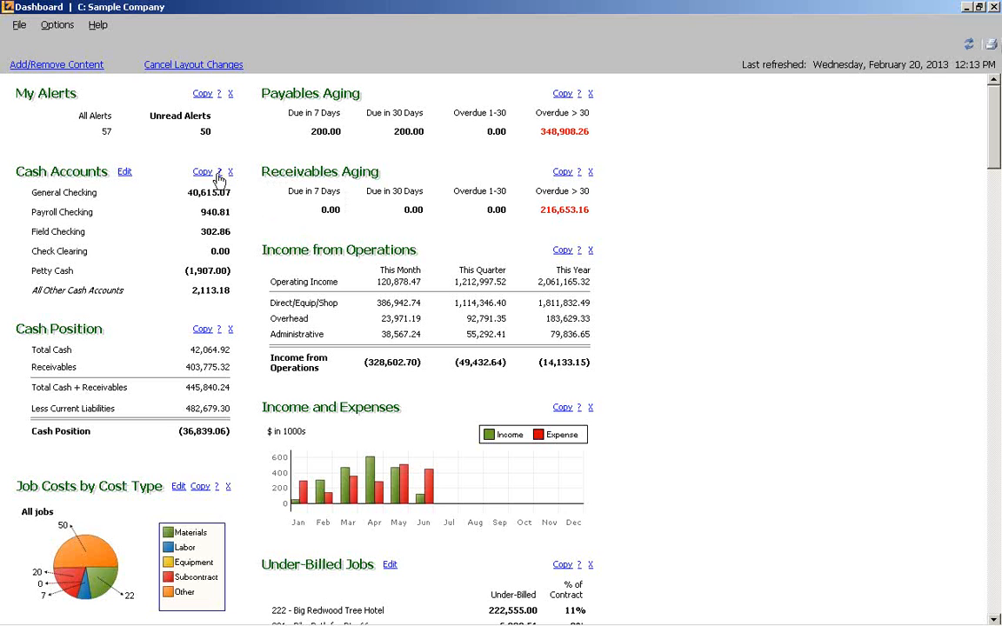
left_click(55, 67)
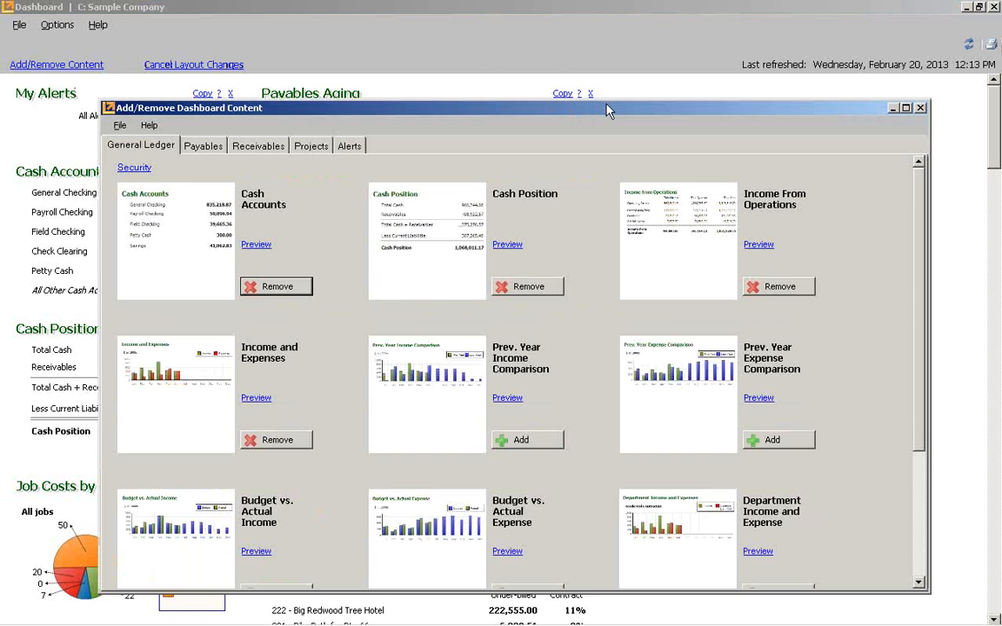
left_click_drag(607, 110, 531, 65)
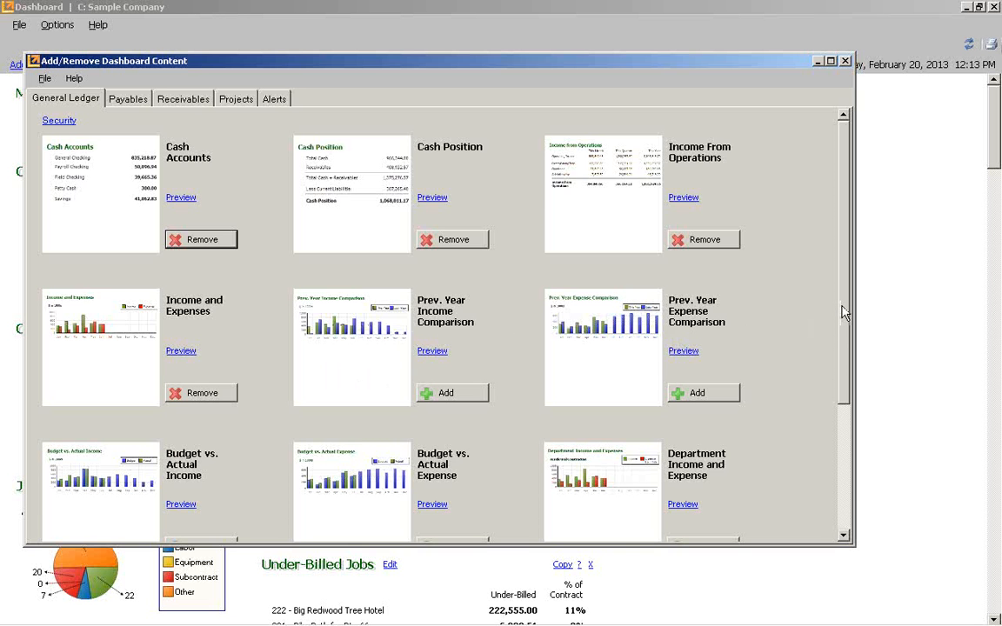
left_click_drag(844, 313, 865, 473)
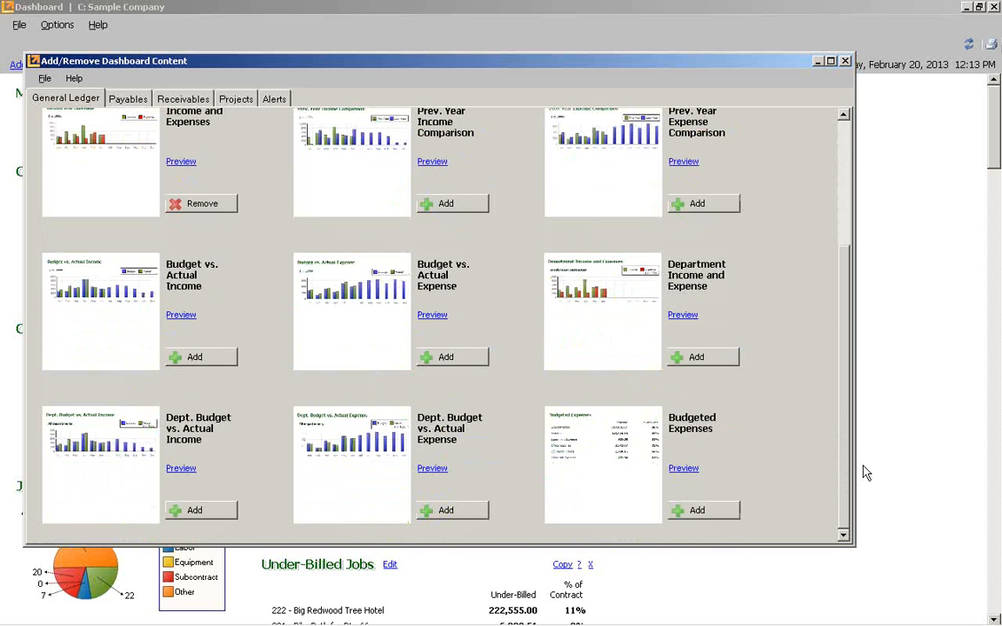
left_click(450, 511)
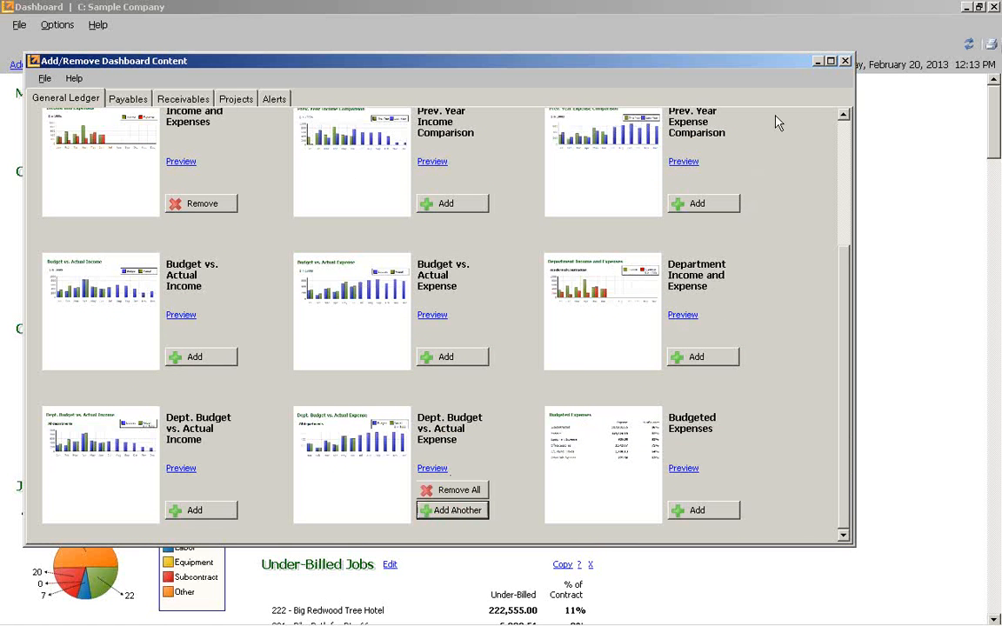
left_click(845, 60)
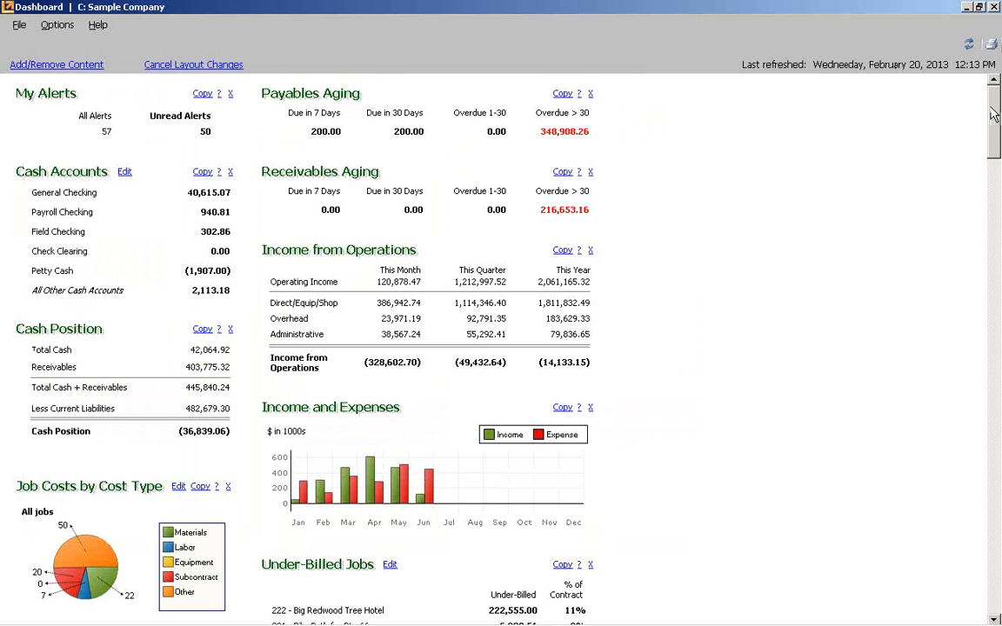
Check the department selection options of the Dept. Budget vs. Actual Expense chart and leave them unchanged
left_click_drag(994, 113, 998, 423)
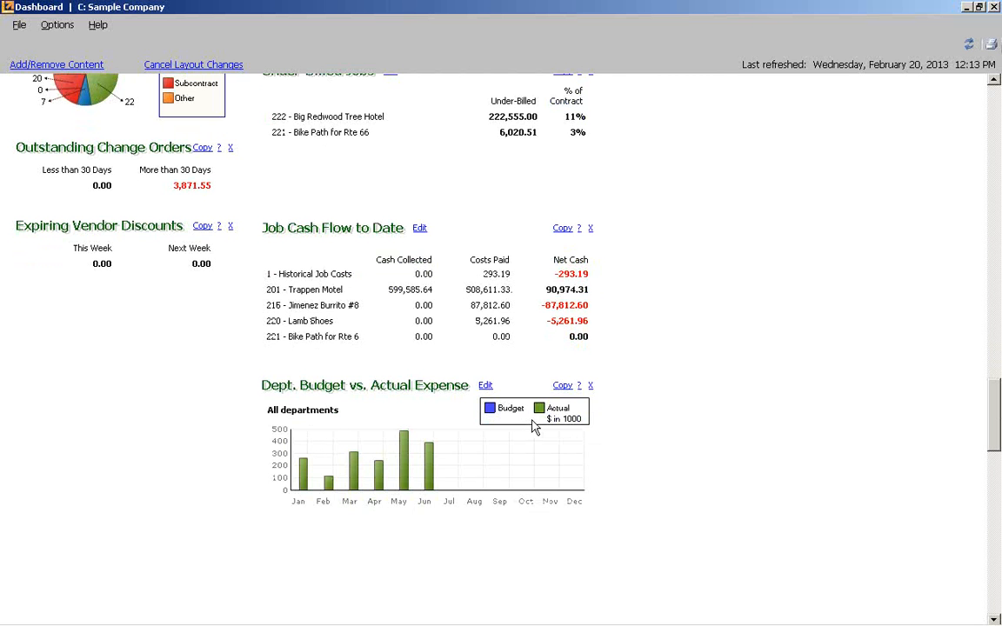
left_click(485, 386)
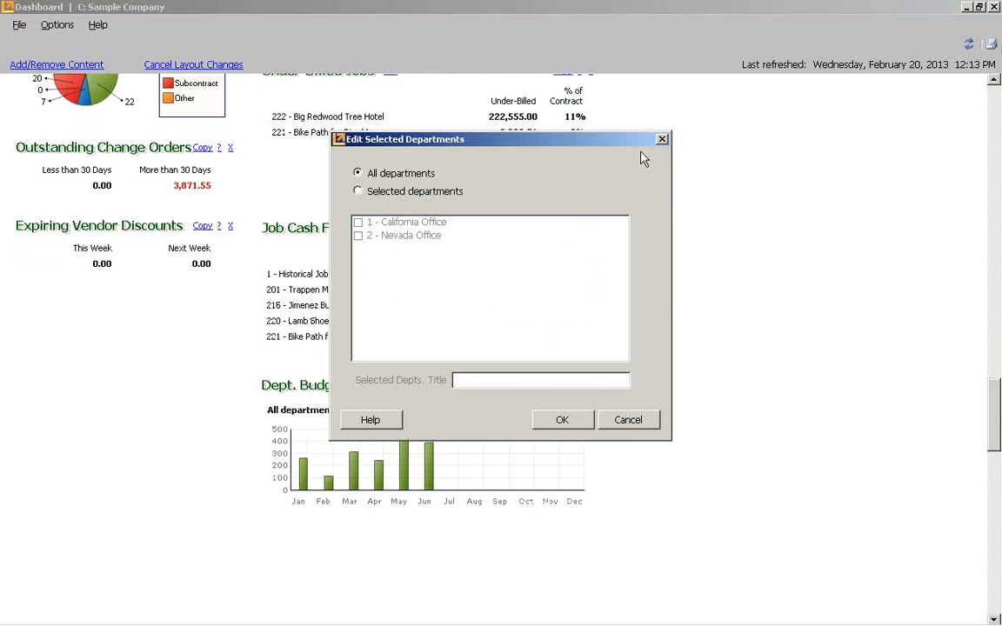
left_click(662, 139)
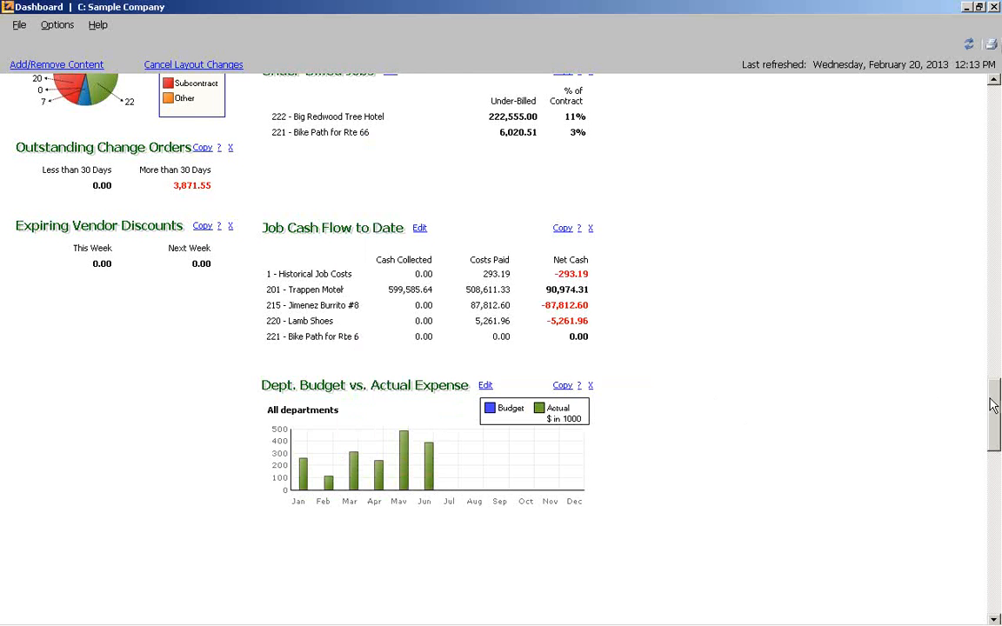
left_click_drag(993, 405, 993, 104)
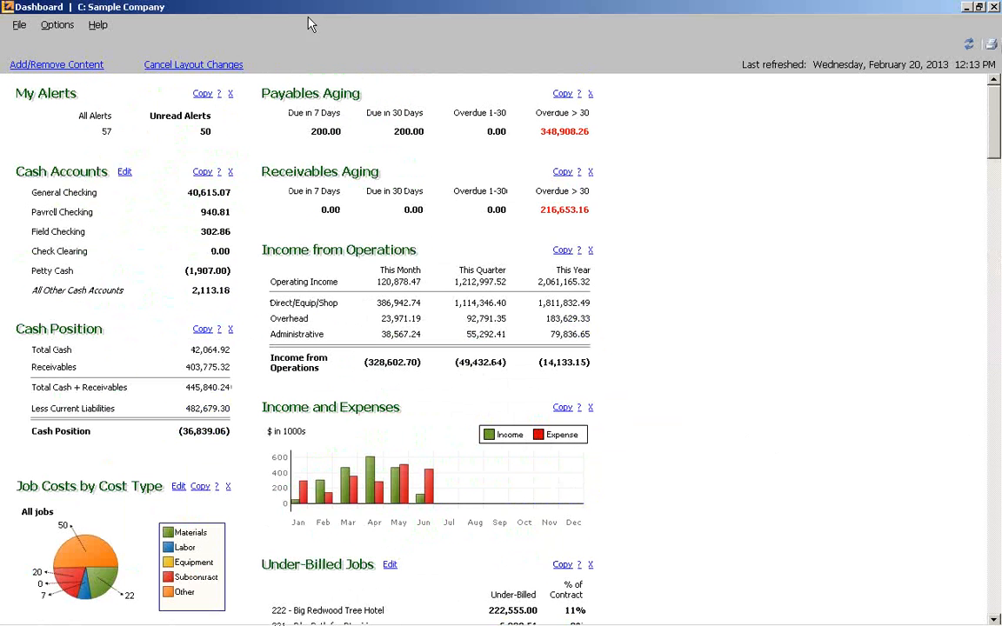
Review the Dashboard content available for Payables, Receivables and Projects
left_click(51, 65)
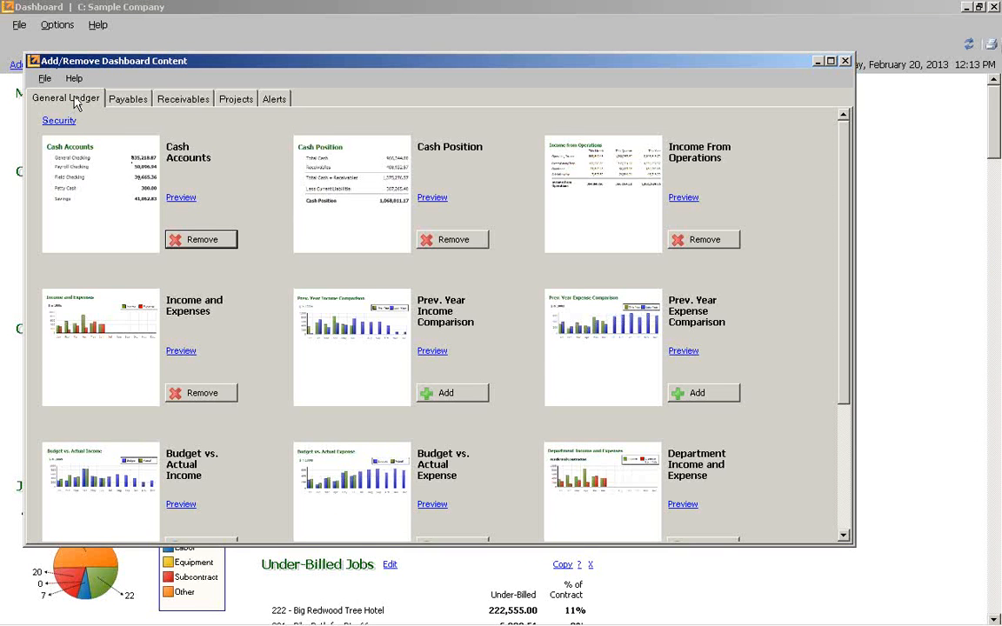
left_click(129, 100)
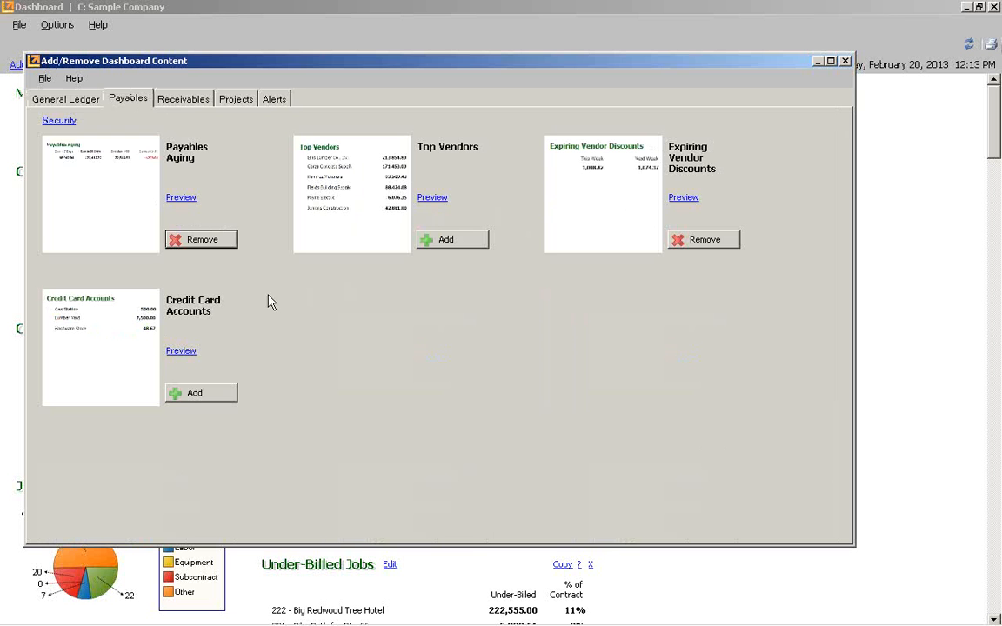
left_click(182, 101)
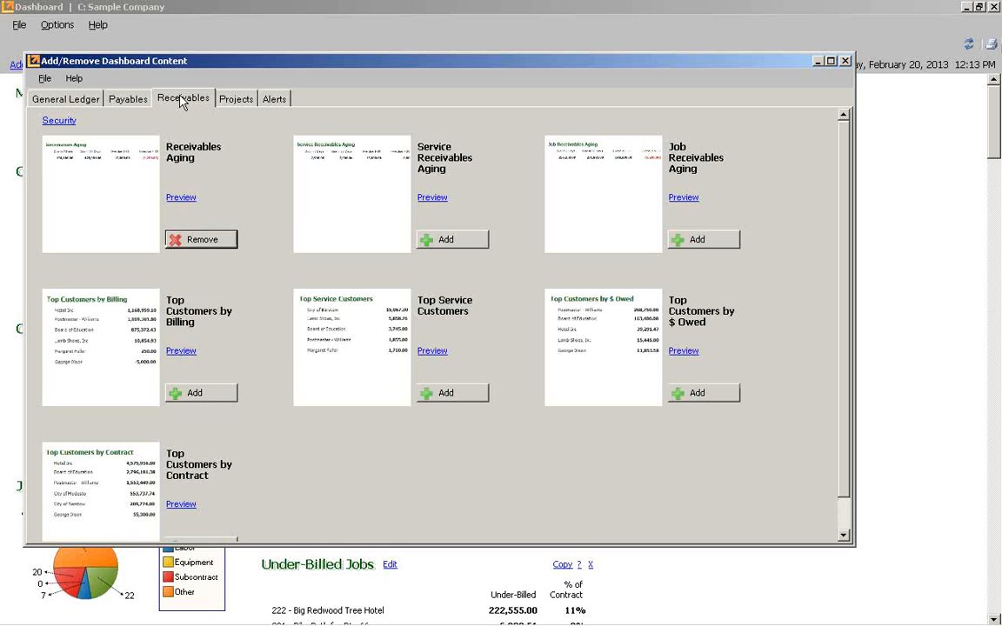
left_click(235, 101)
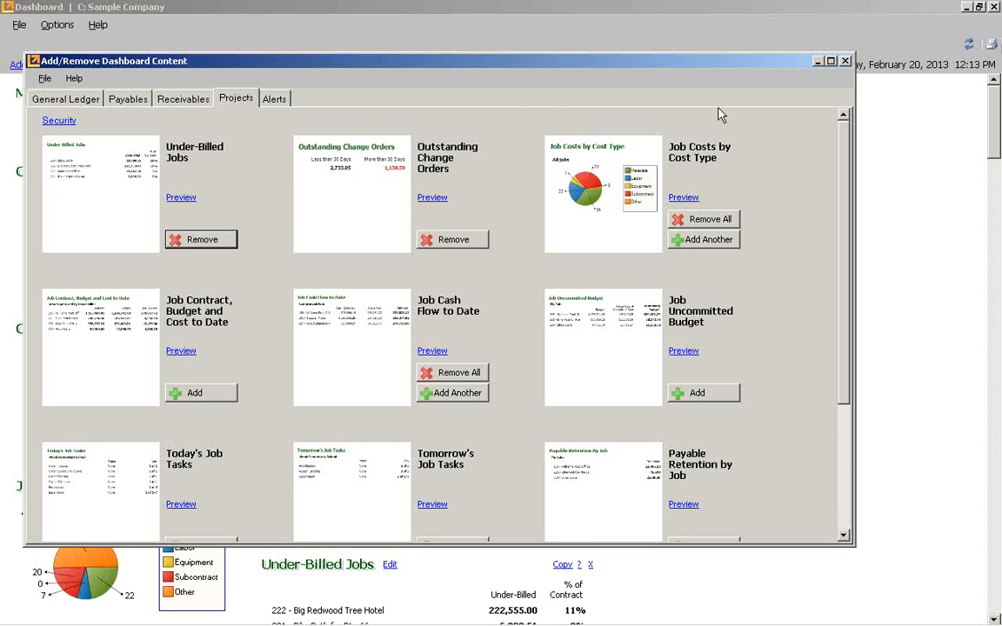
left_click(845, 62)
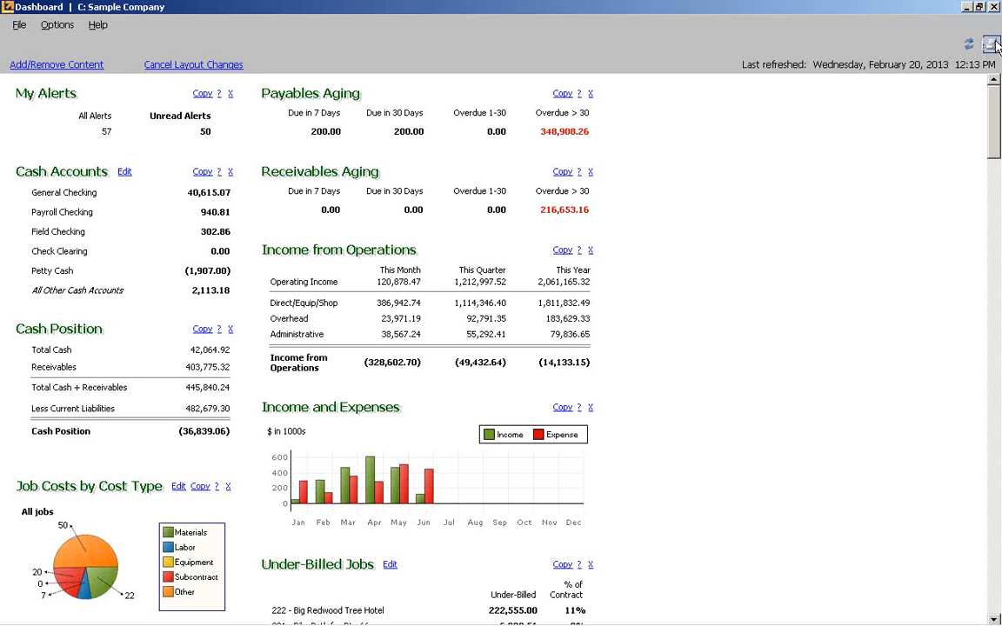
Close the Dashboard with its layout changes saved and return to the Sage 100 Contractor desktop
left_click(996, 7)
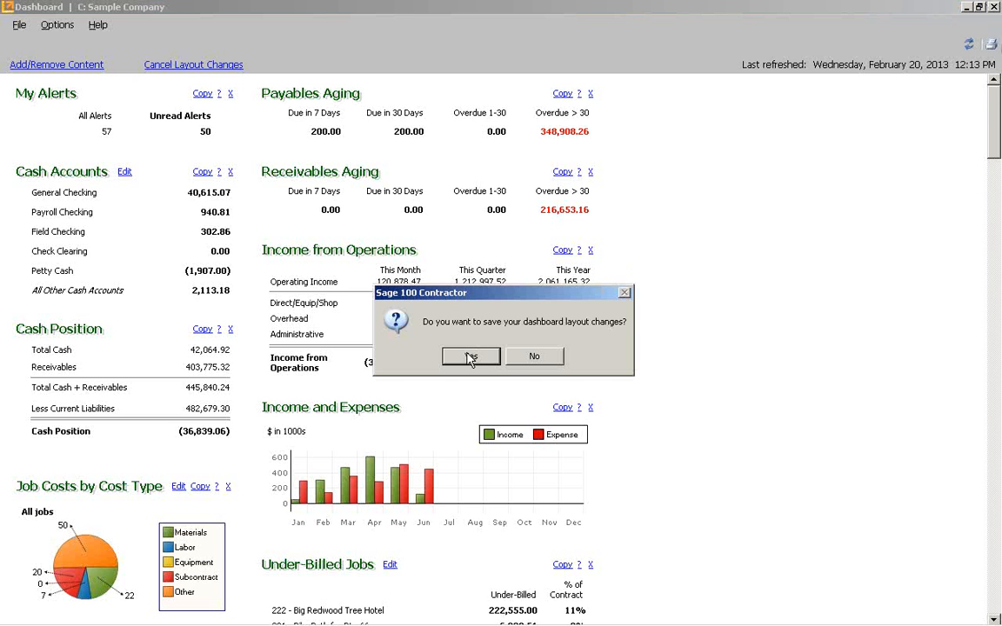
left_click(472, 357)
key("alt+Tab")
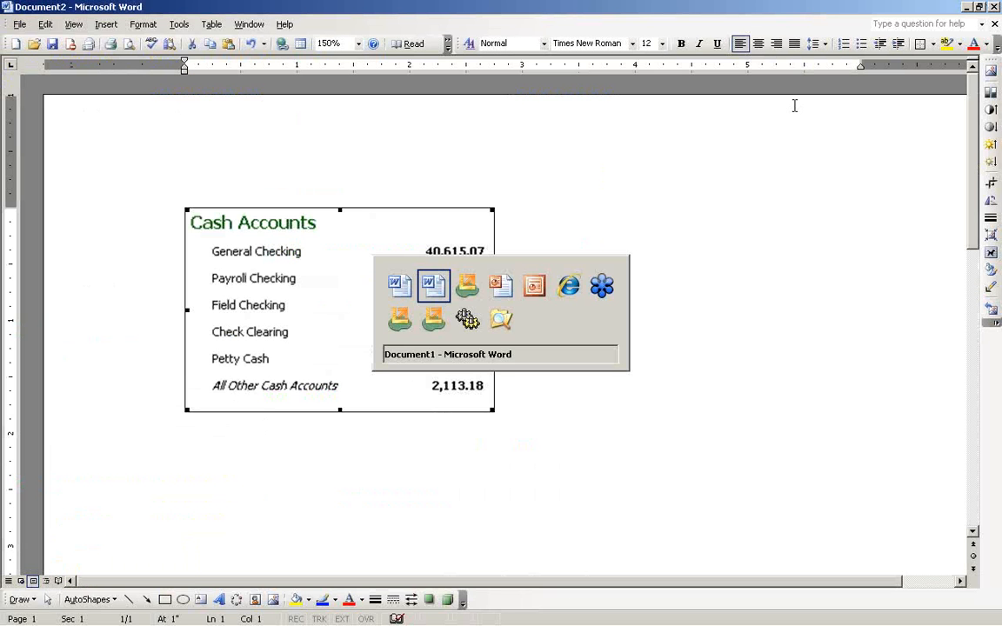
key("alt+Tab")
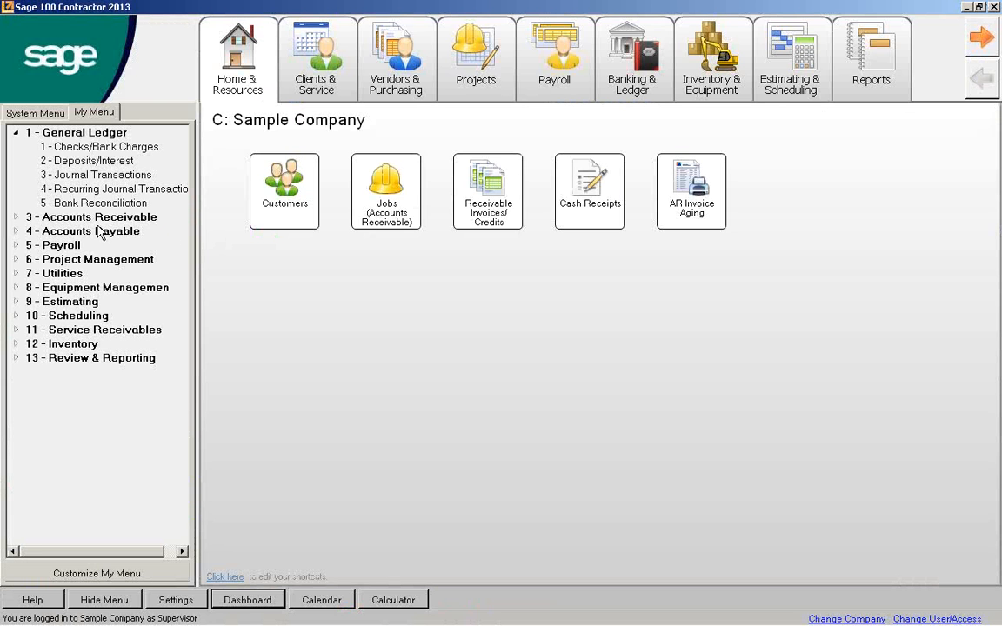
Open the 7-9 Alerts Manager under Utilities and dismiss its alert-processing notice
left_click(45, 110)
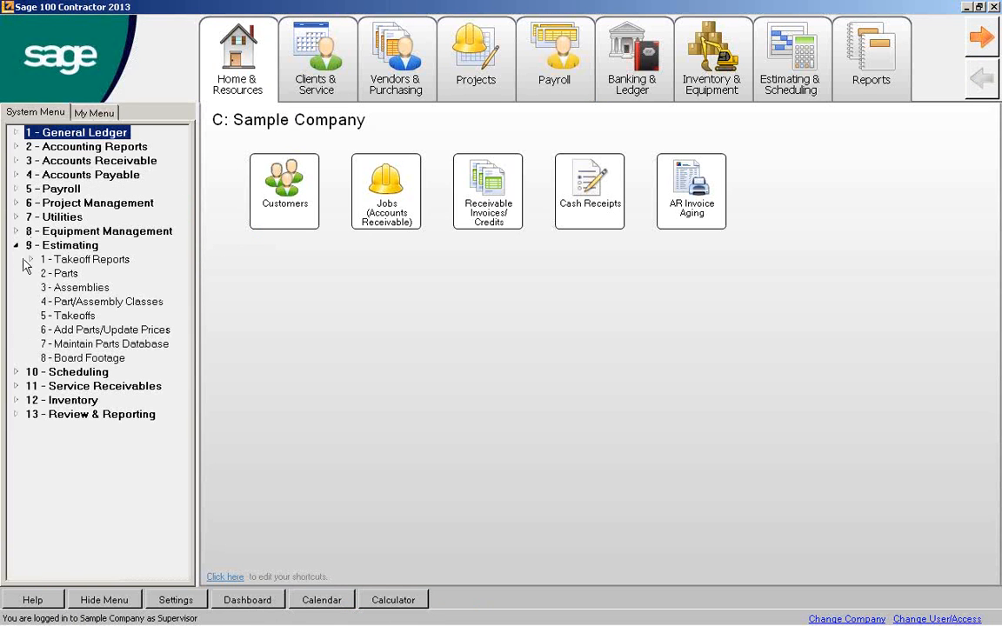
left_click(16, 246)
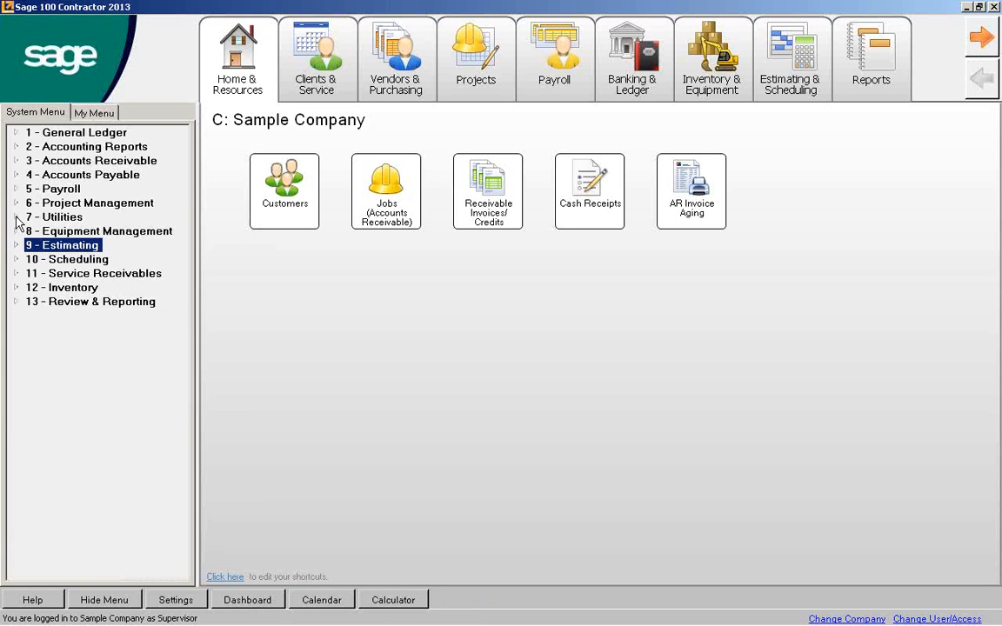
left_click(16, 216)
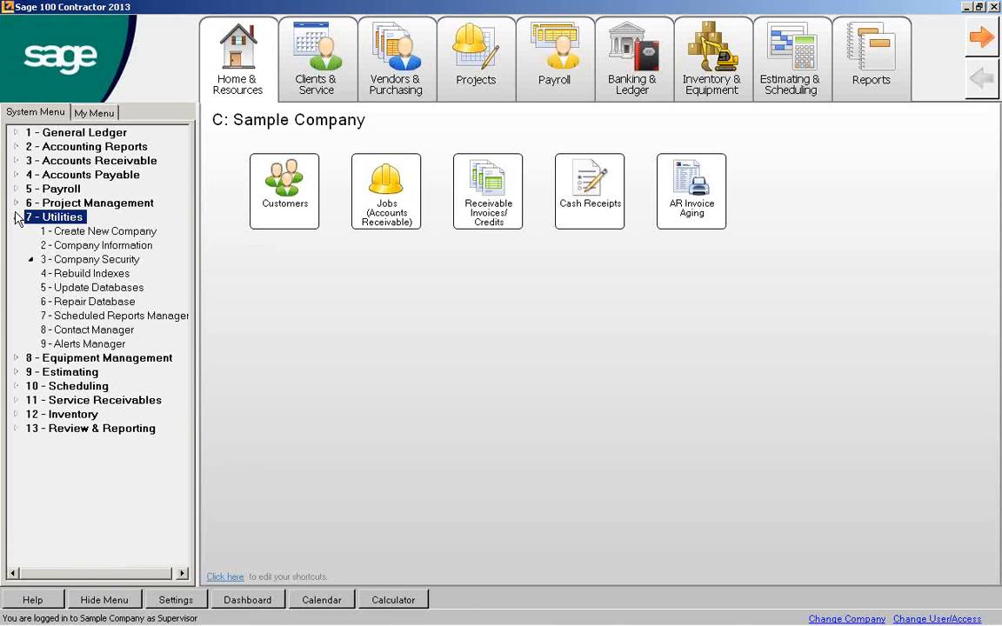
left_click(78, 343)
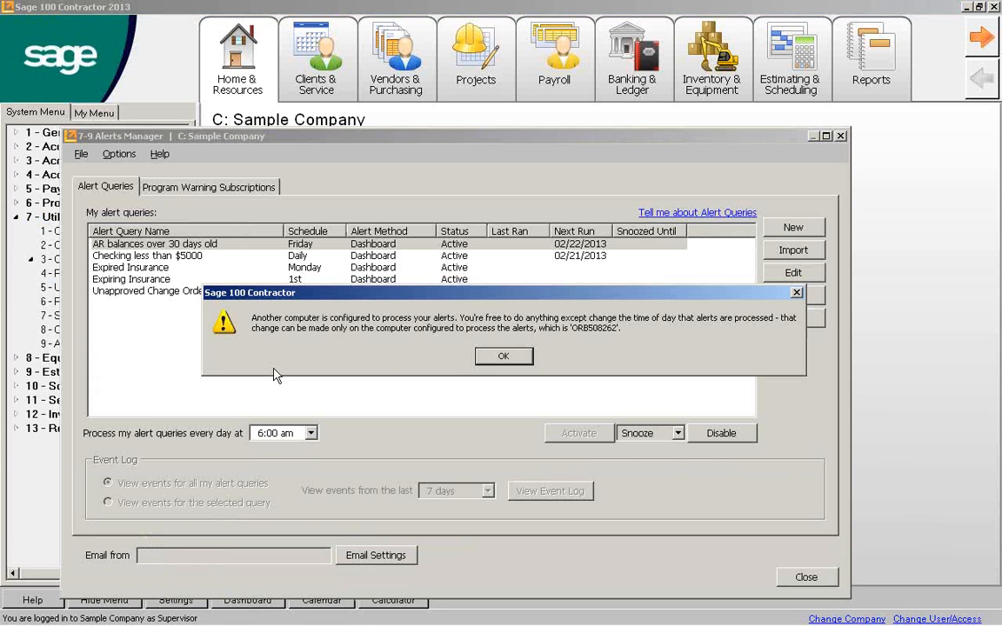
left_click(504, 356)
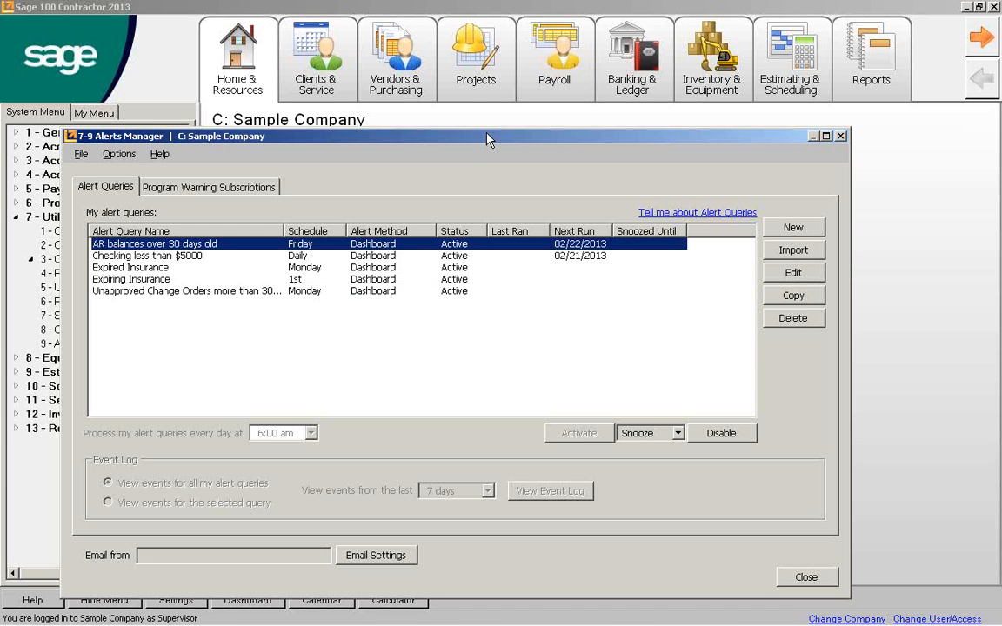
Open the "Checking less than $5000" alert query for editing
left_click(140, 257)
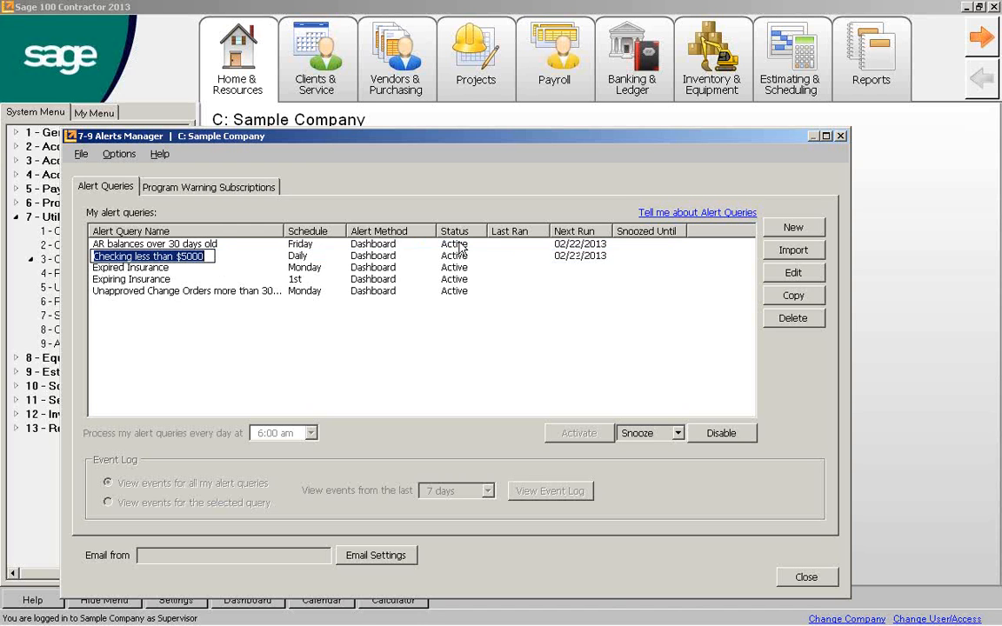
left_click(287, 280)
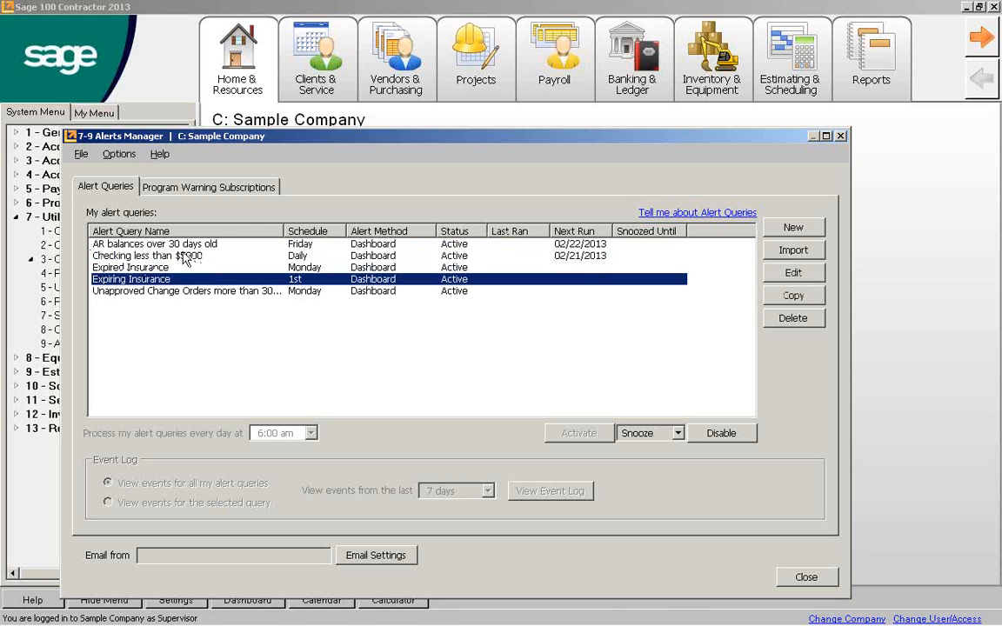
left_click(233, 253)
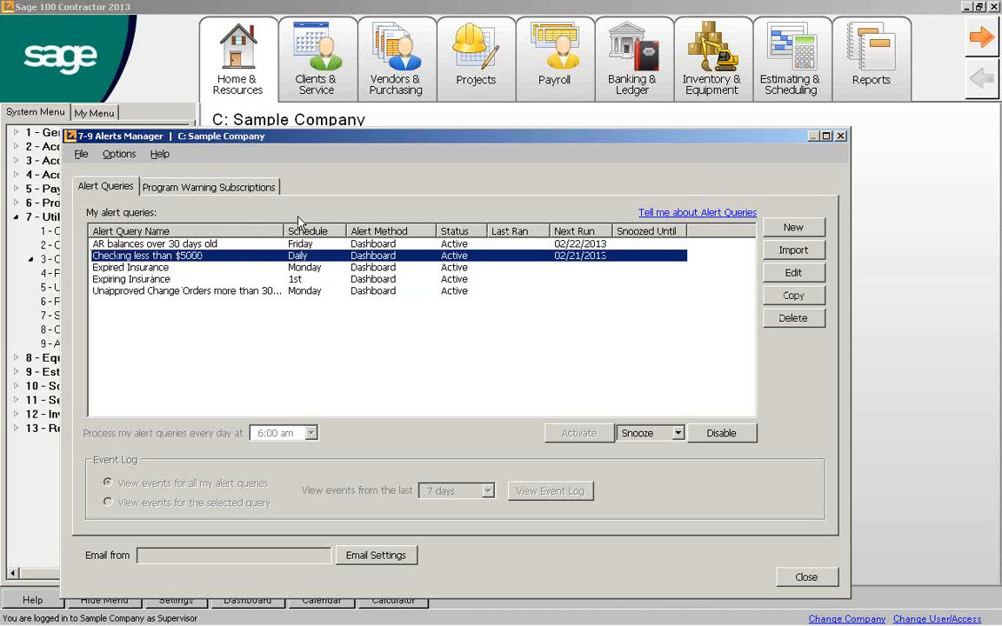
left_click(790, 273)
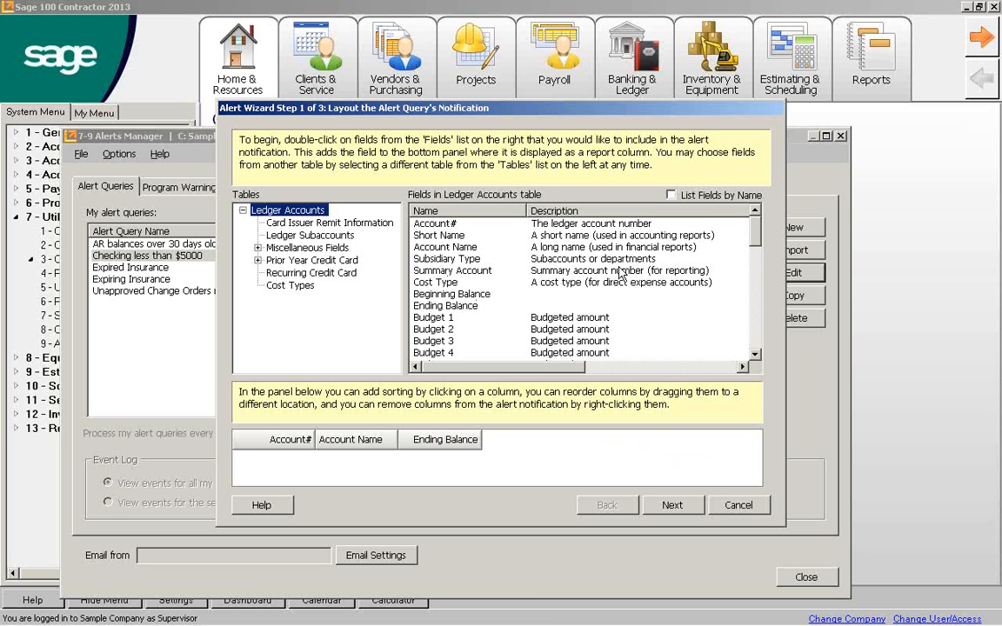
Examine the notification fields offered by the Ledger Accounts and Ledger Subaccounts tables
left_click_drag(752, 235, 774, 224)
left_click(297, 237)
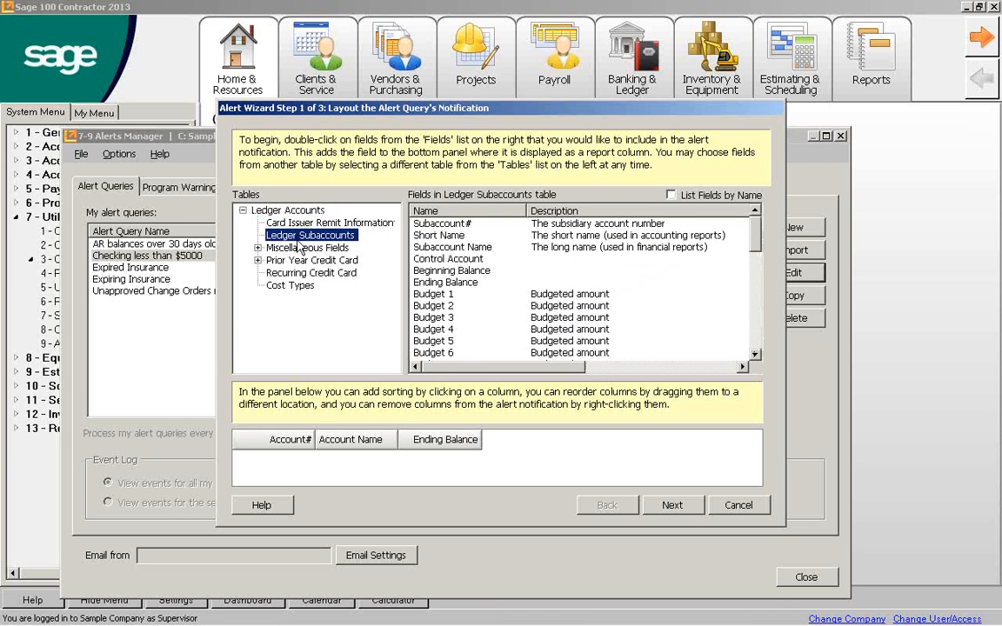
left_click(285, 211)
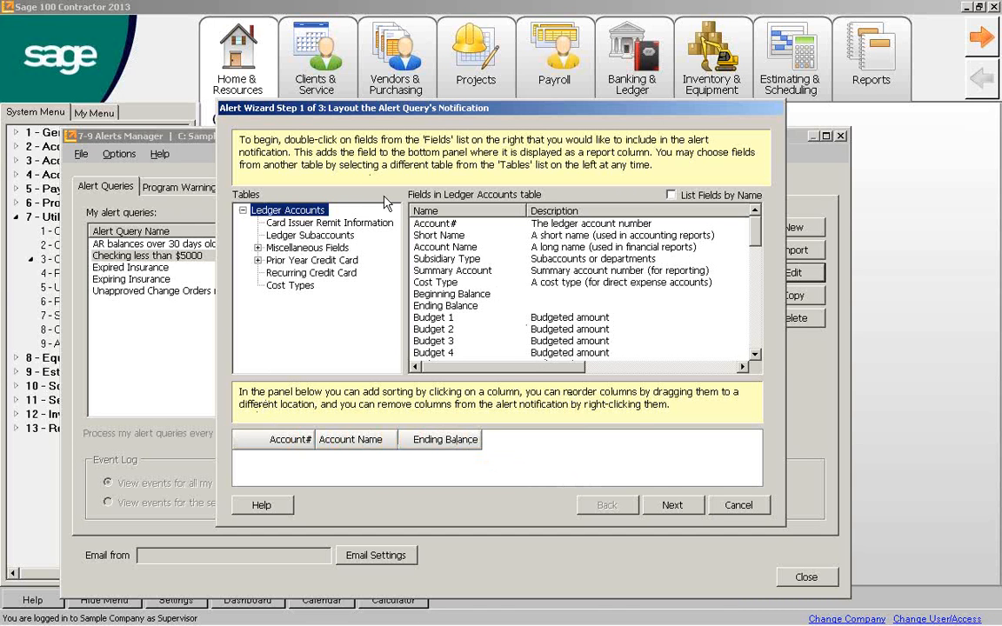
Examine the comparison options available for the Ending Balance and Account# criteria of the alert query
left_click(672, 505)
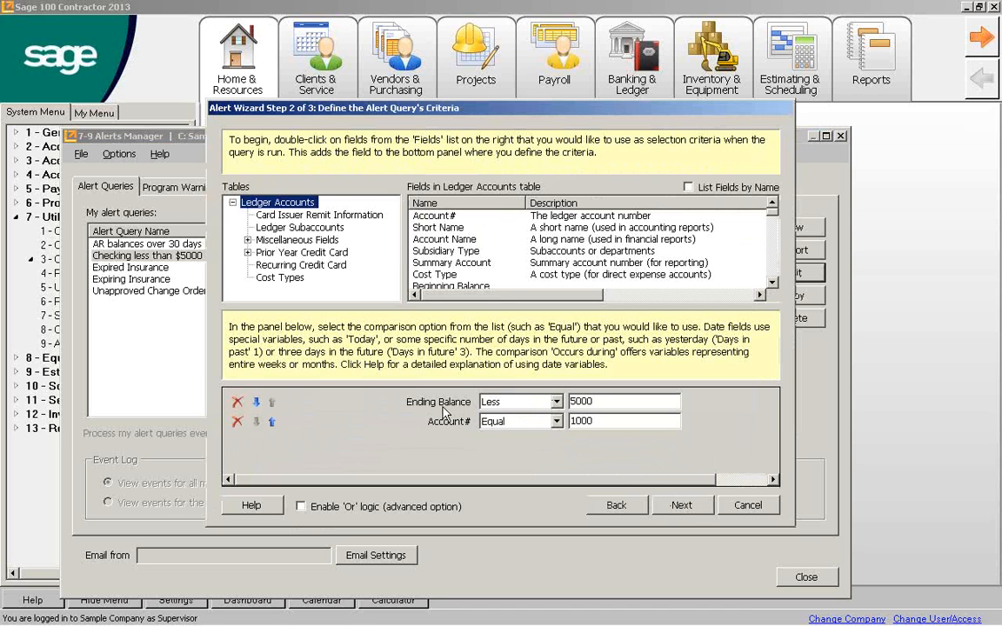
left_click(556, 402)
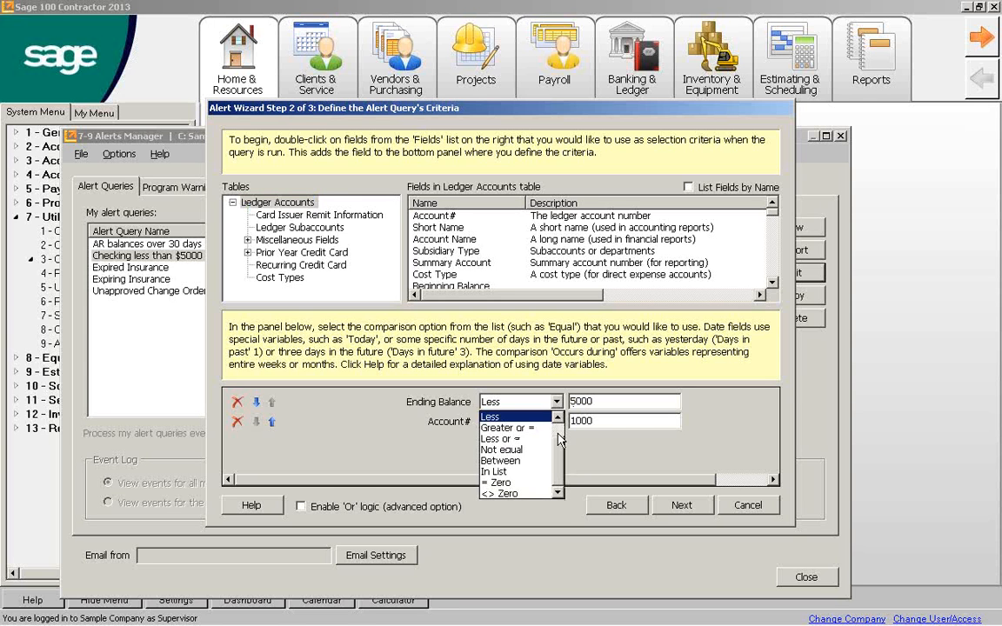
scroll(561, 431, "up", 1)
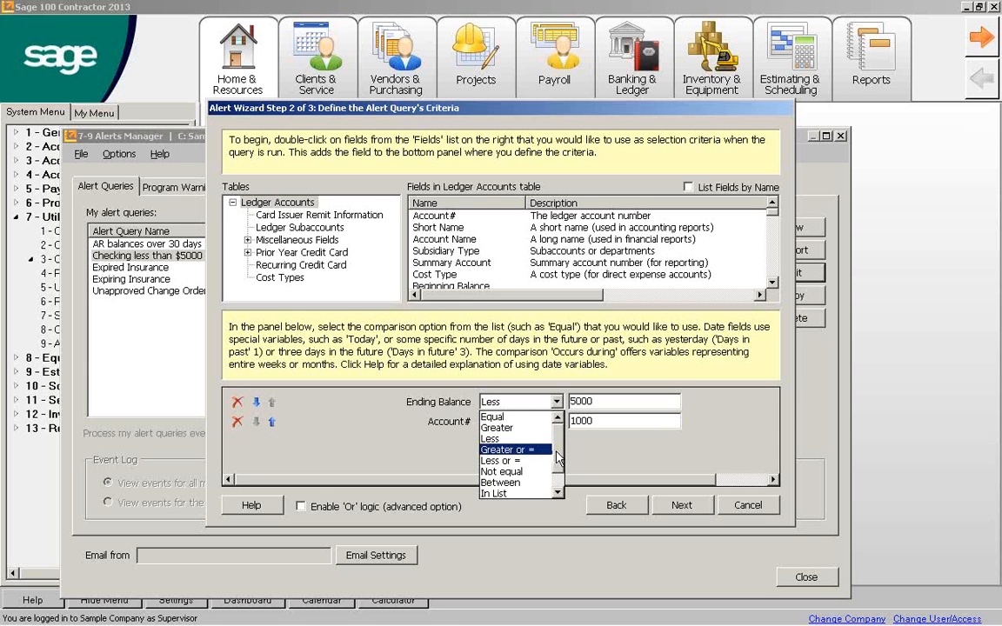
scroll(558, 458, "down", 1)
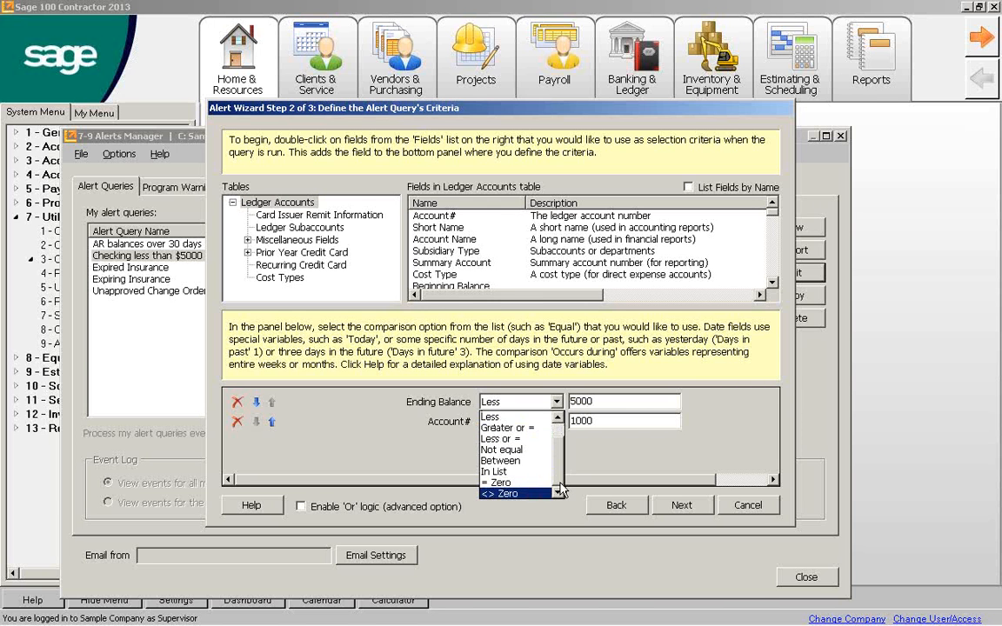
left_click(604, 438)
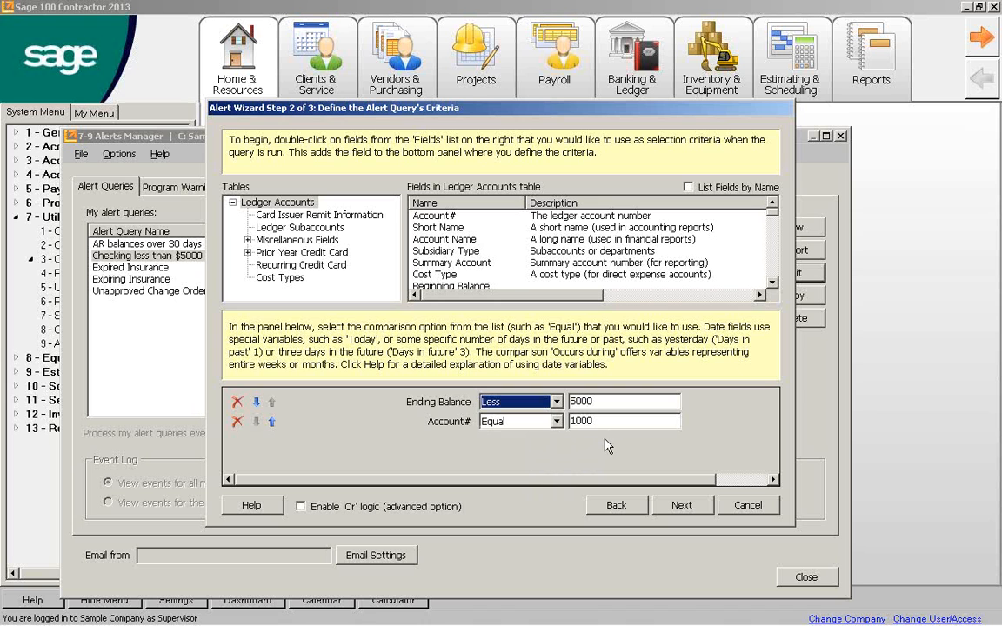
left_click(557, 421)
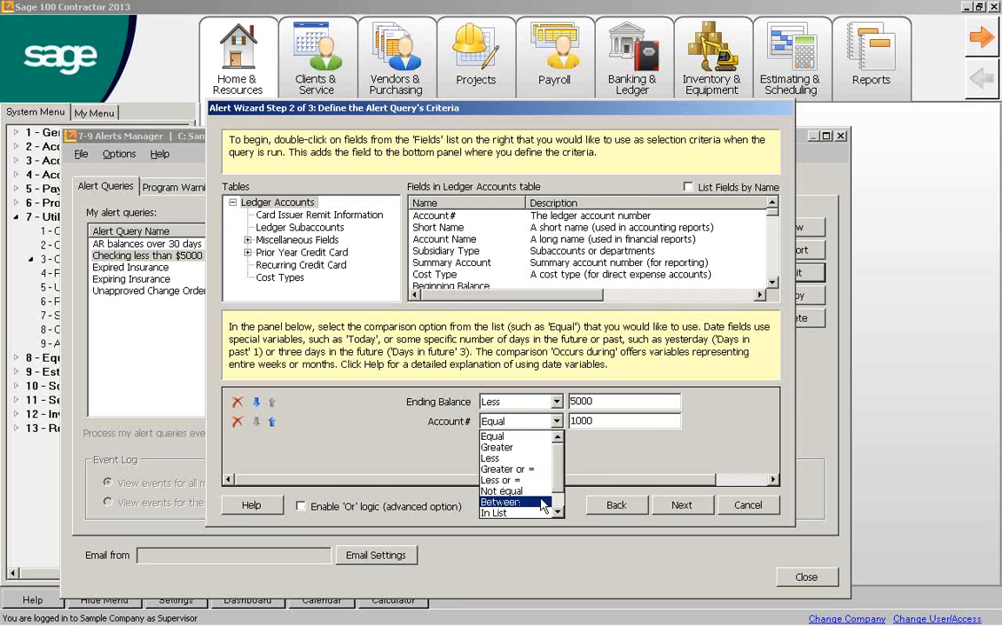
left_click(631, 451)
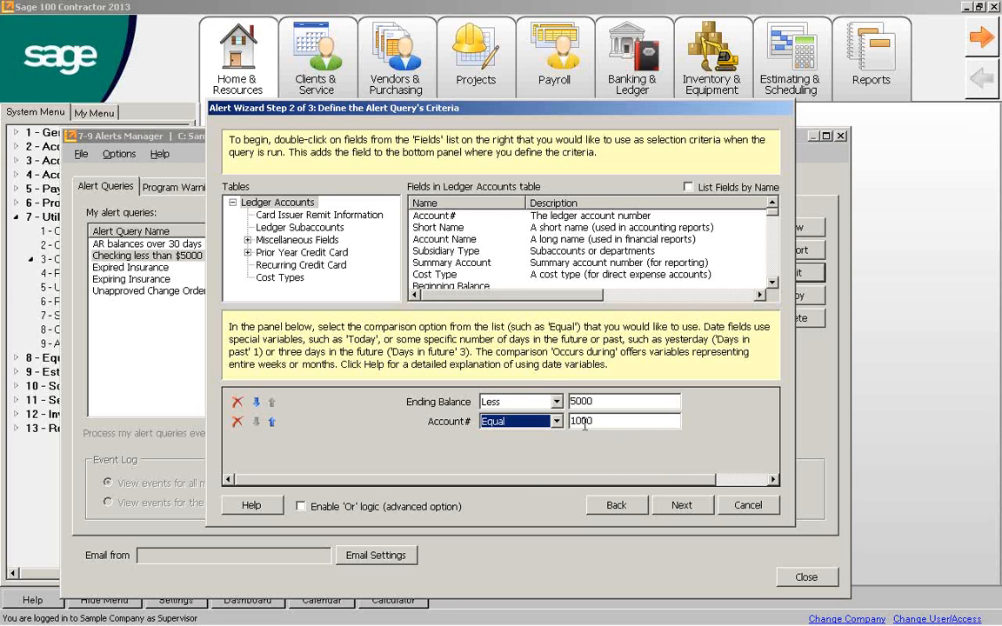
Examine the alert query's output and schedule settings with email delivery enabled, and cancel out of the wizard
left_click(683, 509)
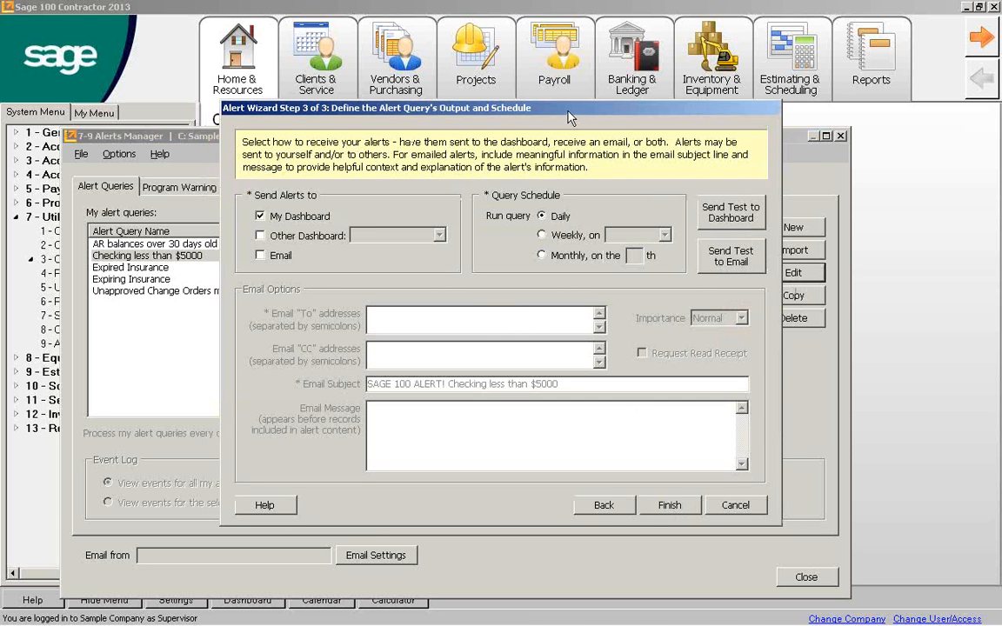
left_click_drag(570, 116, 531, 109)
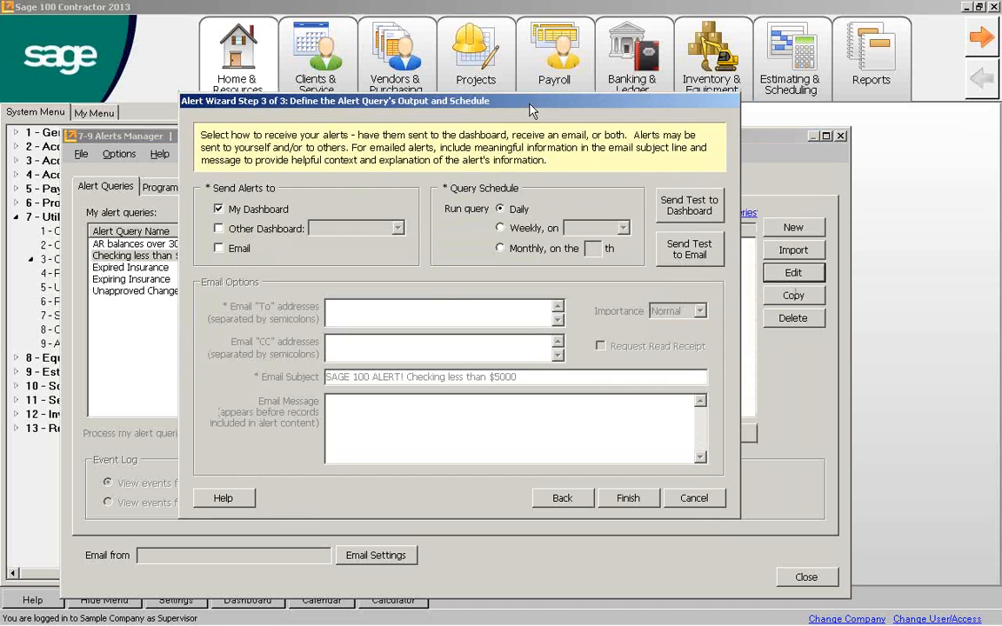
left_click(219, 249)
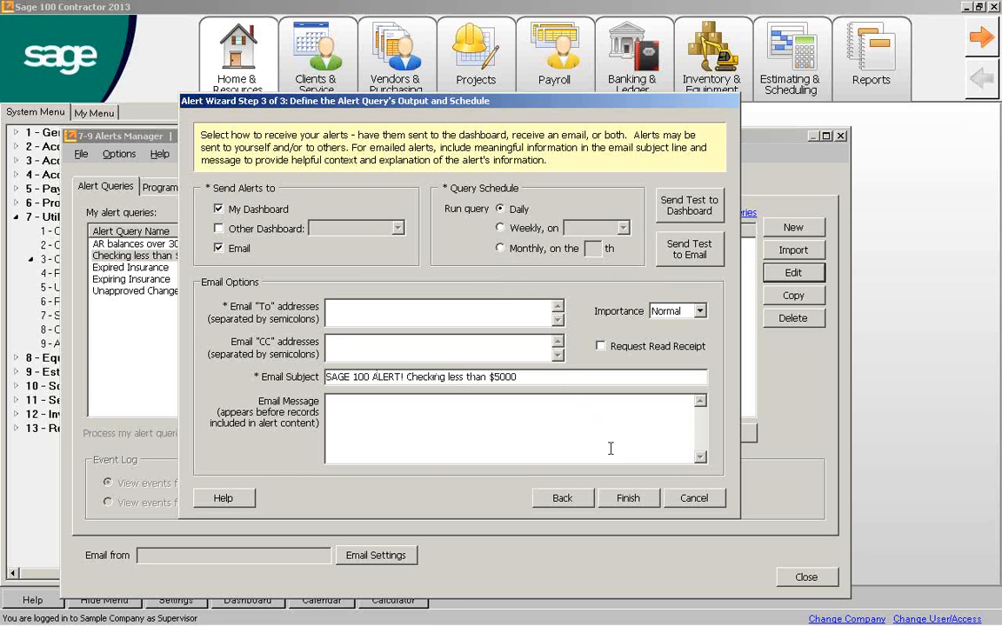
left_click(693, 501)
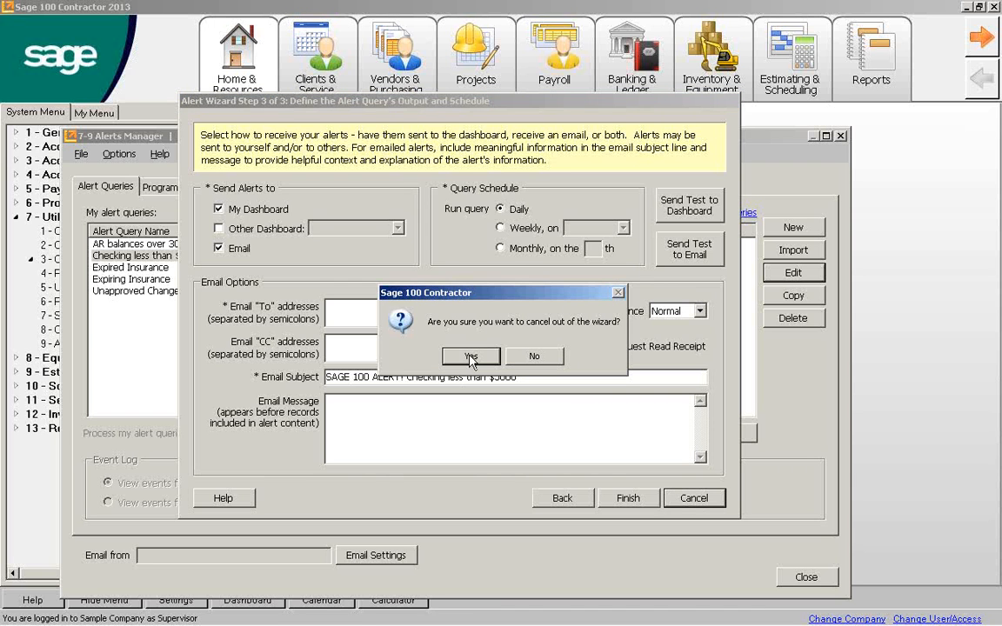
left_click(470, 358)
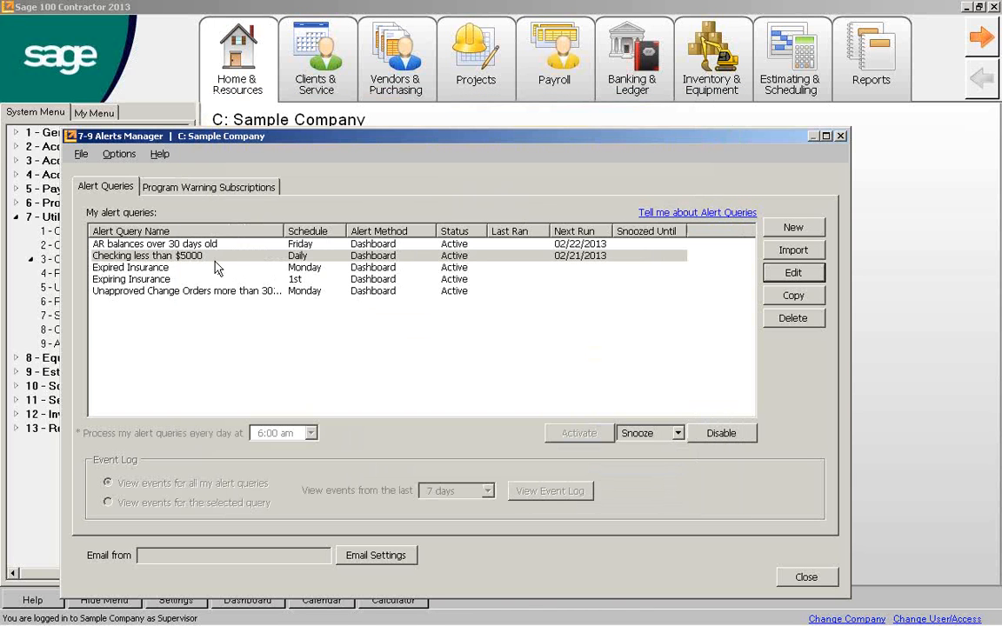
Deselect the "Checking less than $5000" query without renaming it and close the Alerts Manager
left_click(197, 258)
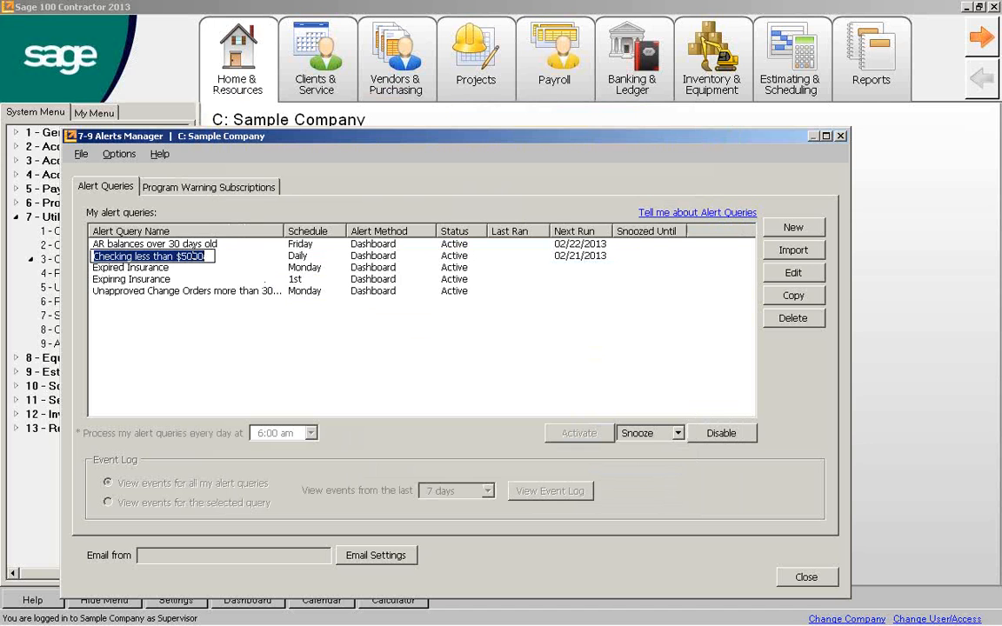
left_click(249, 260)
left_click(260, 301)
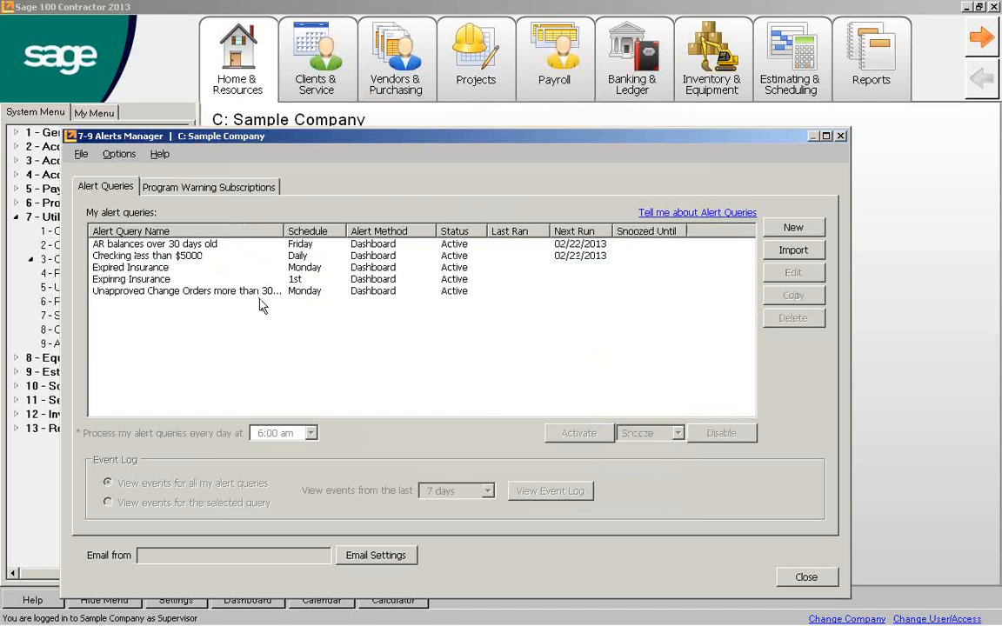
left_click(841, 137)
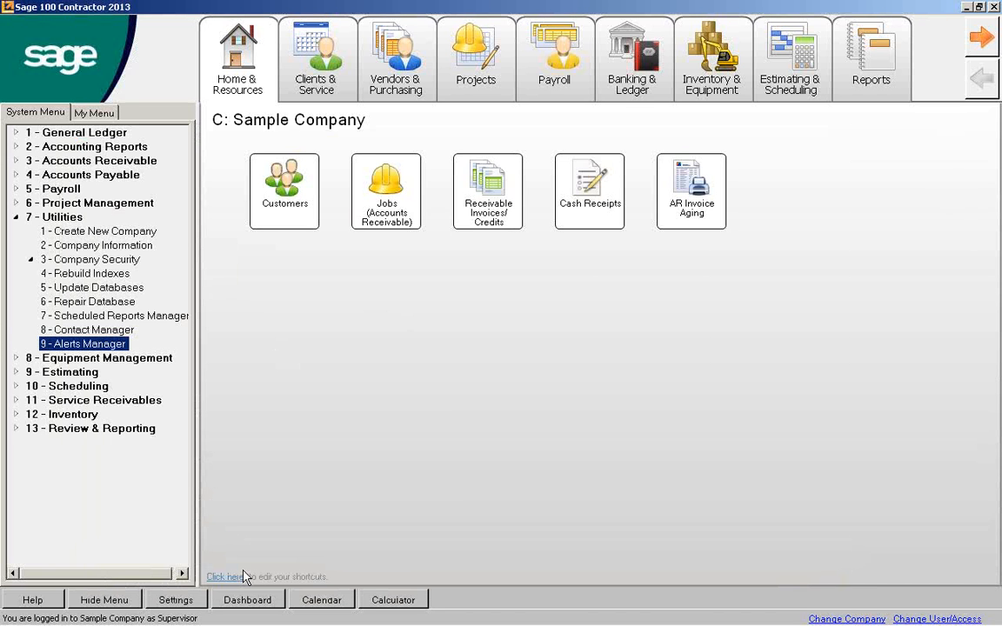
View the details of the first payable invoice warning in the Dashboard's alert list, and return to the desktop
left_click(247, 600)
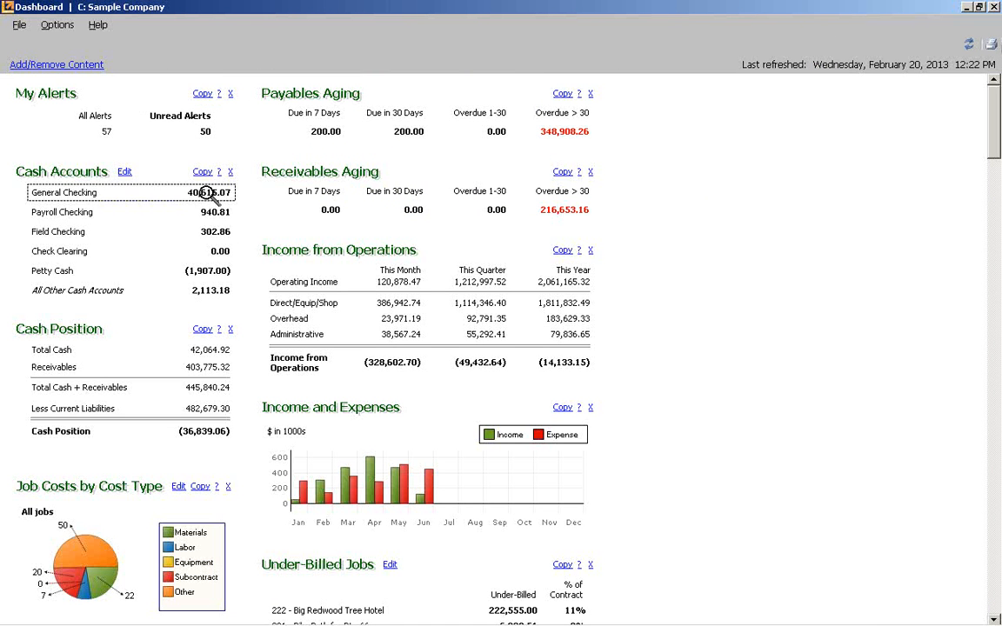
left_click(193, 122)
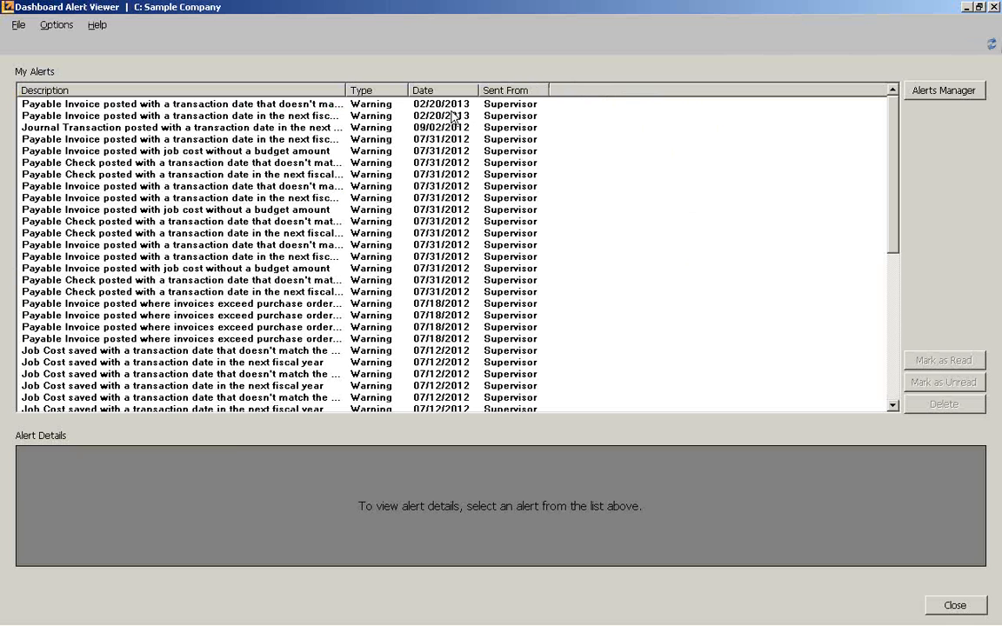
left_click(290, 102)
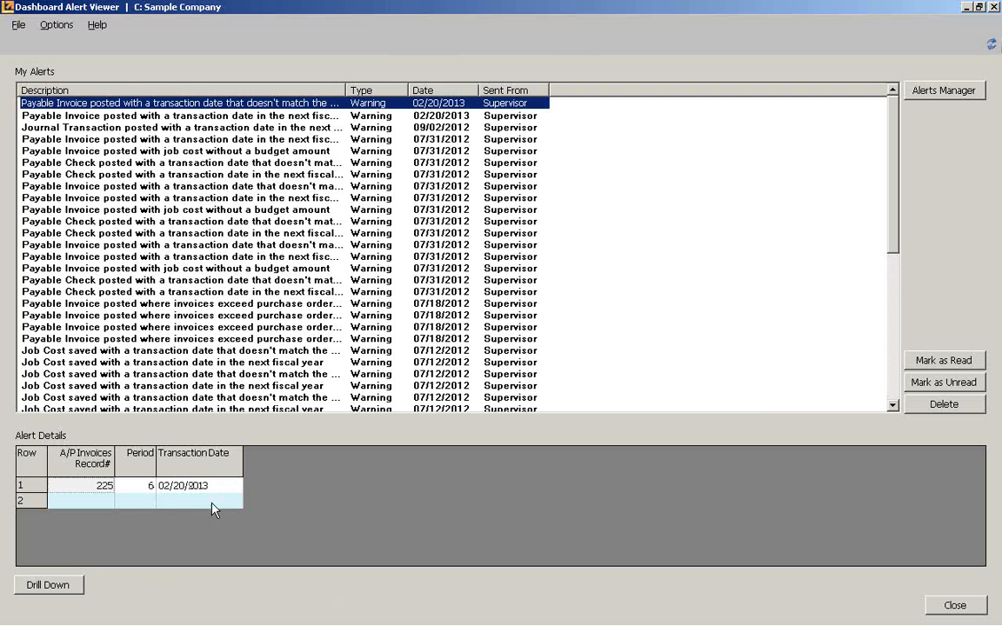
left_click(994, 7)
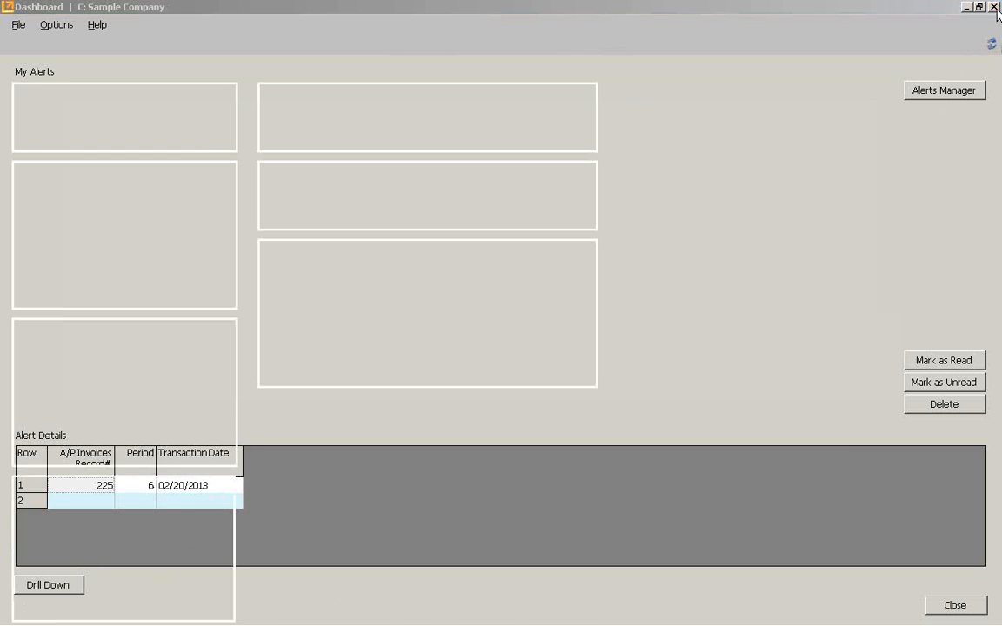
left_click(966, 7)
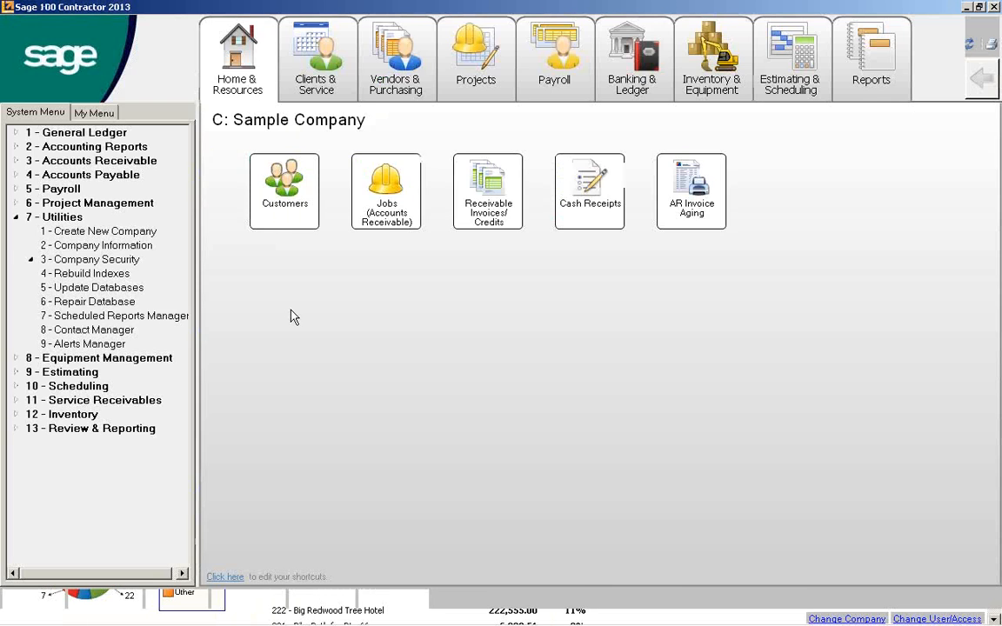
Review the list of alert queries in the 7-9 Alerts Manager and close it
left_click(86, 345)
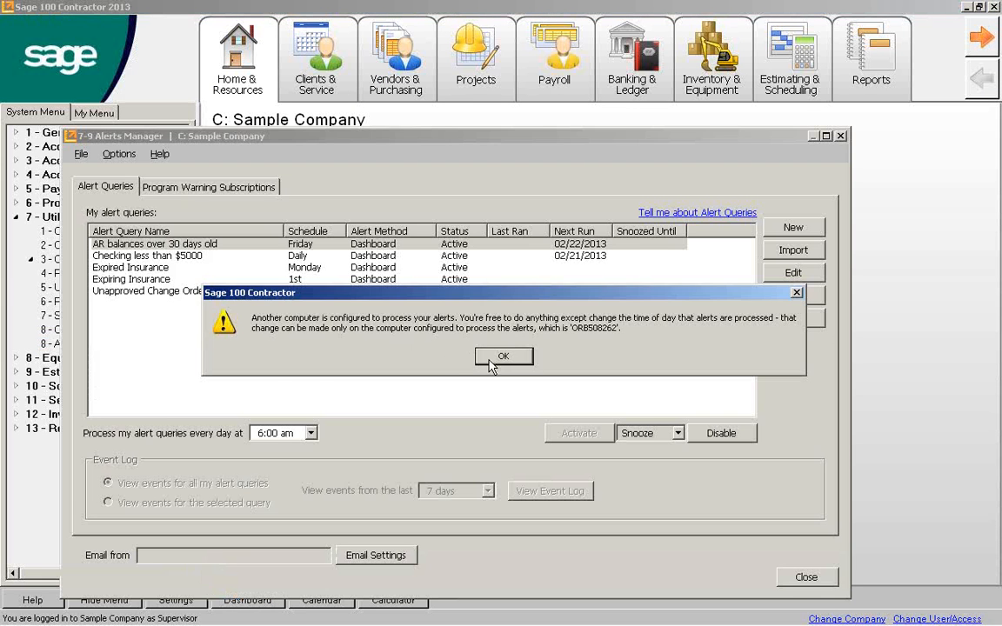
left_click(492, 357)
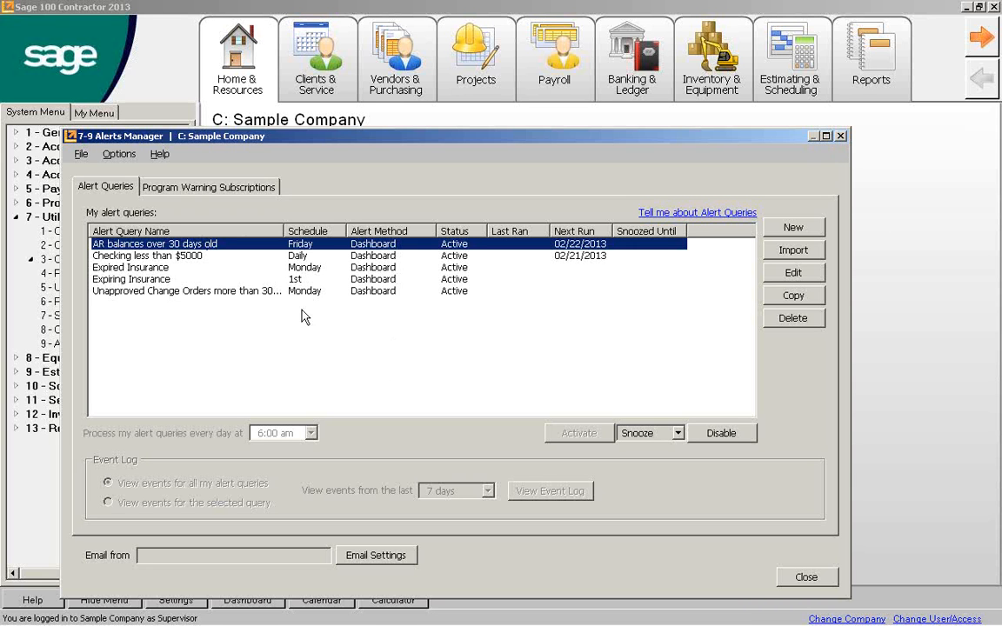
left_click(840, 137)
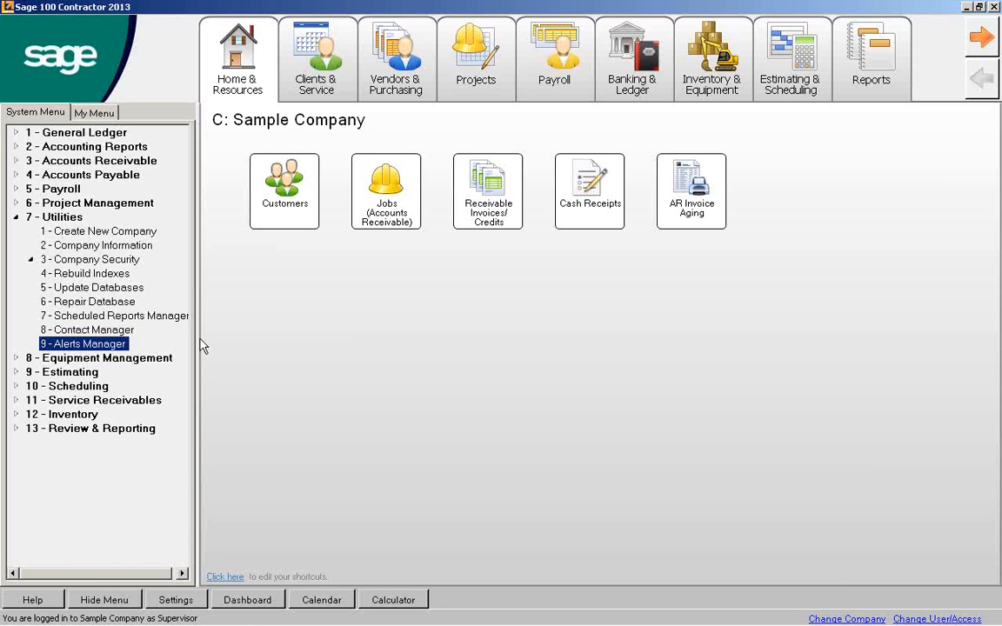
Reopen the Alerts Manager, dismiss its alert-processing notice and show the Program Warning Subscriptions
left_click(115, 348)
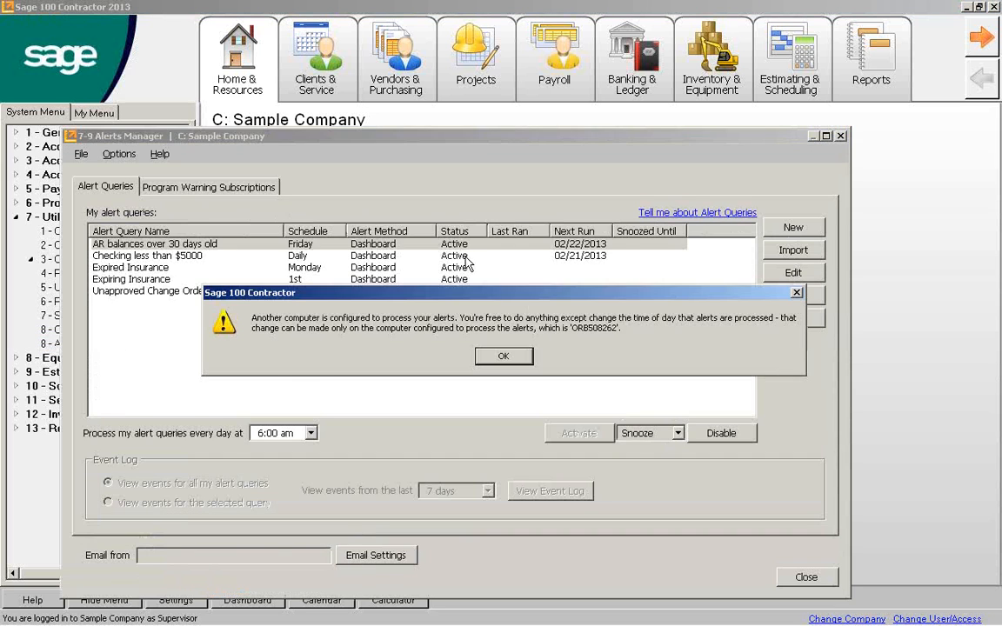
left_click(520, 359)
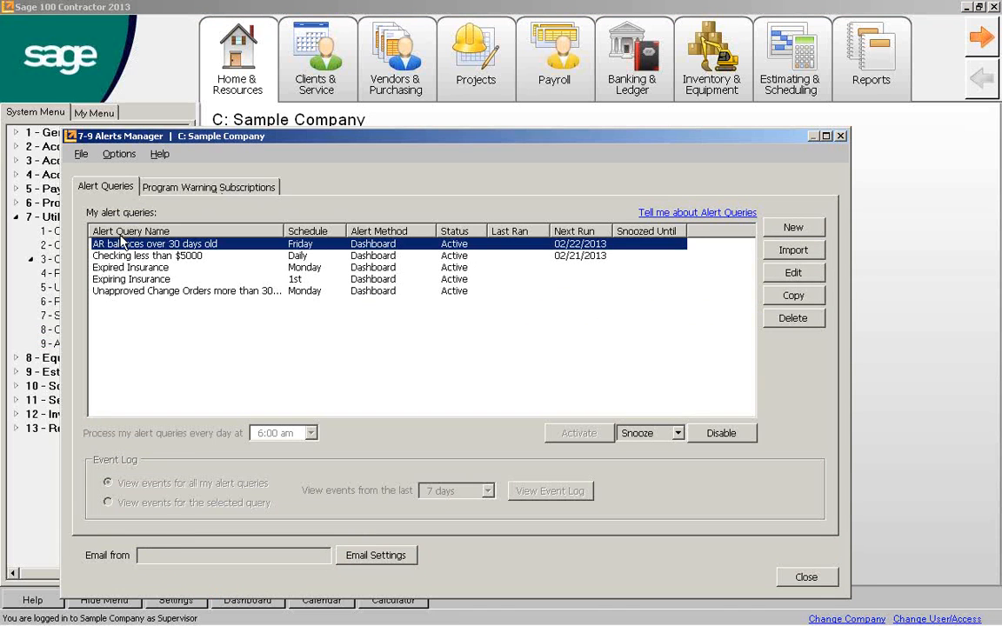
left_click(224, 190)
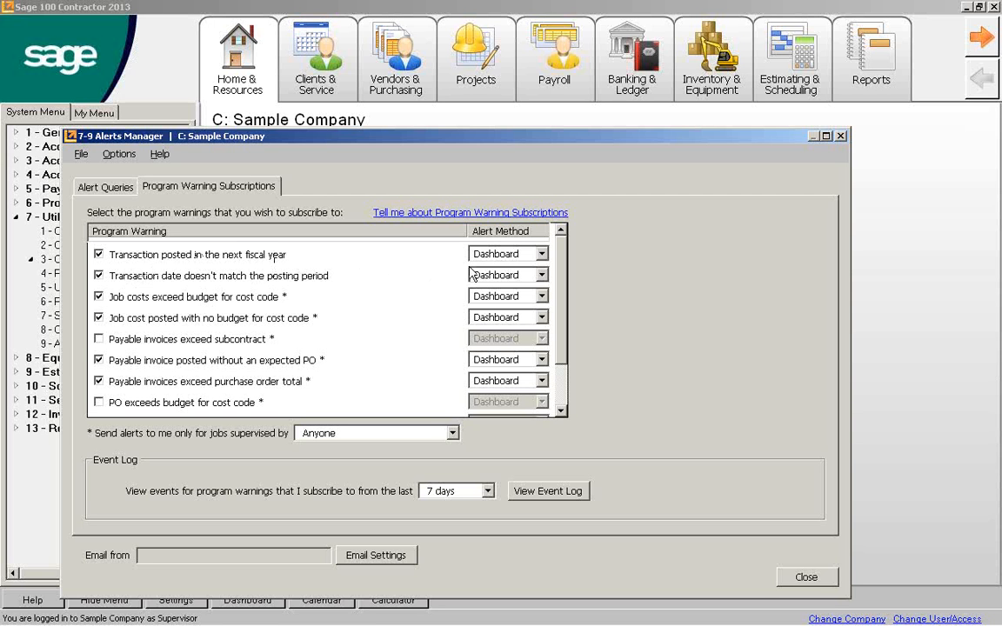
Check the alert methods offered for the "Transaction posted in the next fiscal year" warning, keep Dashboard and close the Alerts Manager
left_click(526, 255)
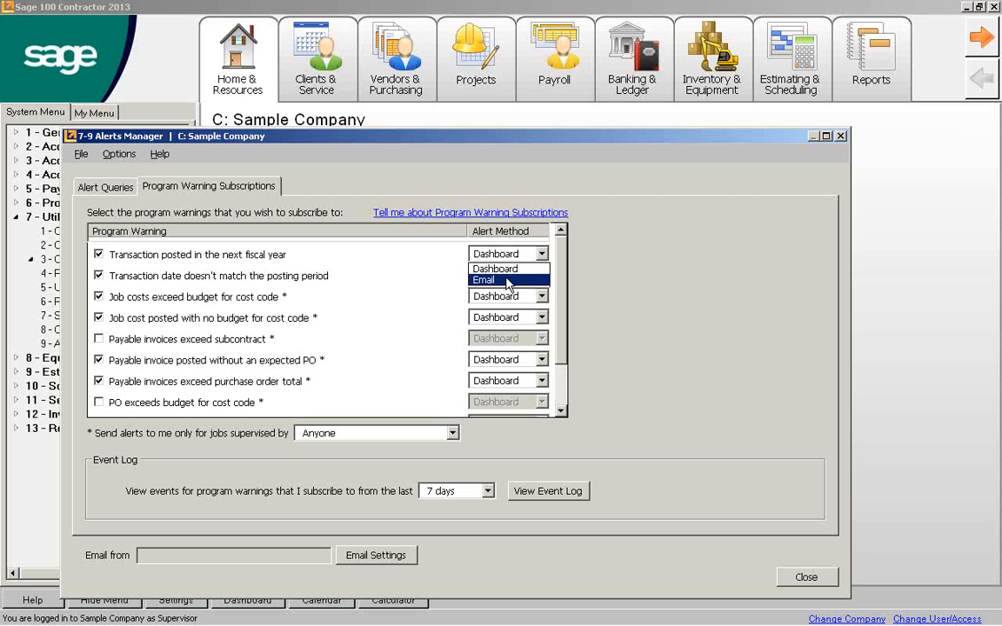
left_click(507, 268)
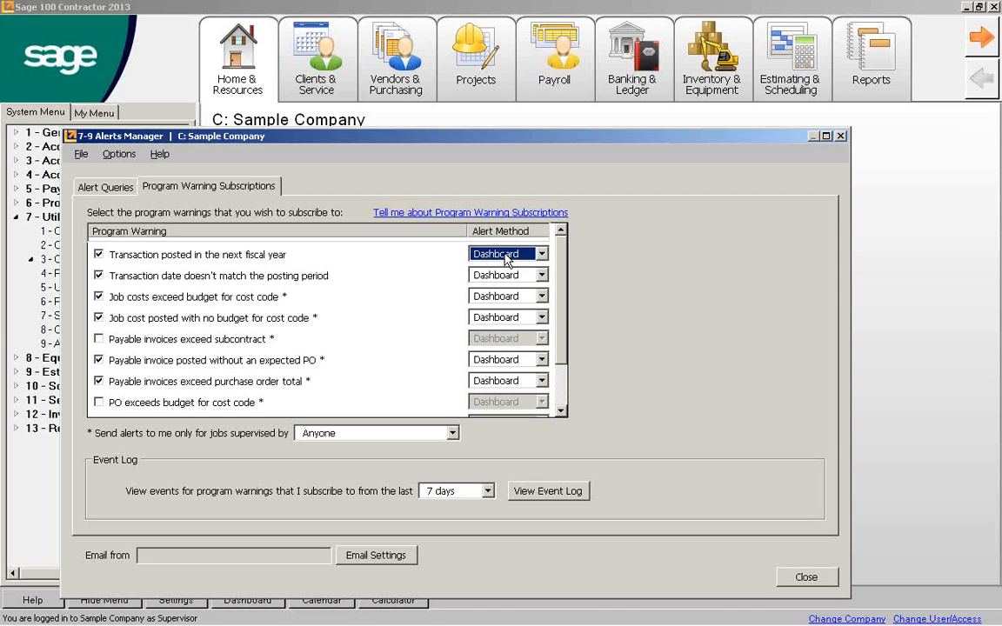
left_click(507, 256)
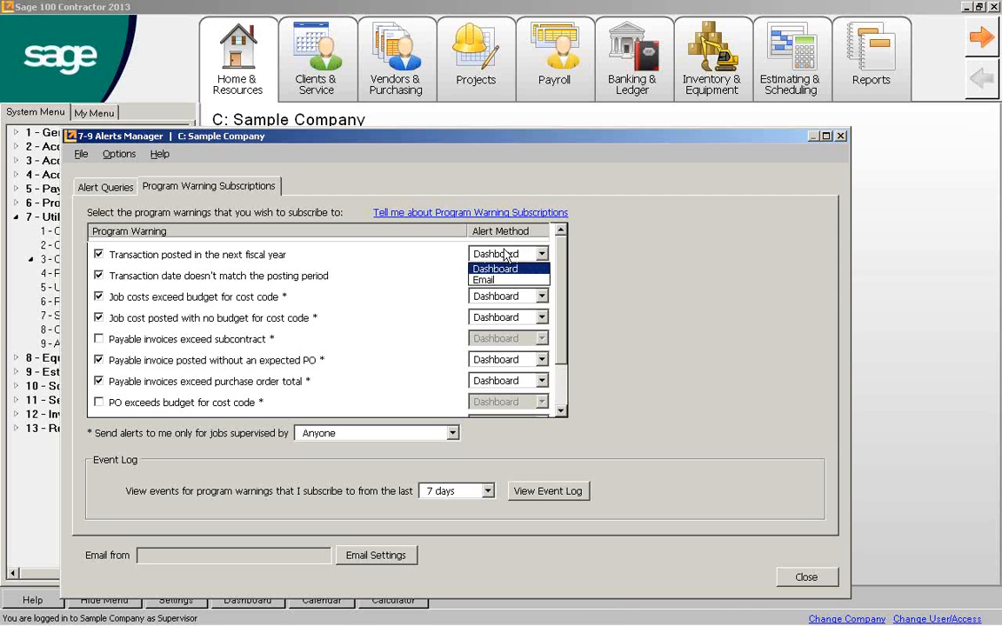
left_click(507, 256)
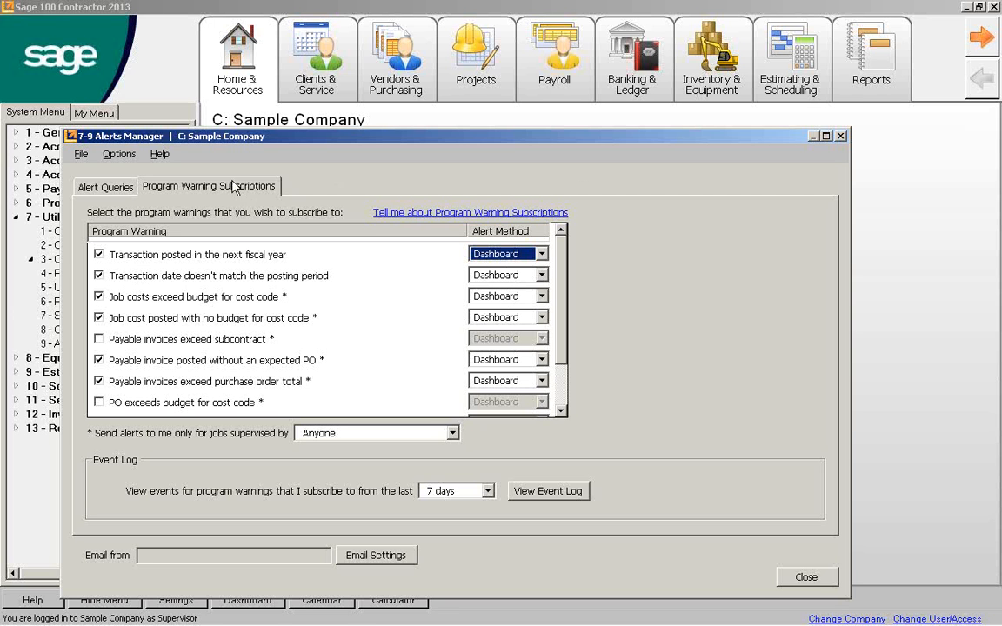
left_click(839, 136)
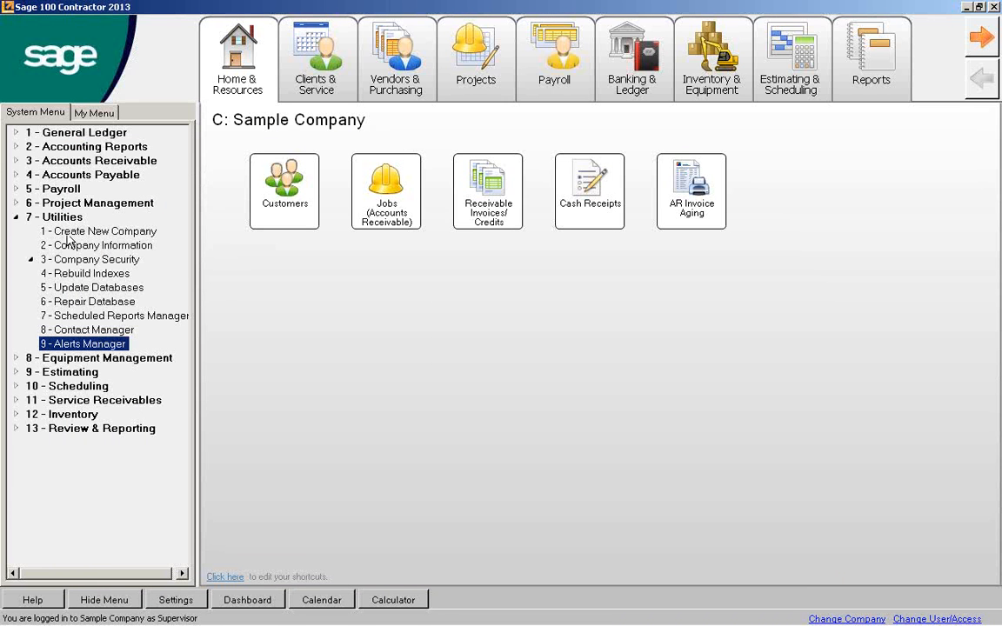
Collapse Utilities, open 6-2 Budgets under Project Management and minimize its window
left_click(14, 217)
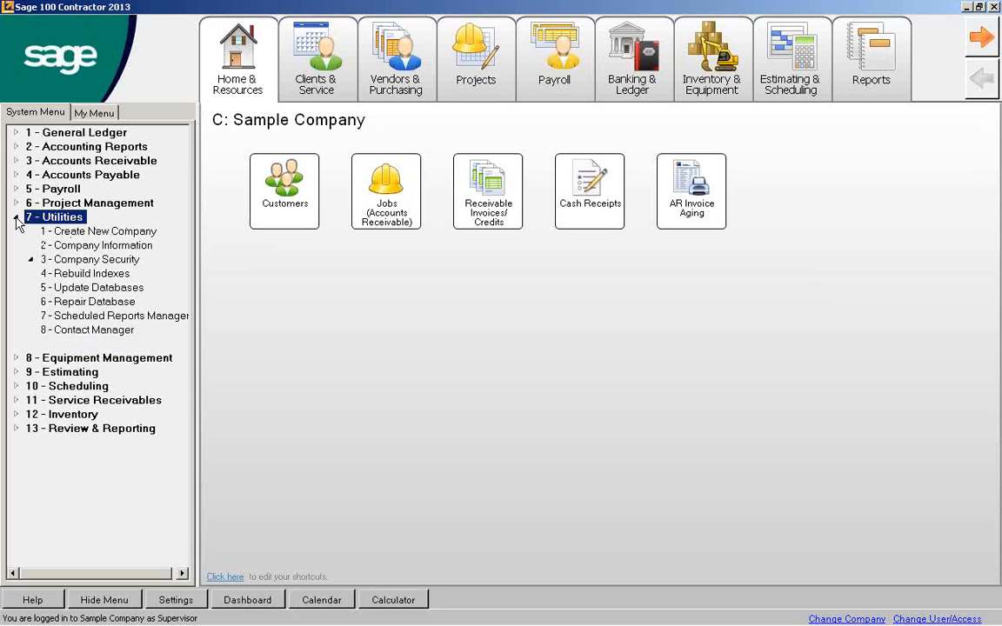
left_click(16, 204)
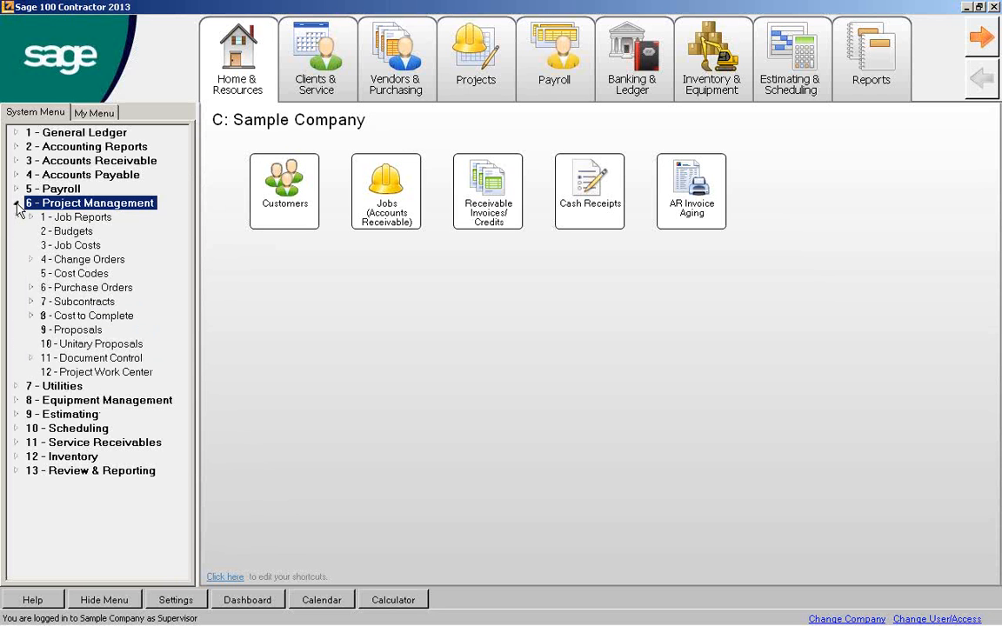
double_click(61, 231)
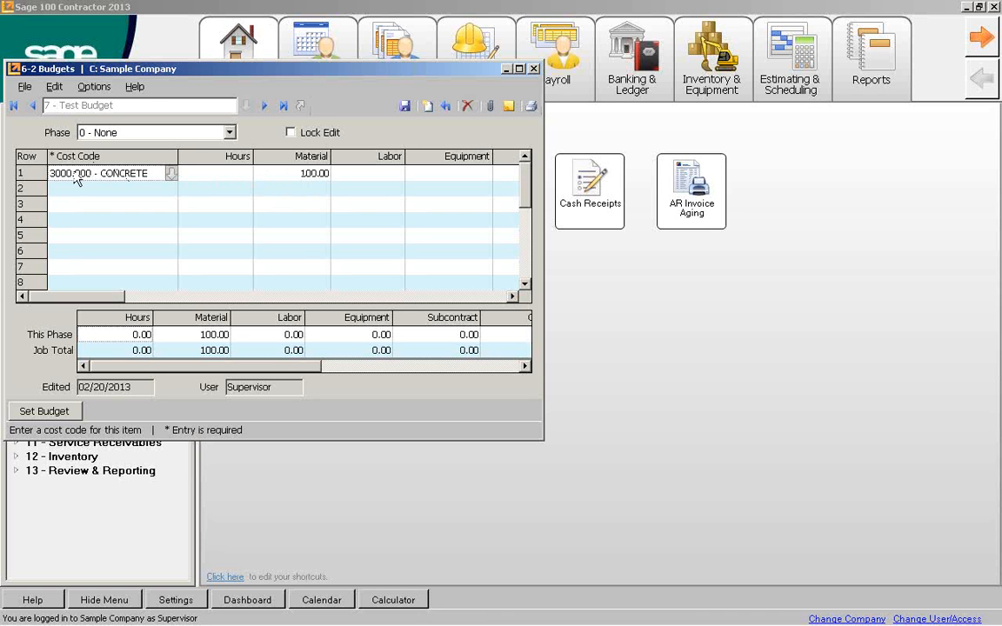
left_click(506, 69)
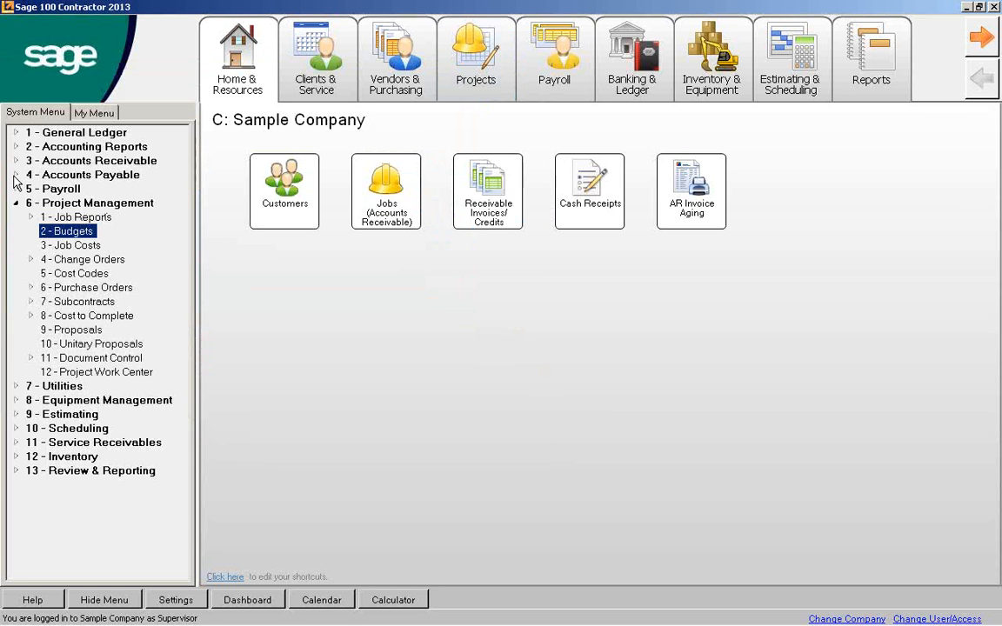
Open 4-2 Payable Invoices/Credits under Accounts Payable and show the last invoice record
left_click(39, 175)
left_click(83, 203)
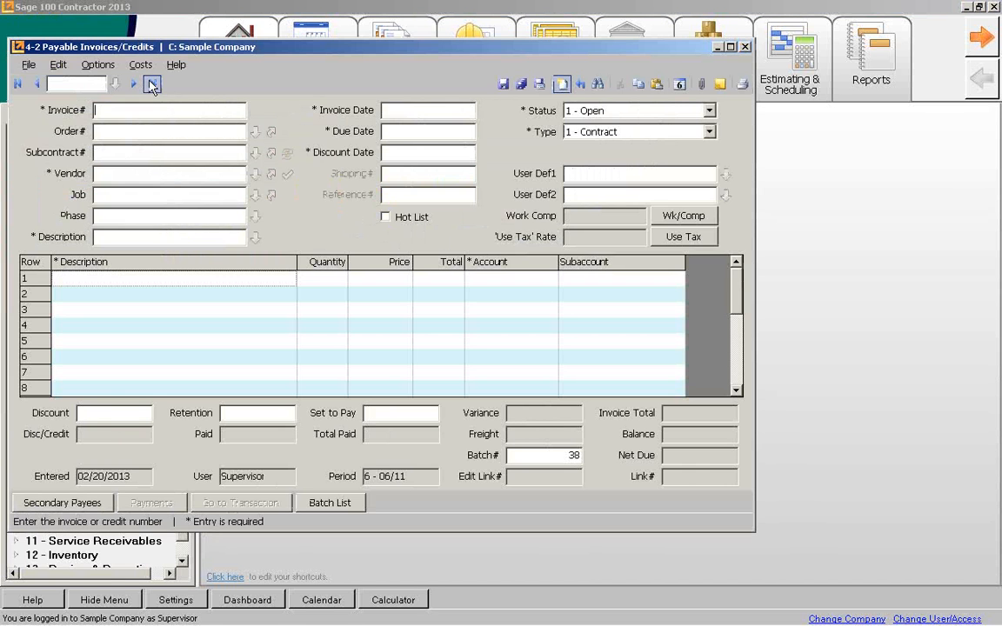
left_click(152, 84)
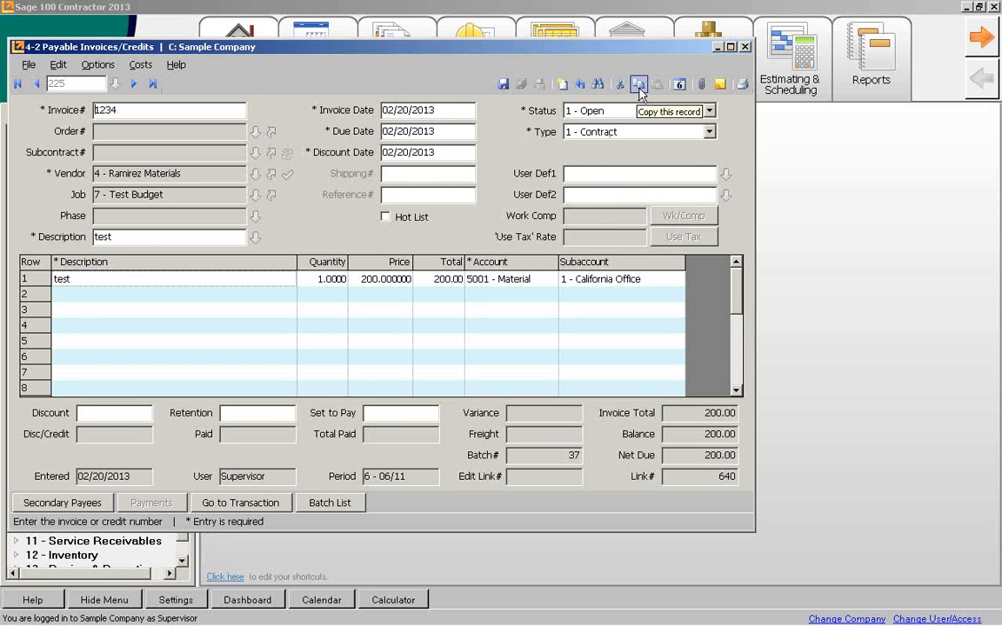
Void the copied test invoice for job 7 - Test Budget and paste the copy into a new record
left_click(563, 83)
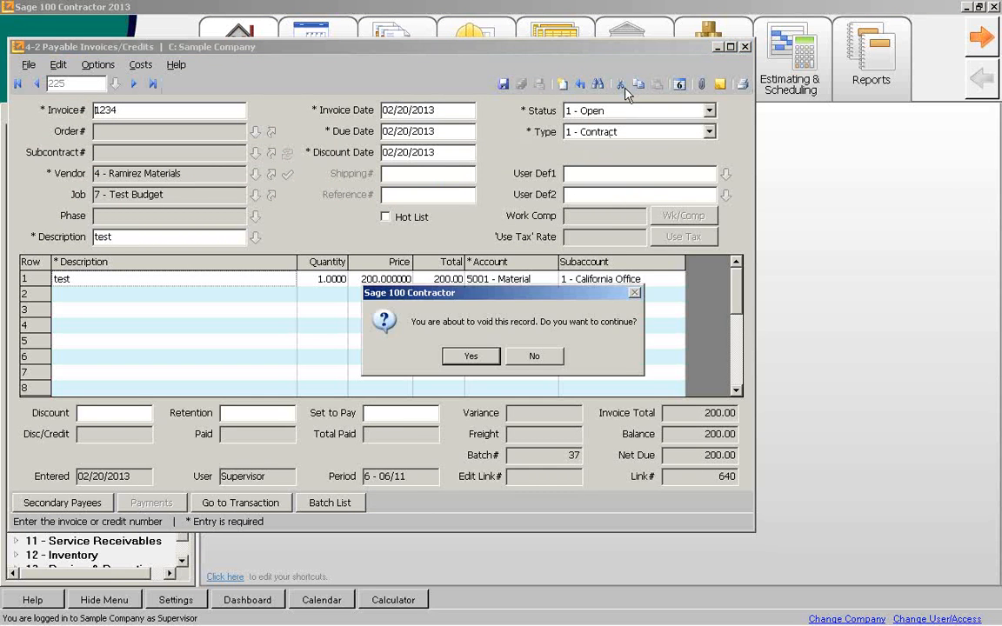
left_click(474, 356)
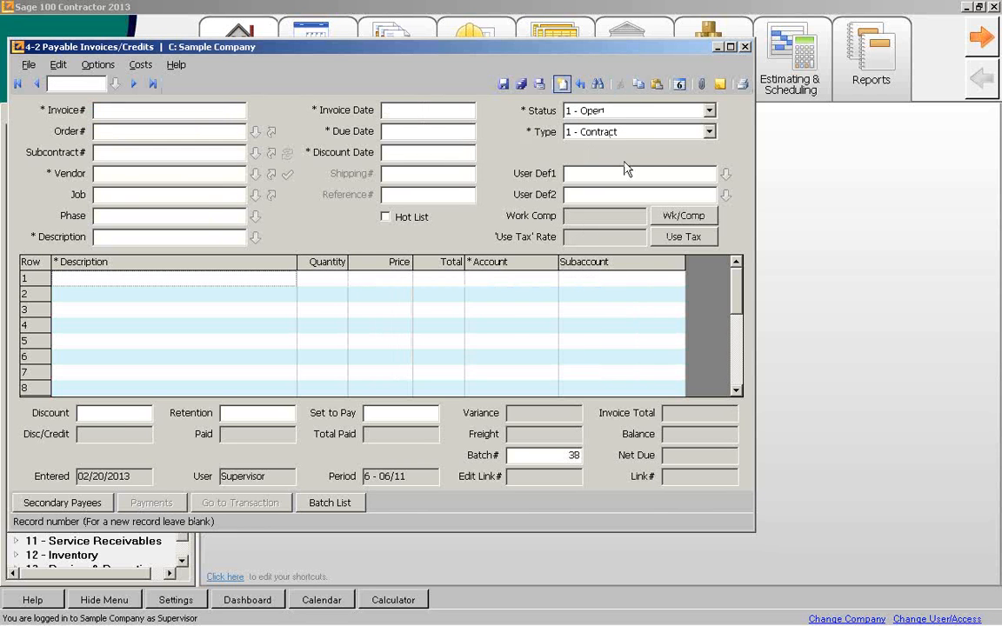
left_click(656, 84)
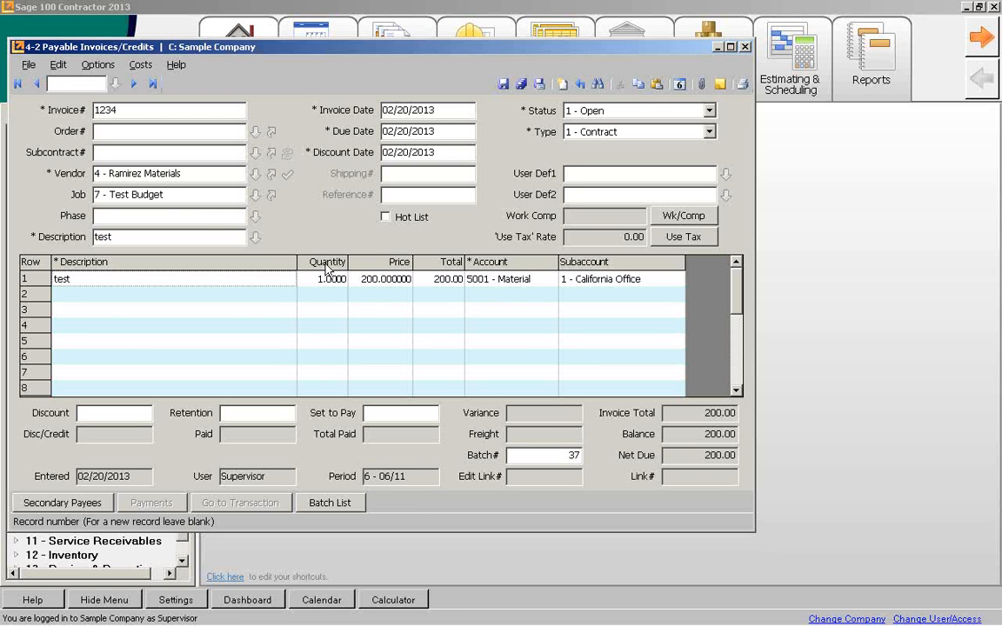
Open the job costs for the pasted invoice, then widen and reposition the window to show more columns
left_click(140, 64)
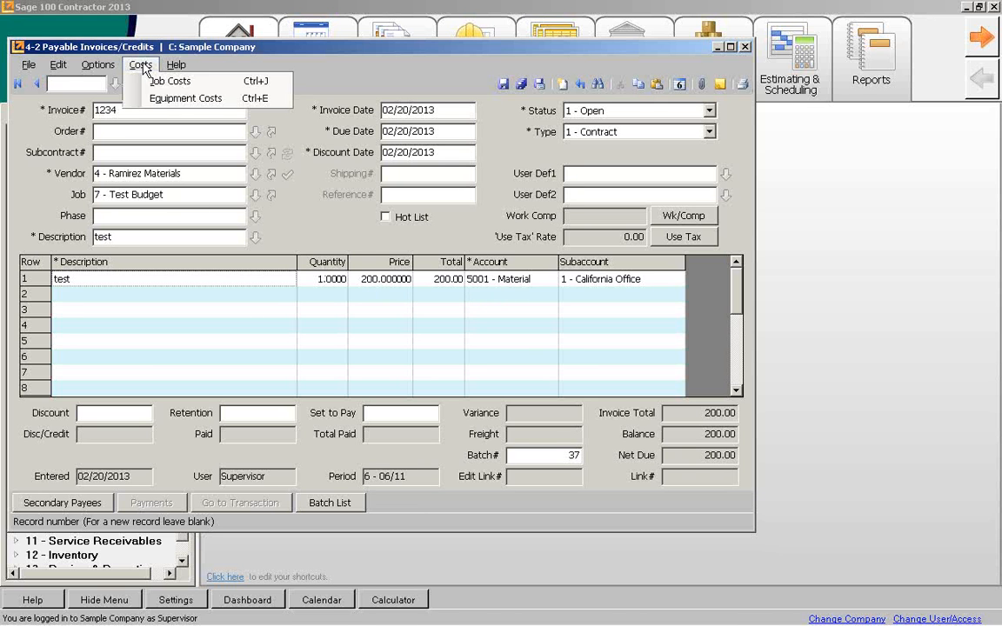
left_click(152, 83)
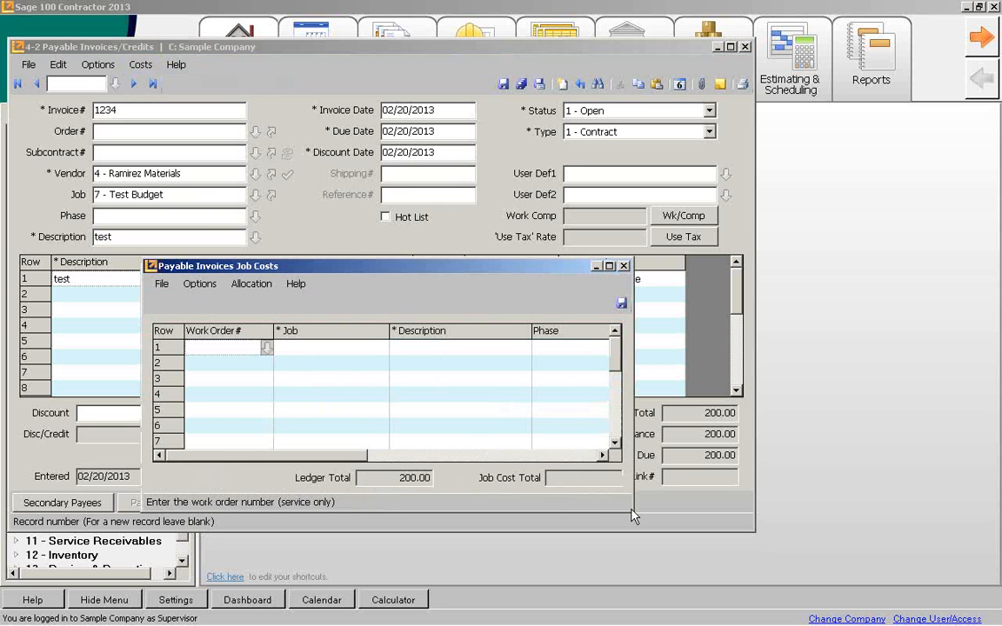
left_click_drag(630, 513, 960, 497)
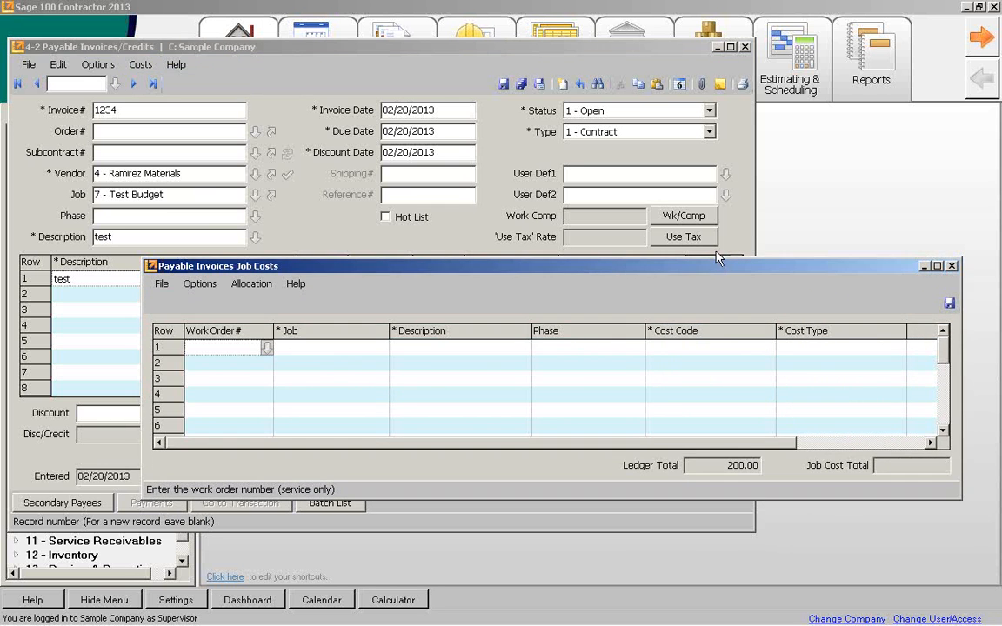
left_click_drag(718, 276, 614, 196)
Check the tolerance types in the over-budget warning settings, keep No tolerance with the Warning message type, and save
left_click(94, 204)
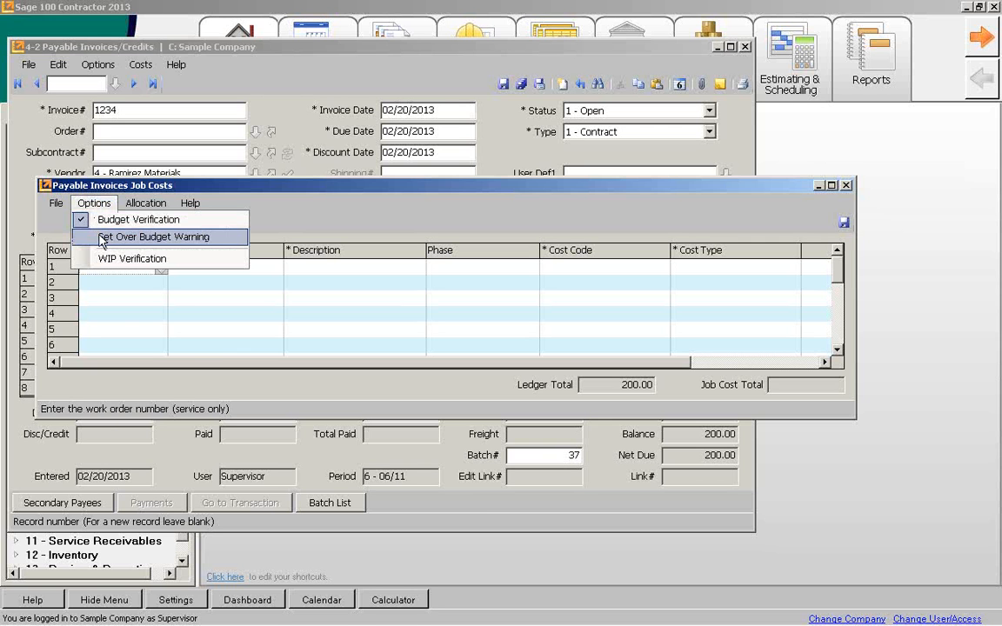
left_click(100, 236)
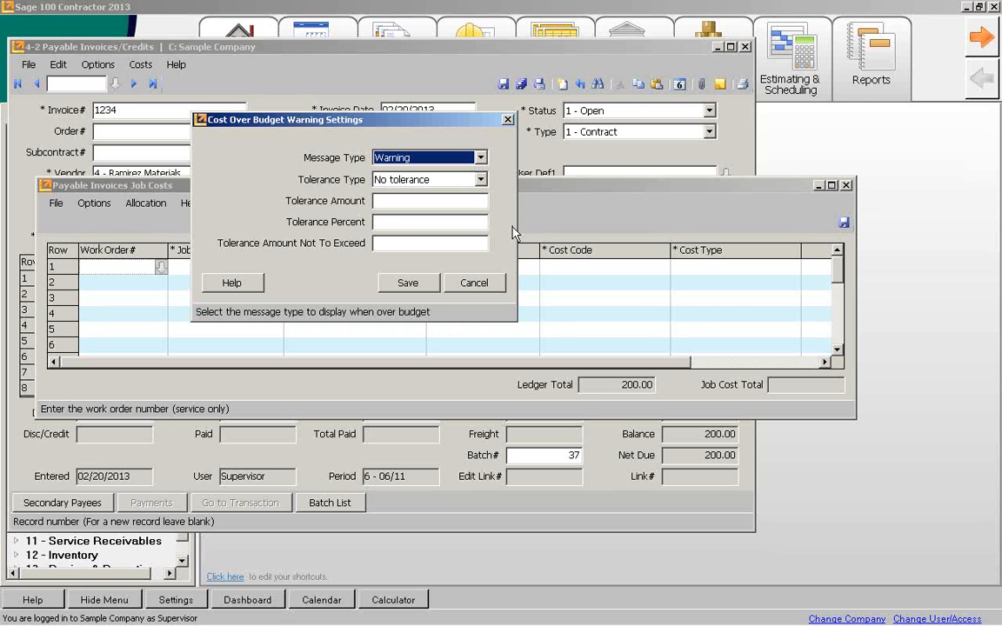
left_click(480, 179)
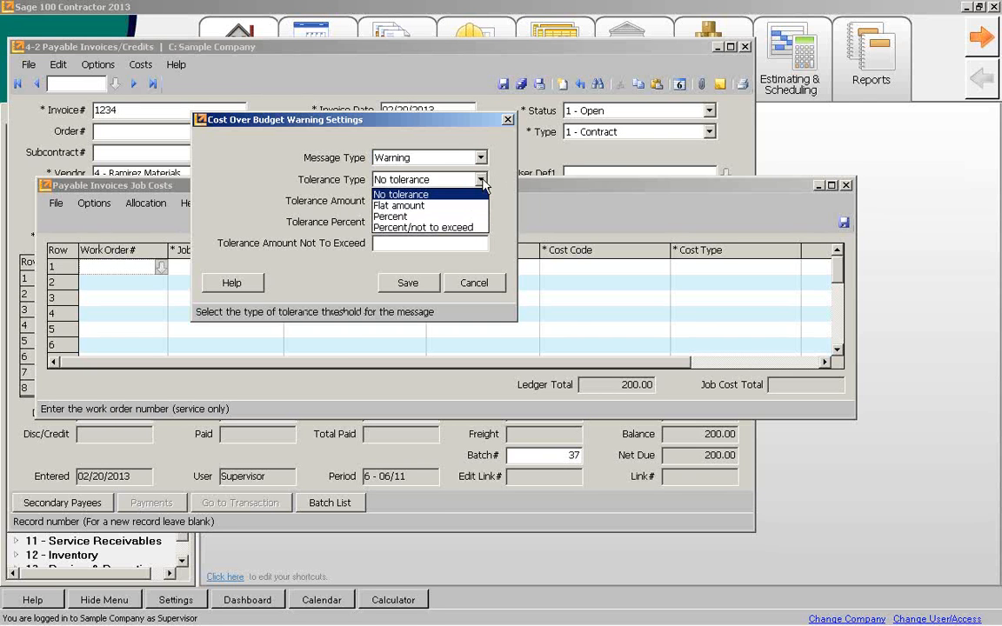
left_click(442, 184)
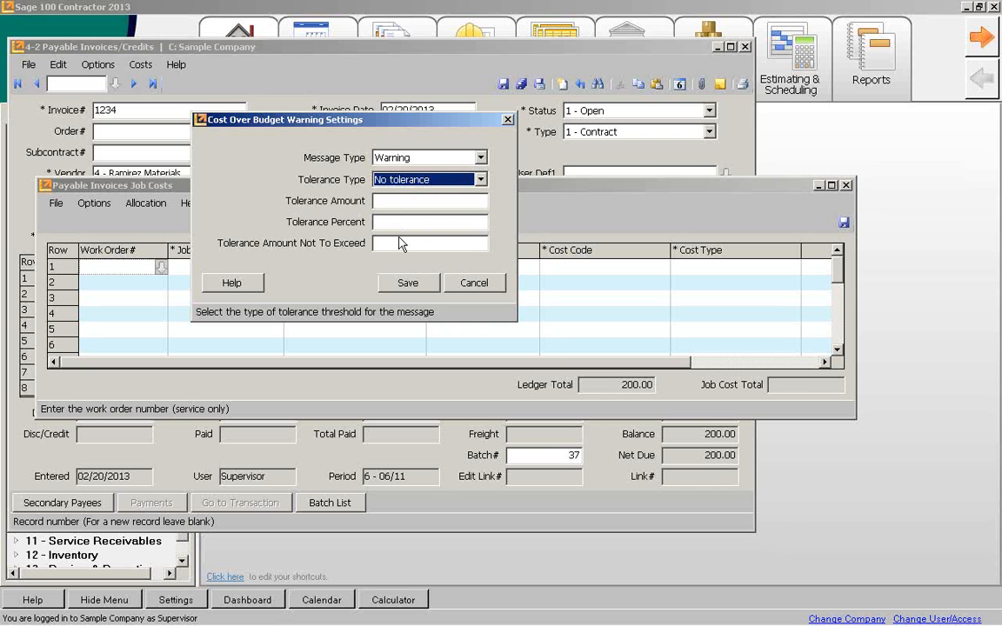
left_click(408, 284)
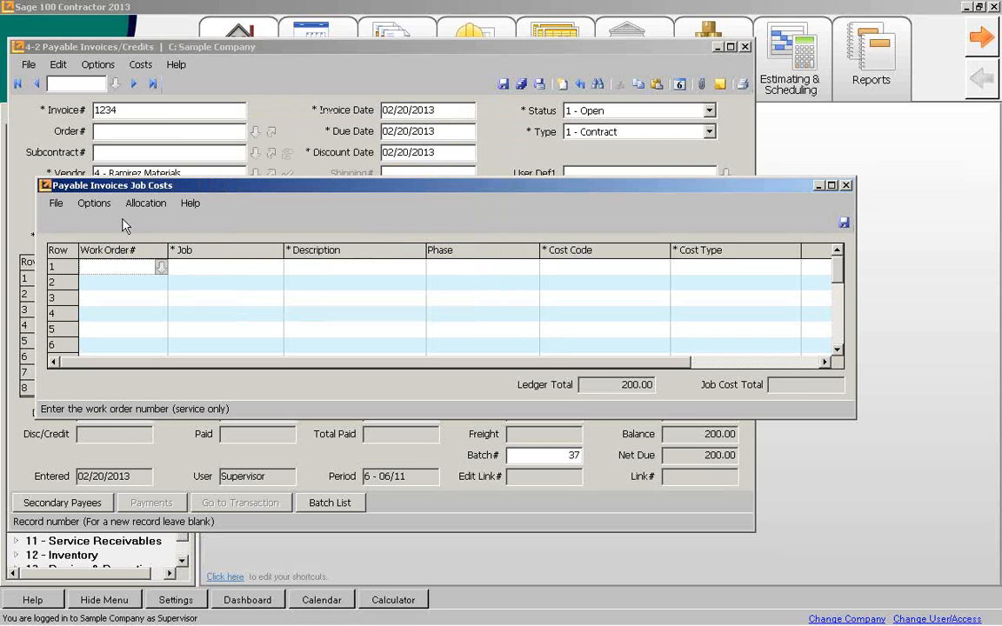
Fill in job cost row 1 with job 7 - Test Budget, description test, cost code 3000.000 - CONCRETE, type Material and amount 200.00
left_click(201, 277)
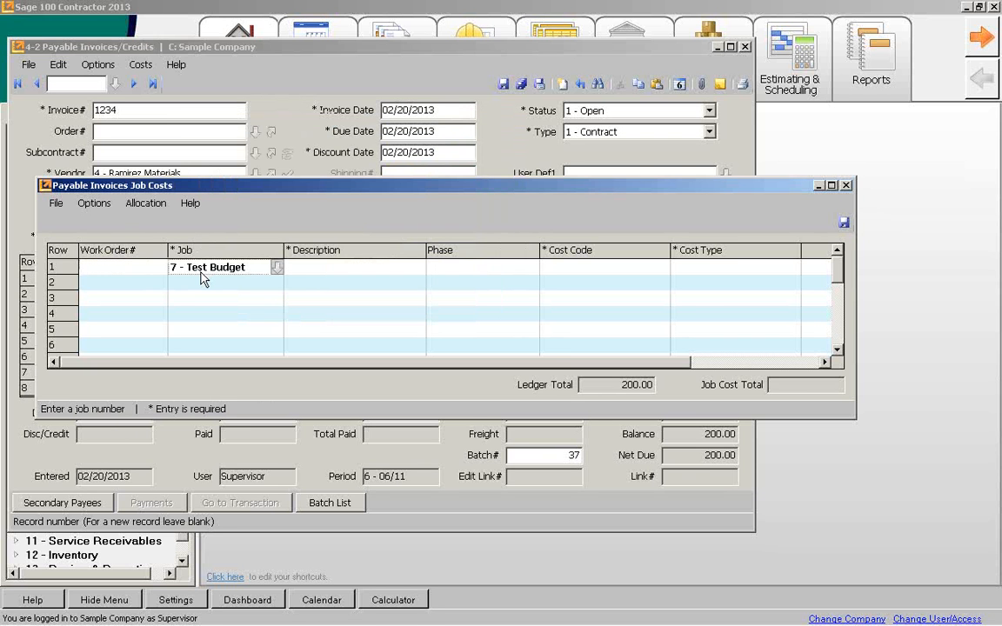
key("Return")
key("Return")
key("Return")
key("Return")
key("Return")
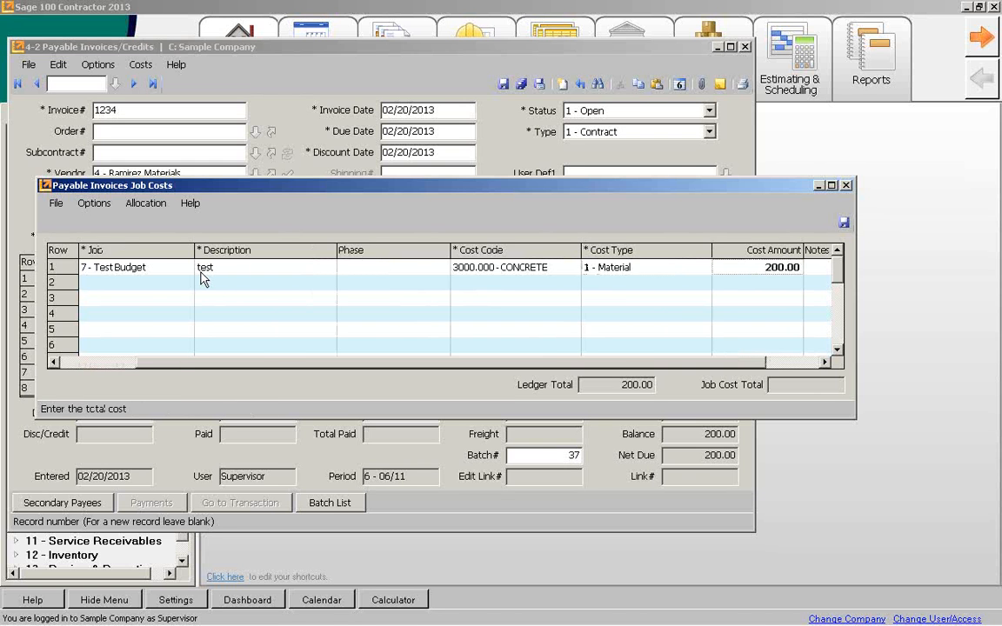
key("Return")
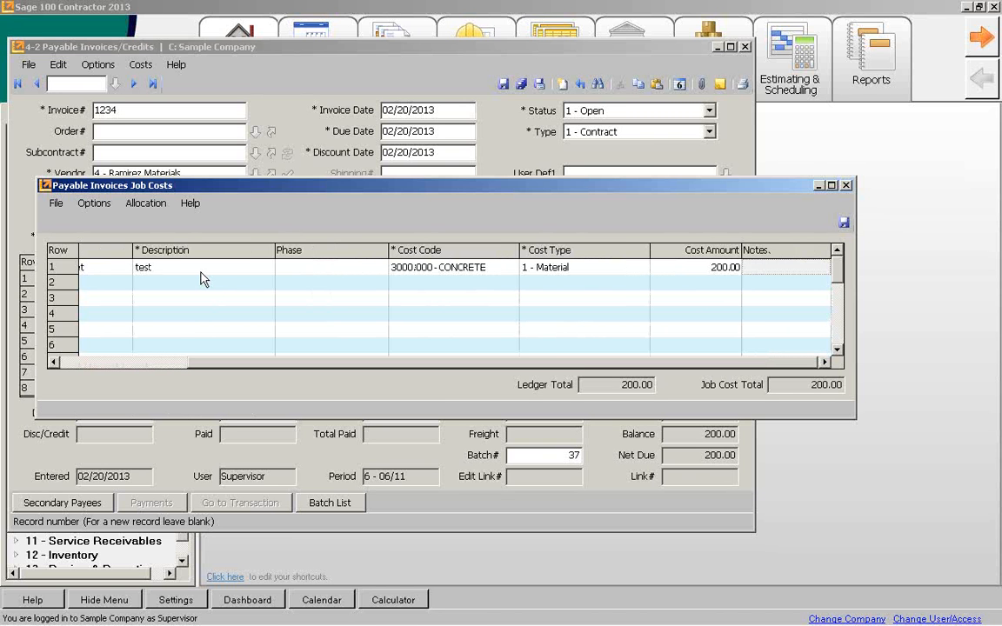
Save the job costs and the invoice, accepting the budget, fiscal-year and posting-period warnings, and close the invoice window
left_click(842, 225)
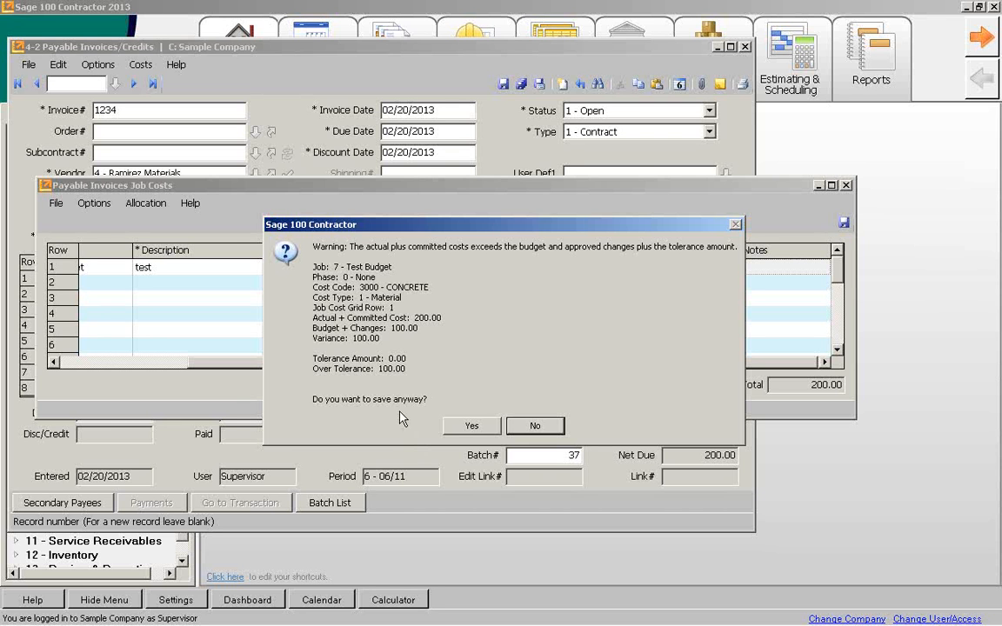
left_click(472, 427)
left_click(472, 427)
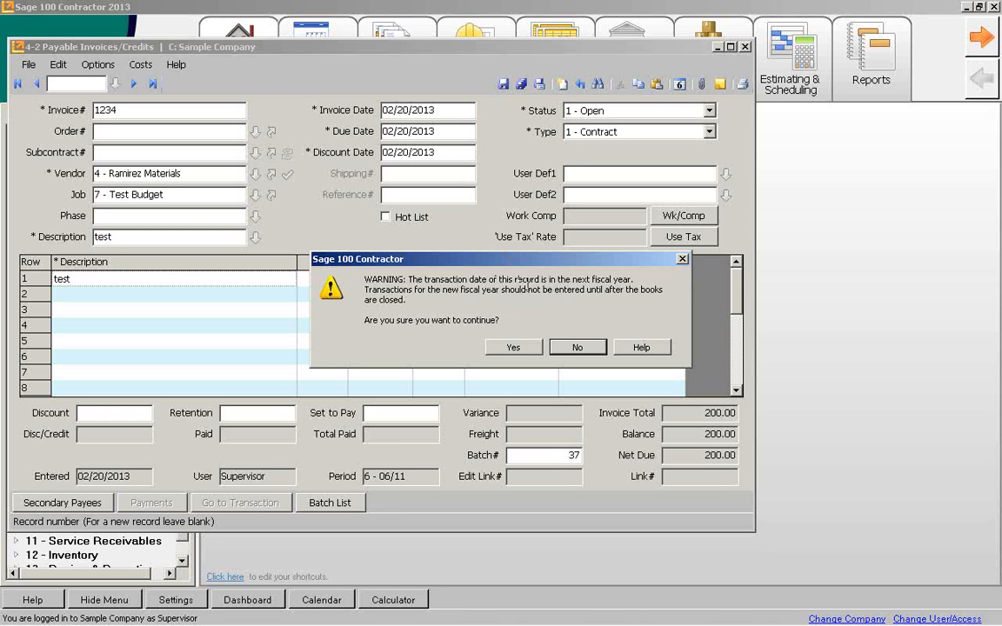
left_click(513, 347)
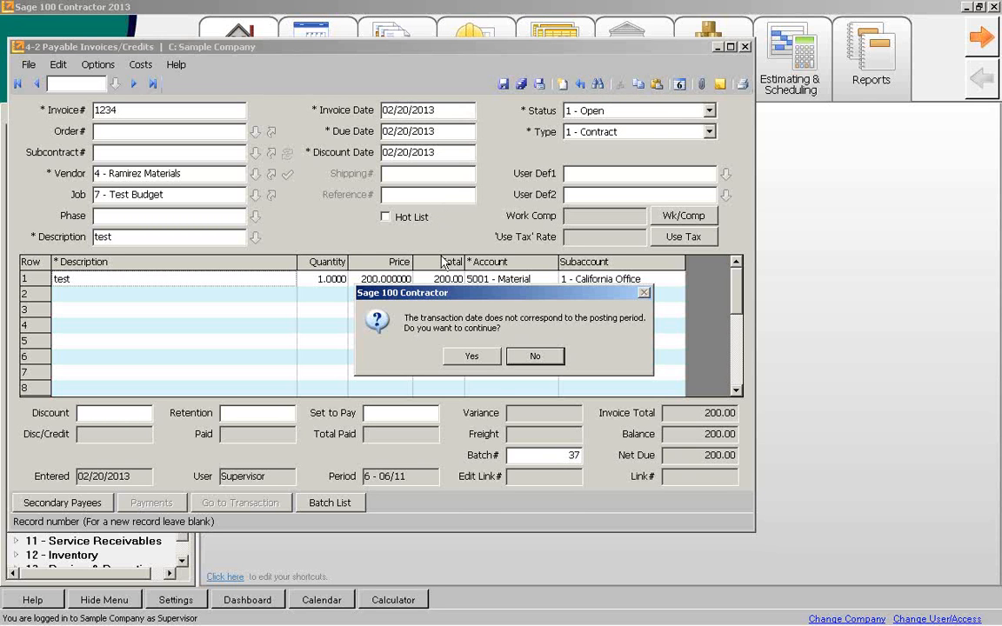
left_click(472, 357)
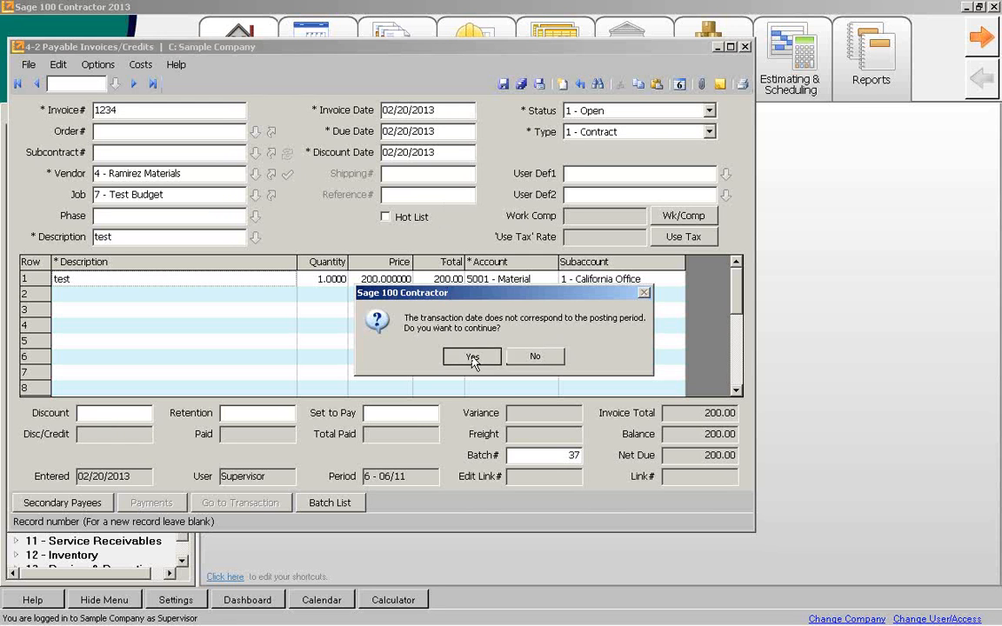
left_click(745, 48)
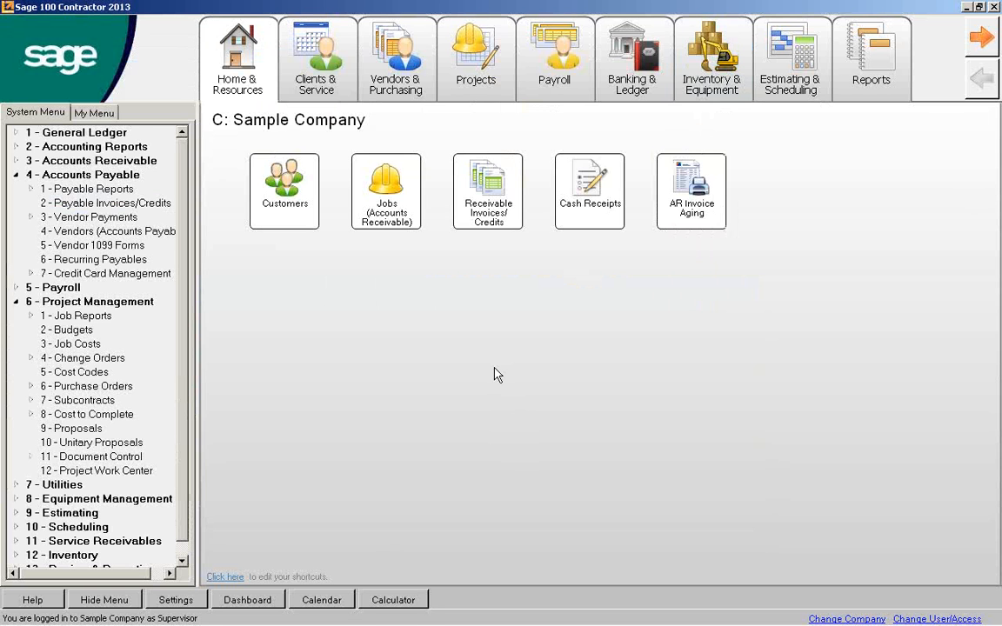
Open the Dashboard, refresh its data and drill into the Unread Alerts
left_click(260, 607)
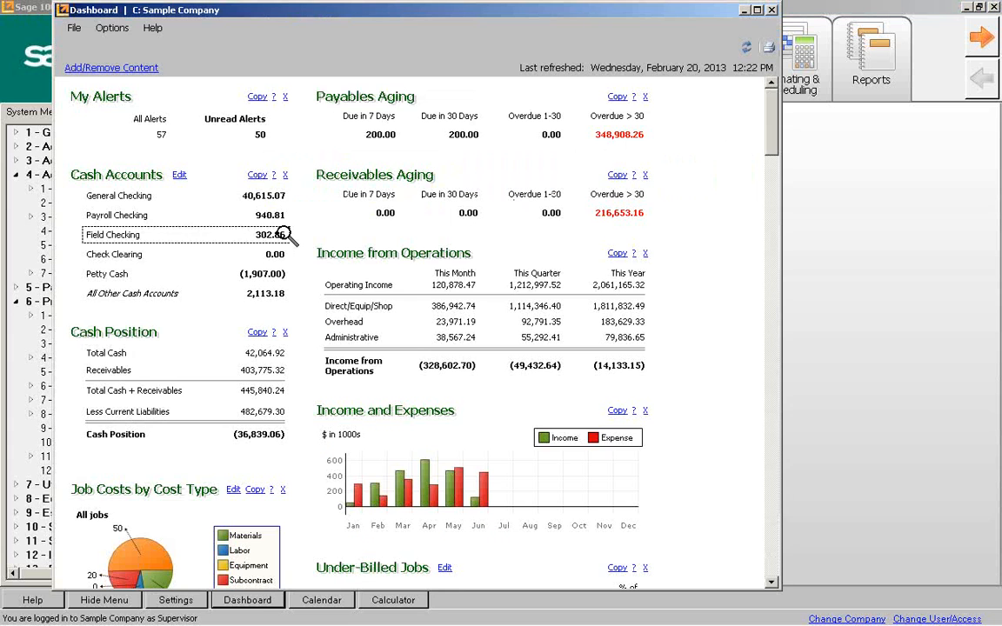
left_click(746, 49)
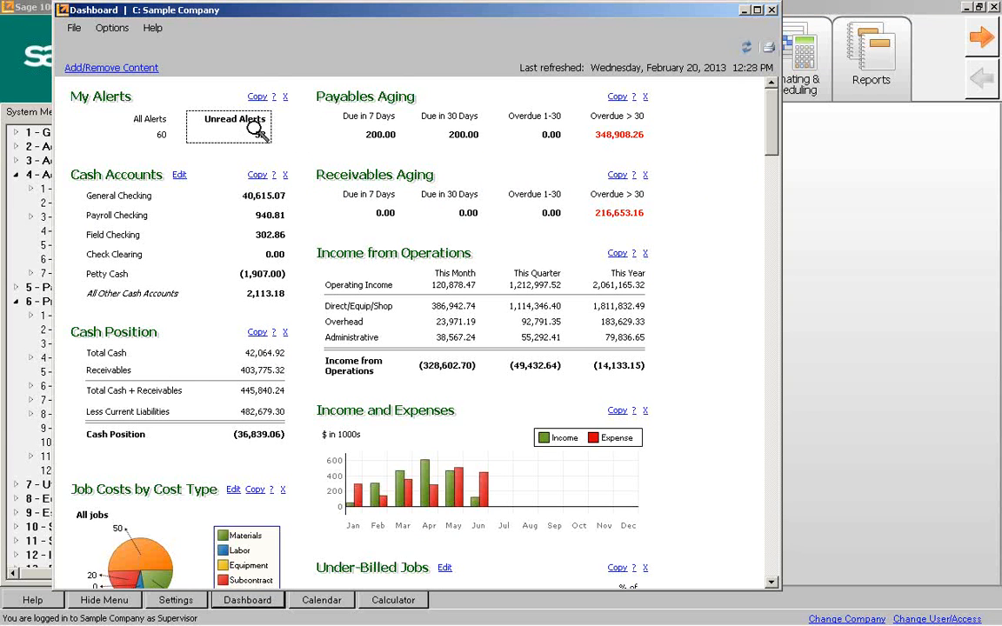
left_click(257, 129)
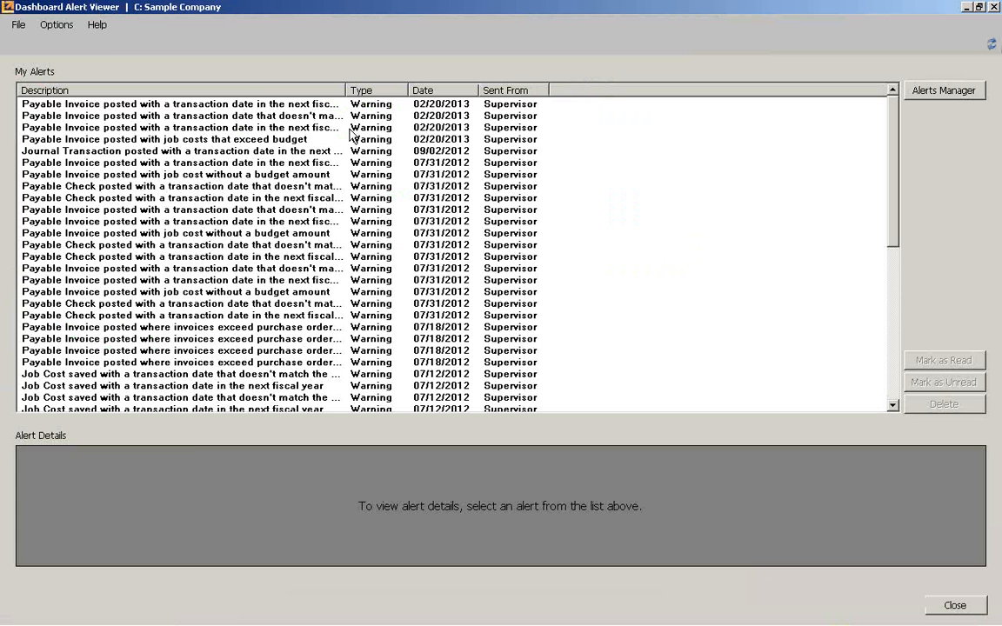
Widen the alert Description column and review the details of the four payable invoice alerts dated 02/20/2013
left_click(165, 106)
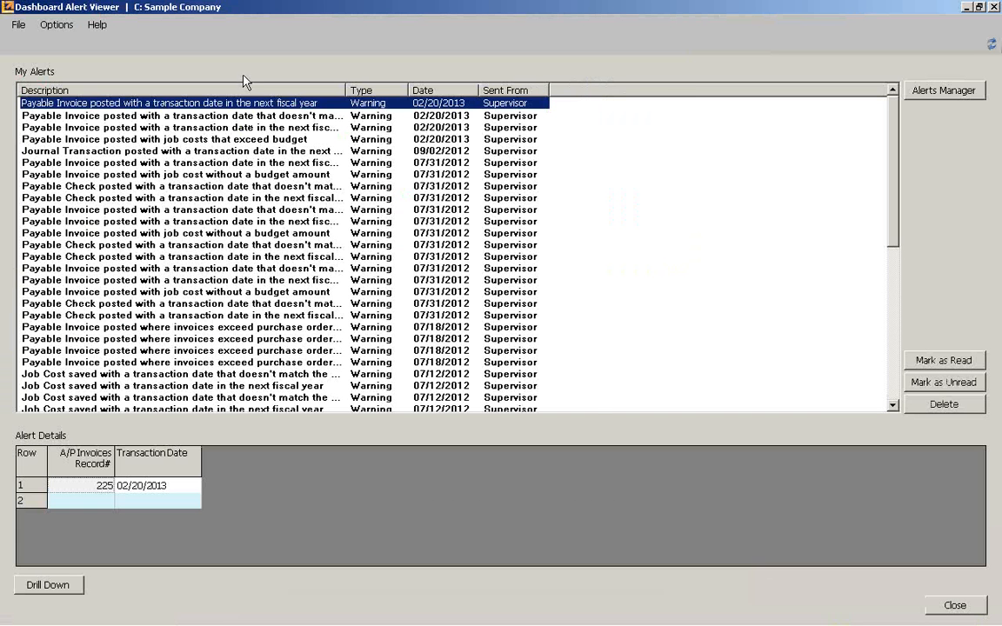
left_click_drag(345, 88, 407, 89)
left_click(128, 115)
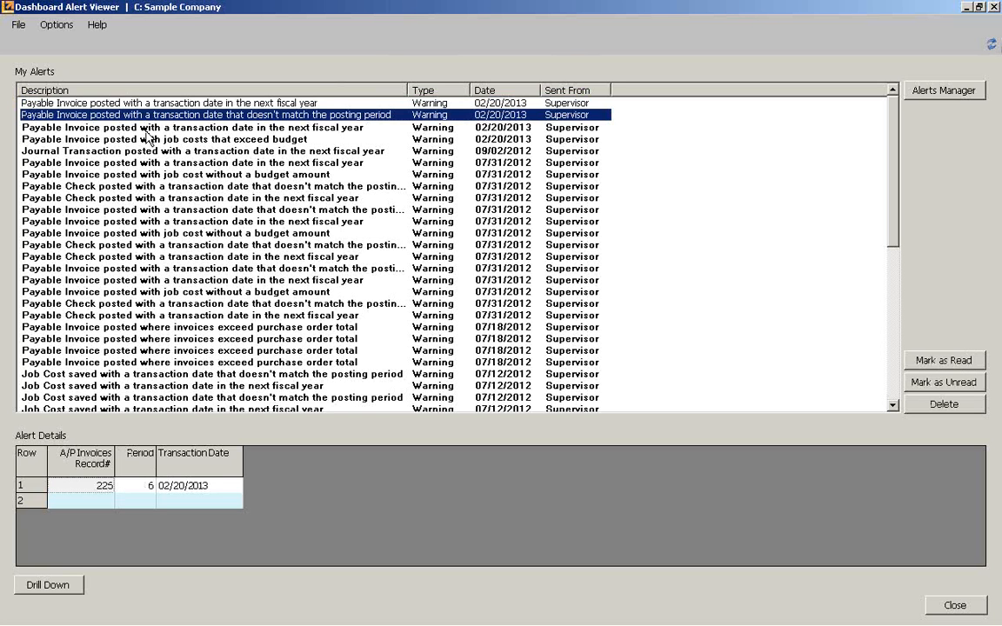
left_click(142, 127)
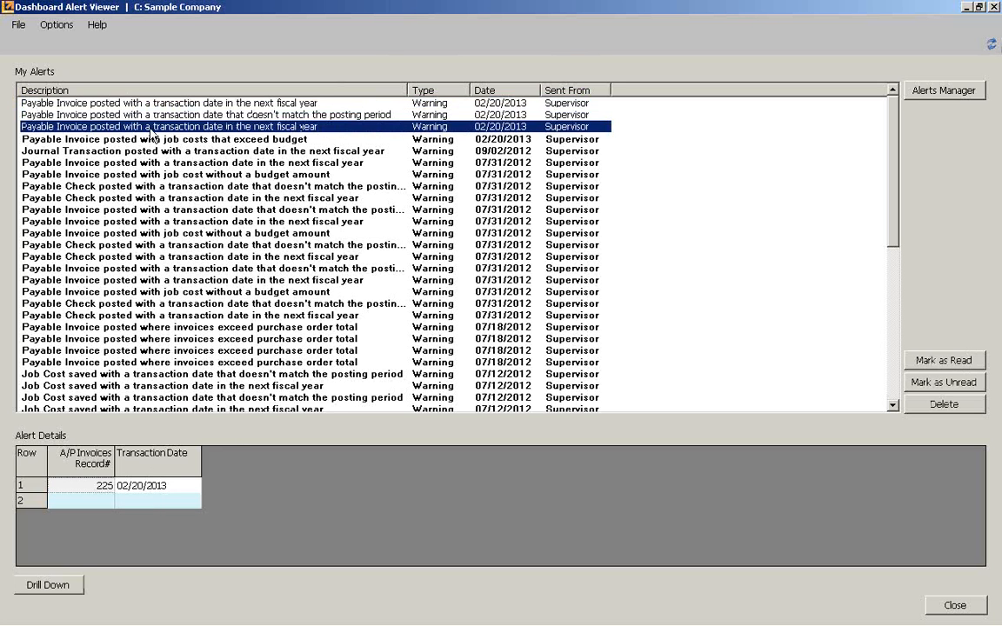
left_click(156, 141)
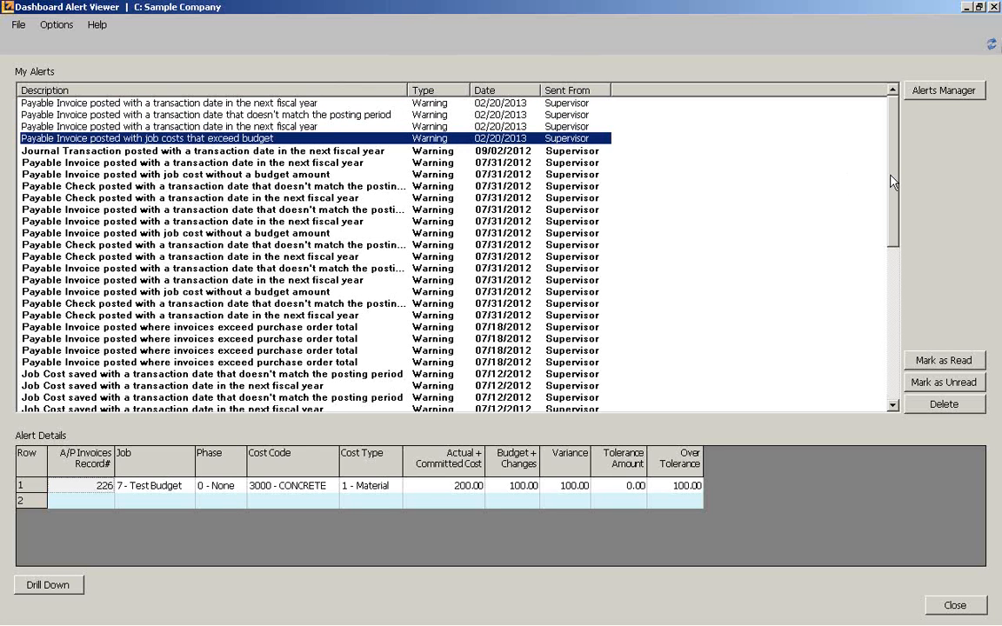
left_click_drag(890, 184, 890, 211)
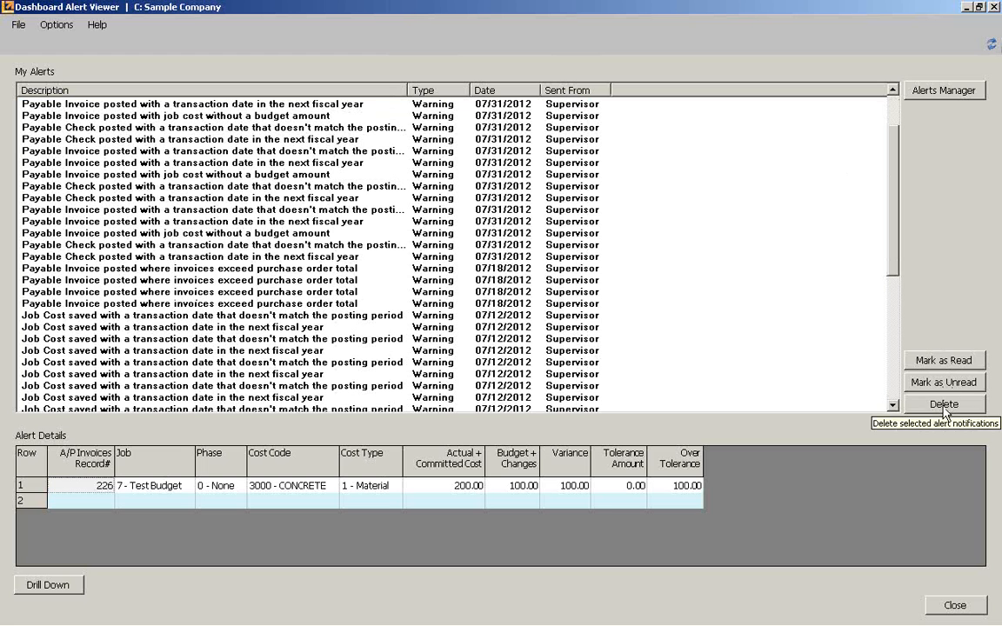
left_click_drag(895, 271, 886, 210)
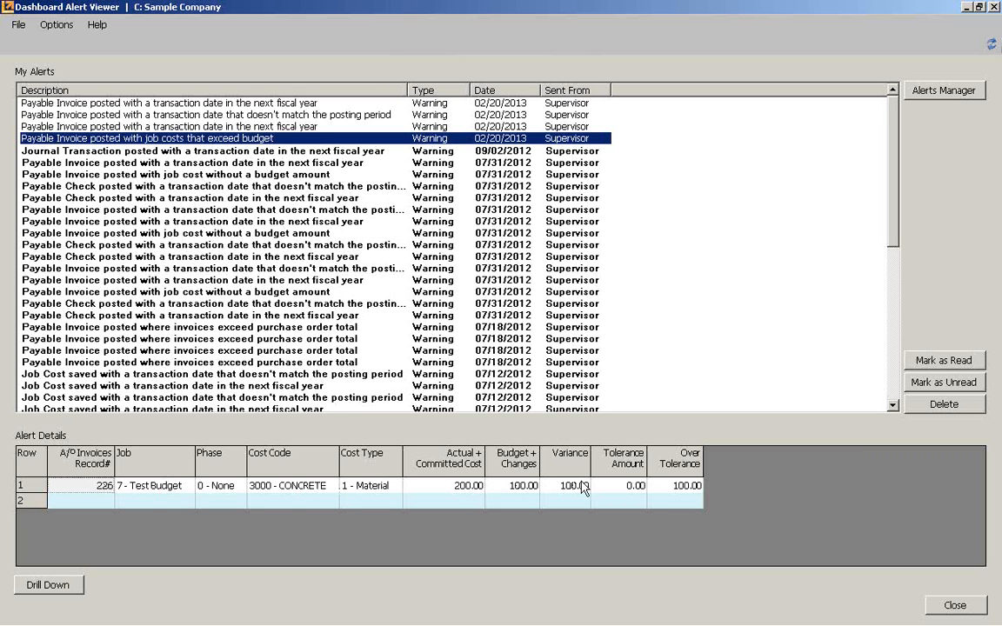
Drill down from the exceeded-budget alert to its payable invoice, view the invoice's job costs and close both windows
double_click(96, 491)
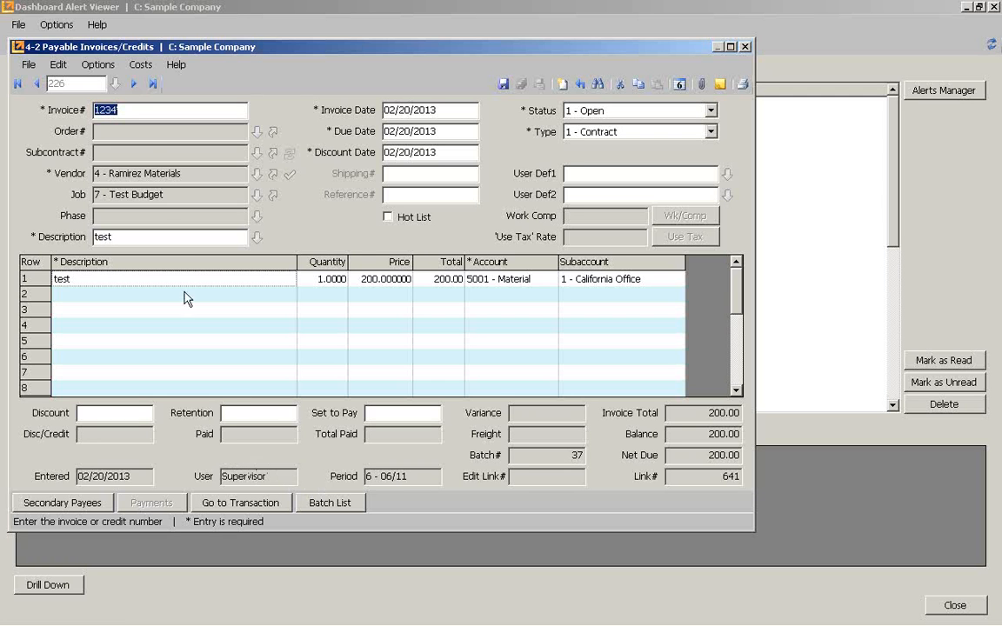
left_click(142, 65)
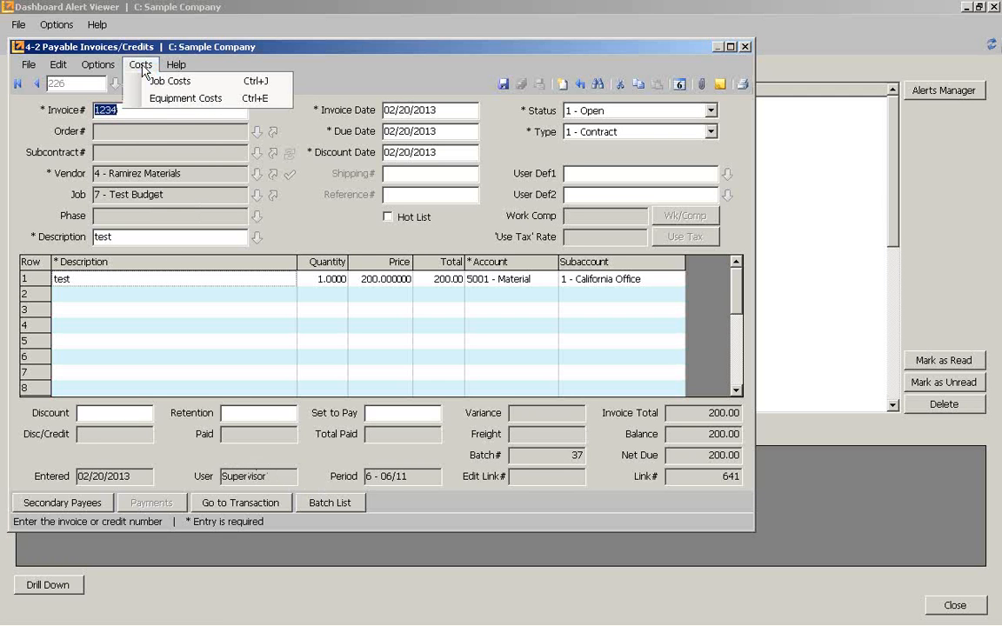
left_click(161, 80)
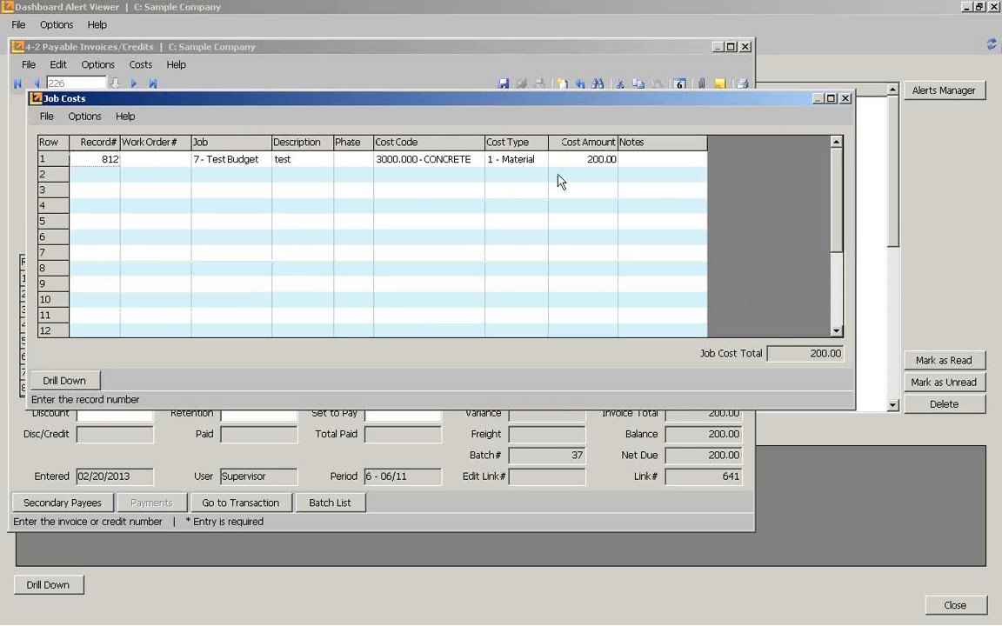
left_click(844, 98)
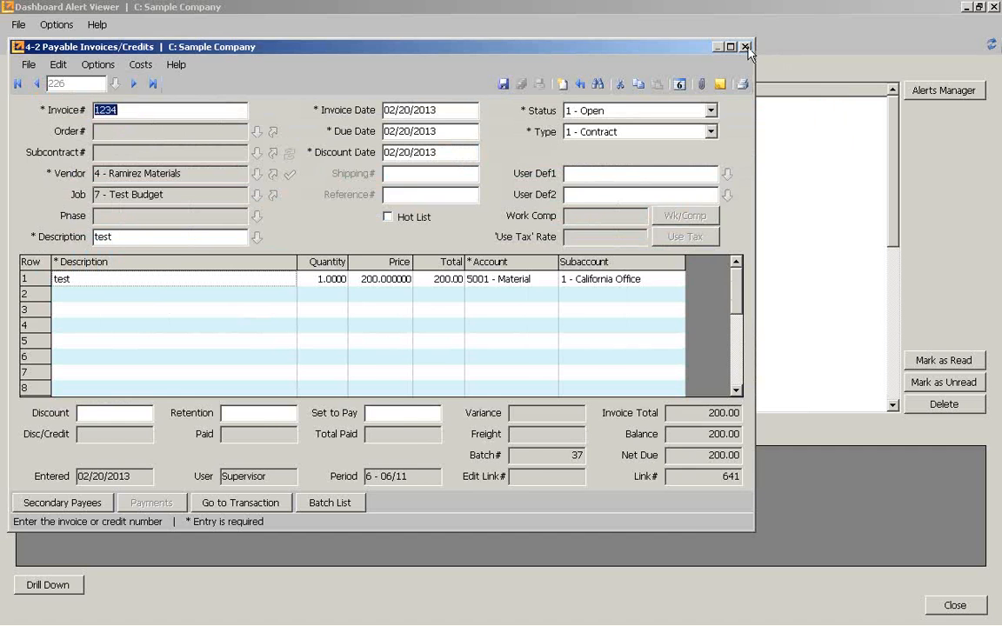
left_click(745, 47)
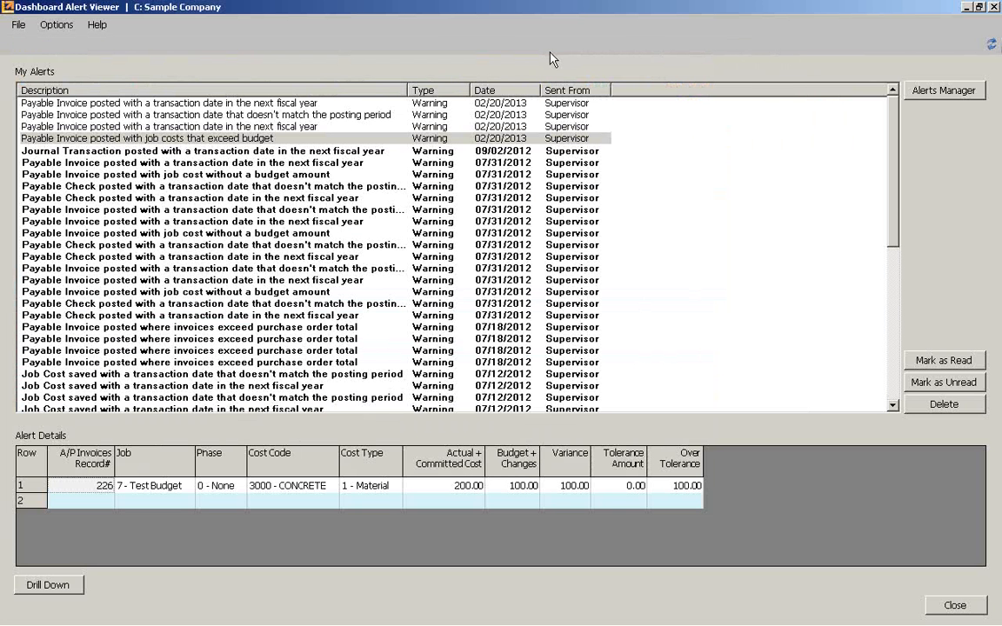
Close the alert viewer and Dashboard, then review the AR balances and Checking less than $5000 queries in the 7-9 Alerts Manager and close it
left_click(994, 8)
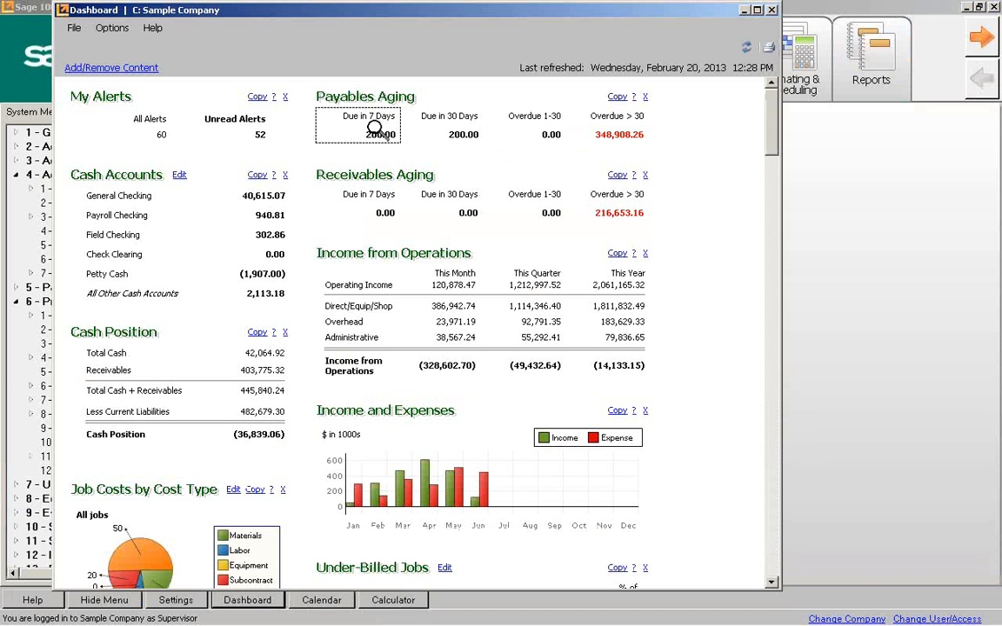
left_click(771, 10)
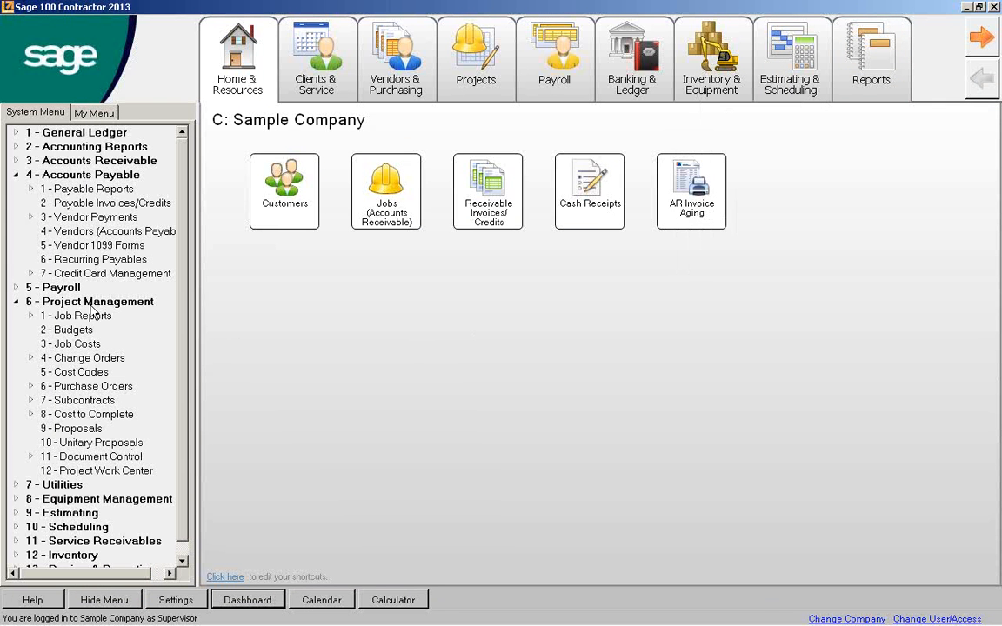
left_click(23, 487)
left_click(87, 556)
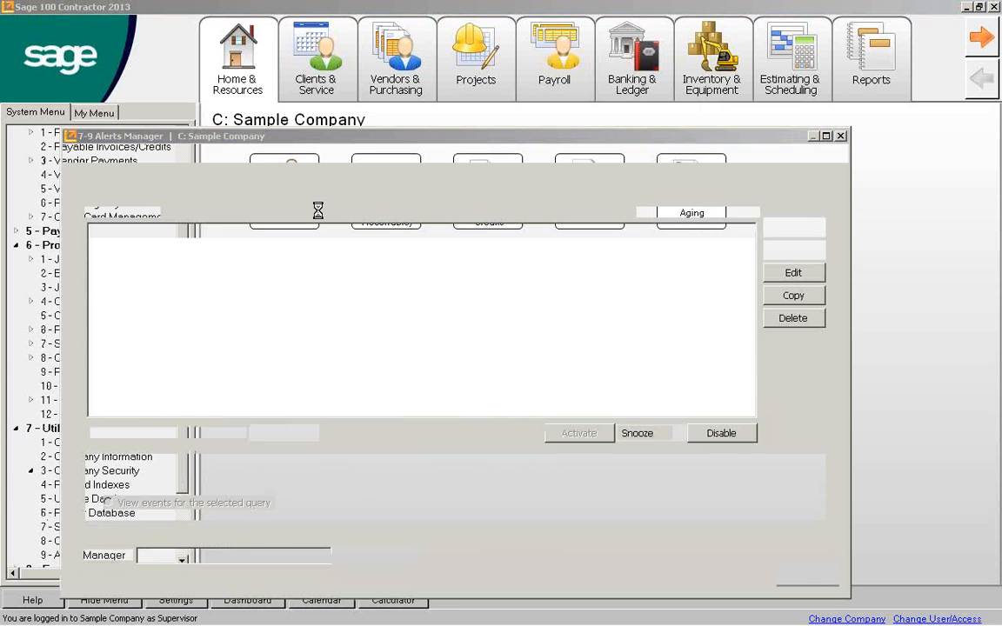
left_click(458, 327)
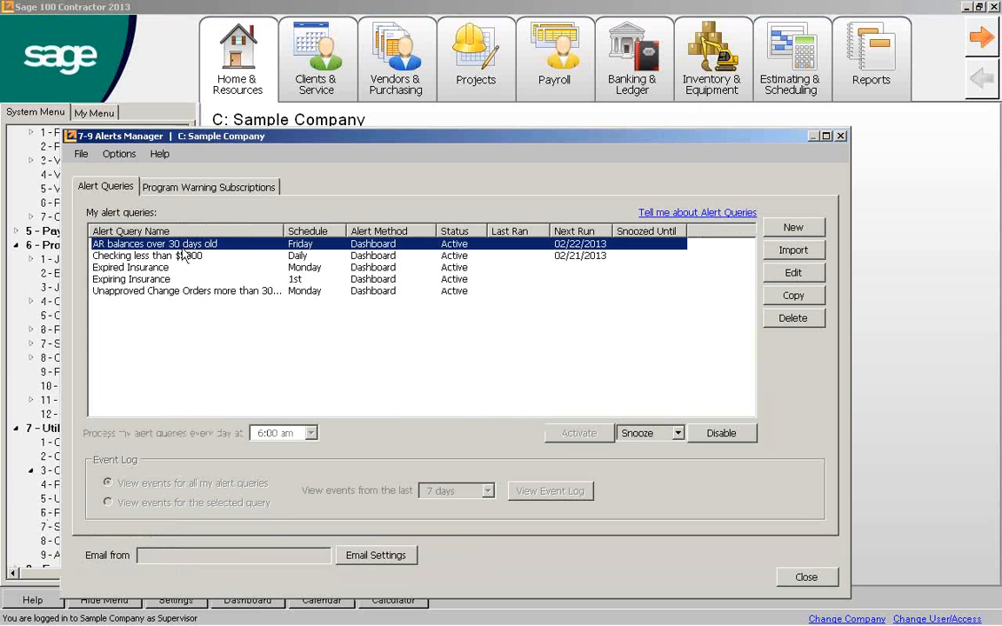
left_click(185, 258)
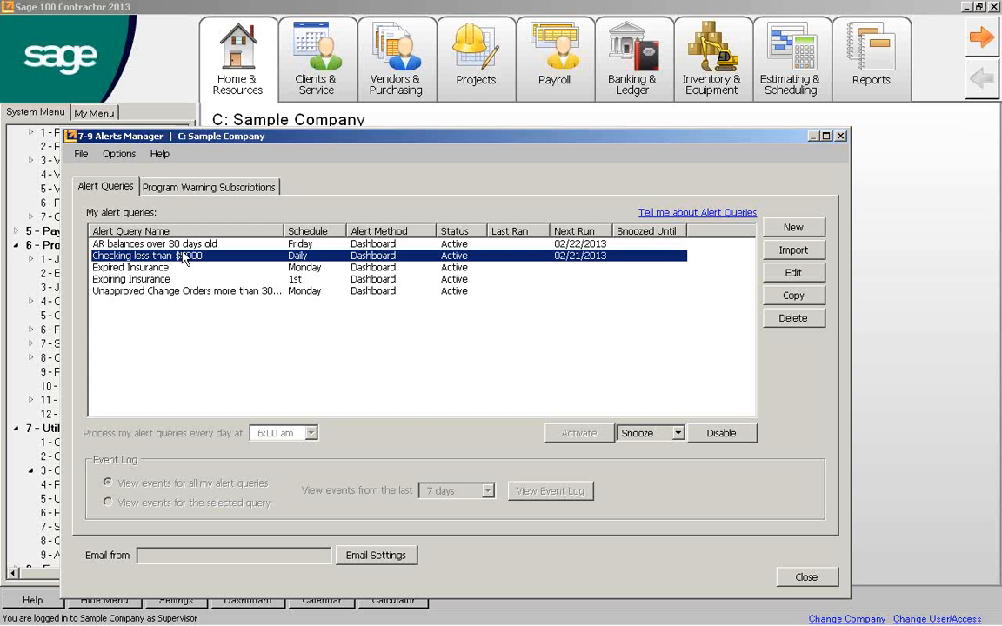
left_click(840, 136)
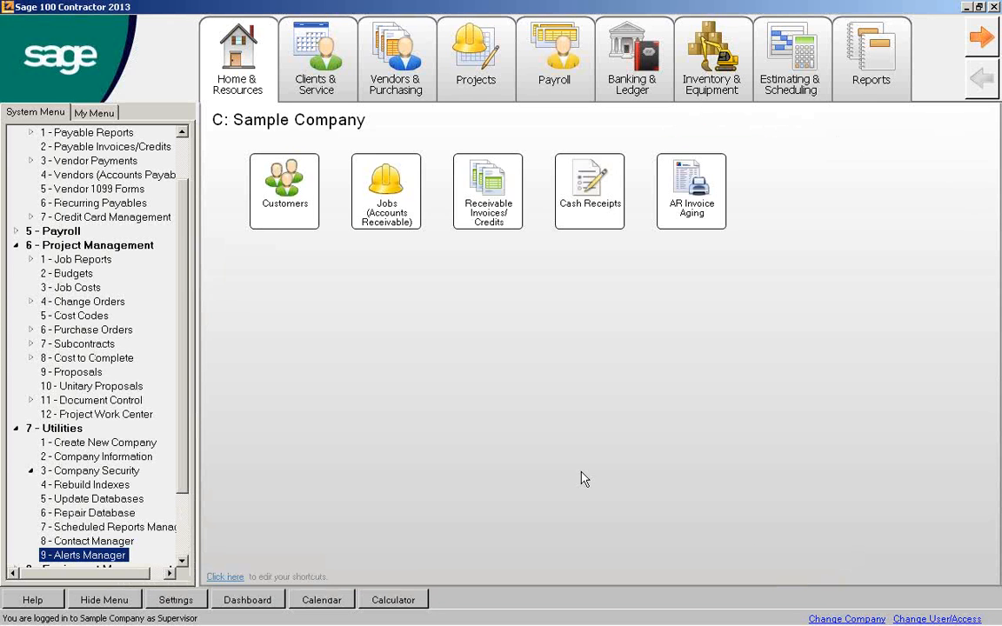
Reopen the Dashboard and review its content from My Alerts down to Dept. Budget vs. Actual Expense, including the available Dashboard options
left_click(252, 600)
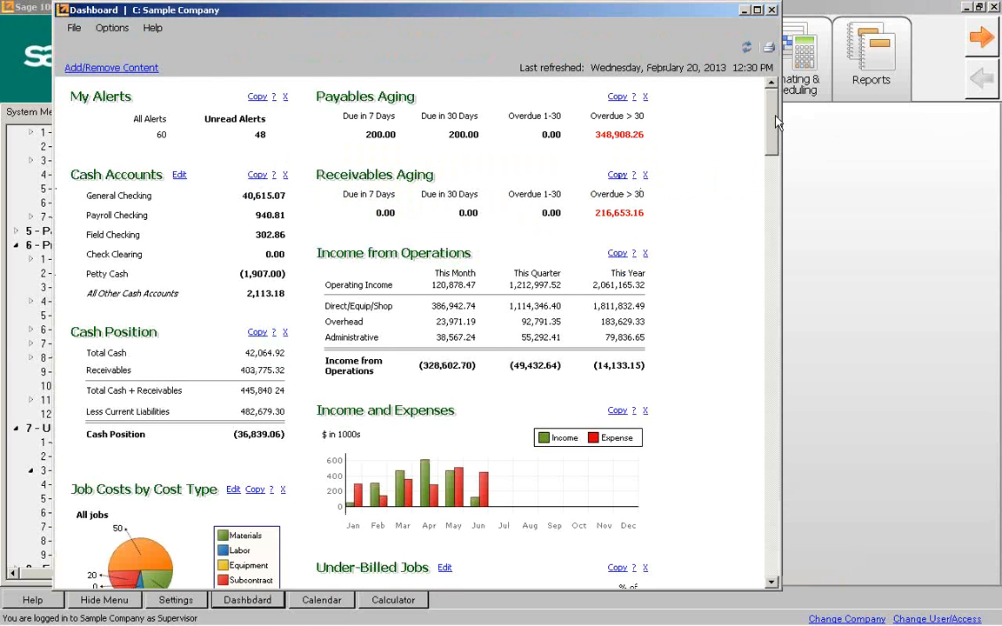
left_click_drag(777, 122, 924, 353)
left_click(111, 28)
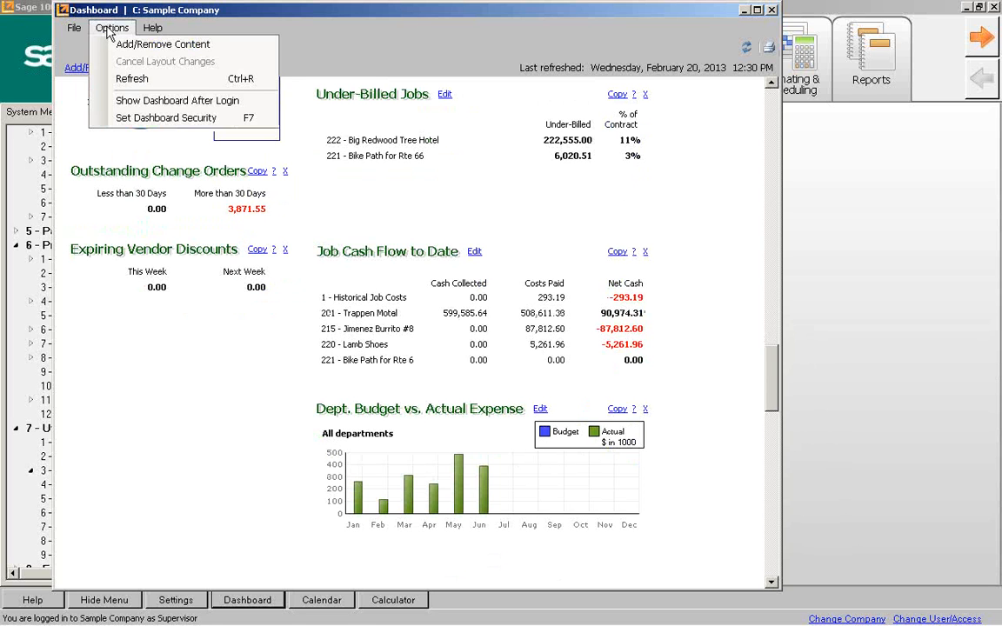
left_click(356, 37)
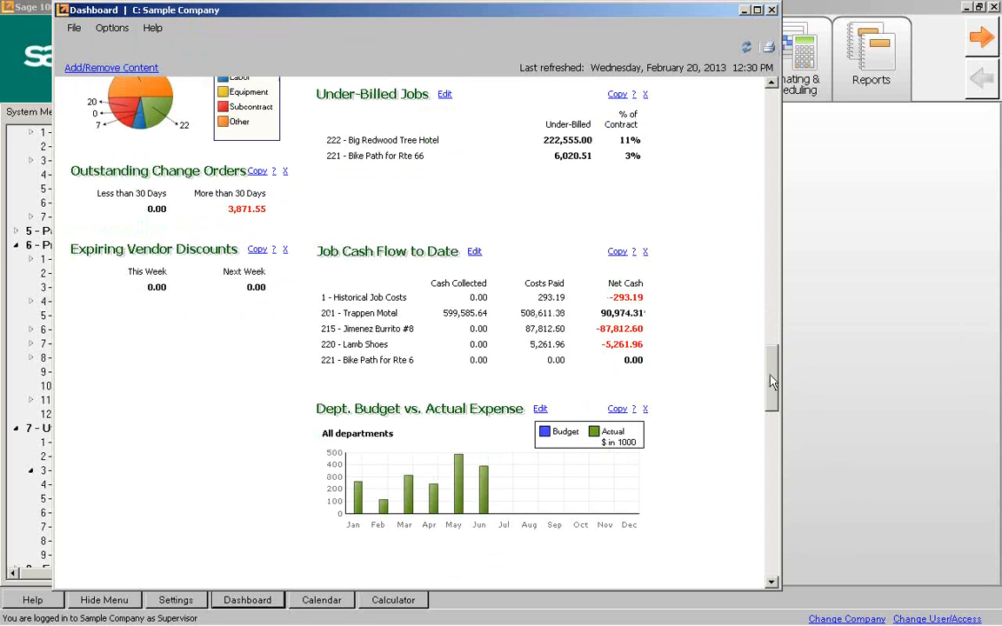
left_click_drag(778, 379, 708, 123)
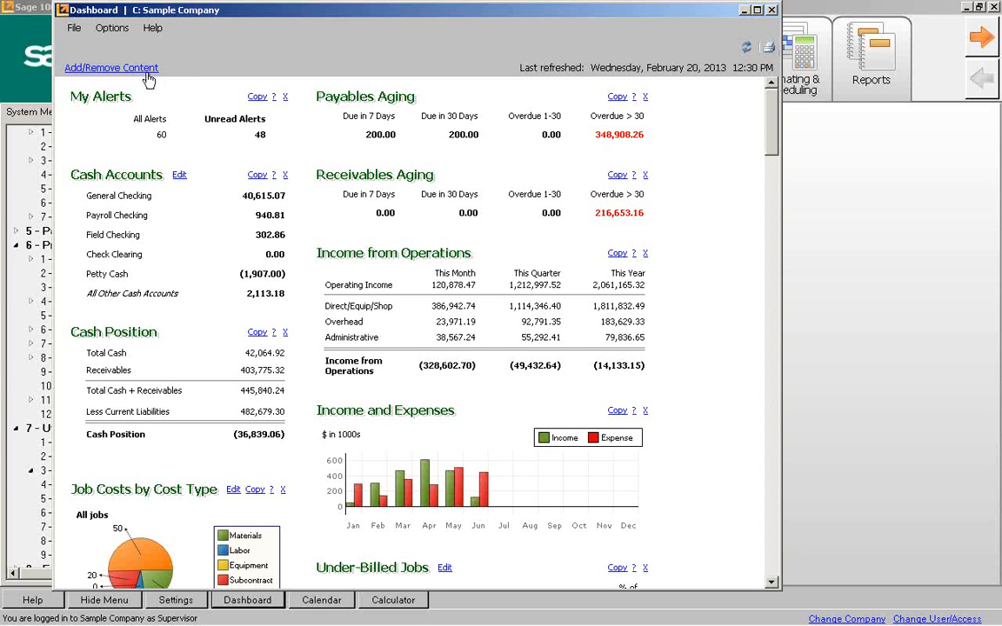
Look through the General Ledger items available in Add/Remove Dashboard Content without changing them, then close that window and the Dashboard
left_click(87, 70)
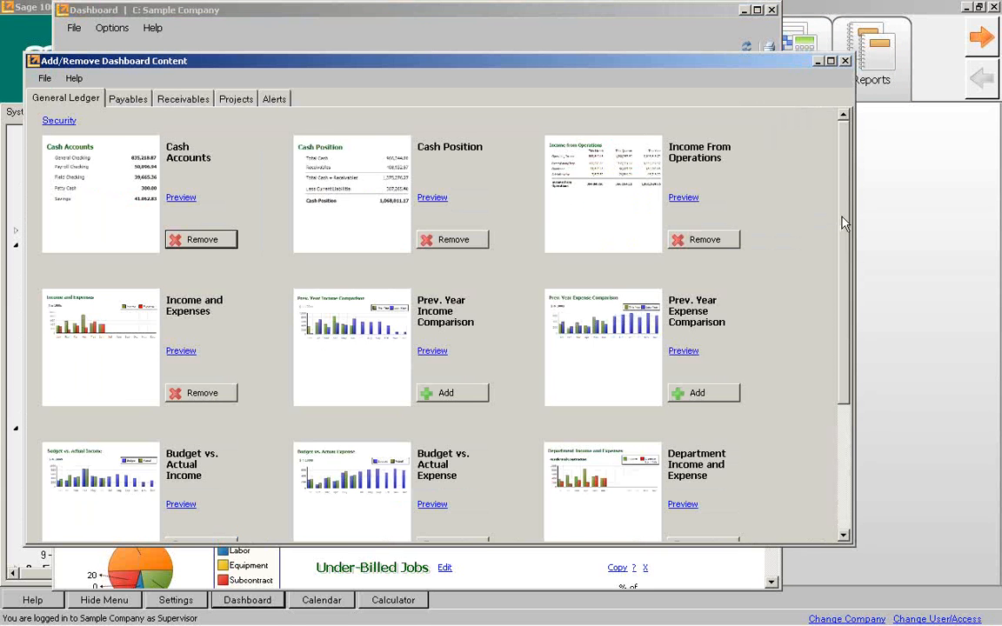
mouse_move(842, 217)
left_mouse_down()
mouse_move(851, 333)
mouse_move(842, 198)
left_mouse_up()
left_click(844, 61)
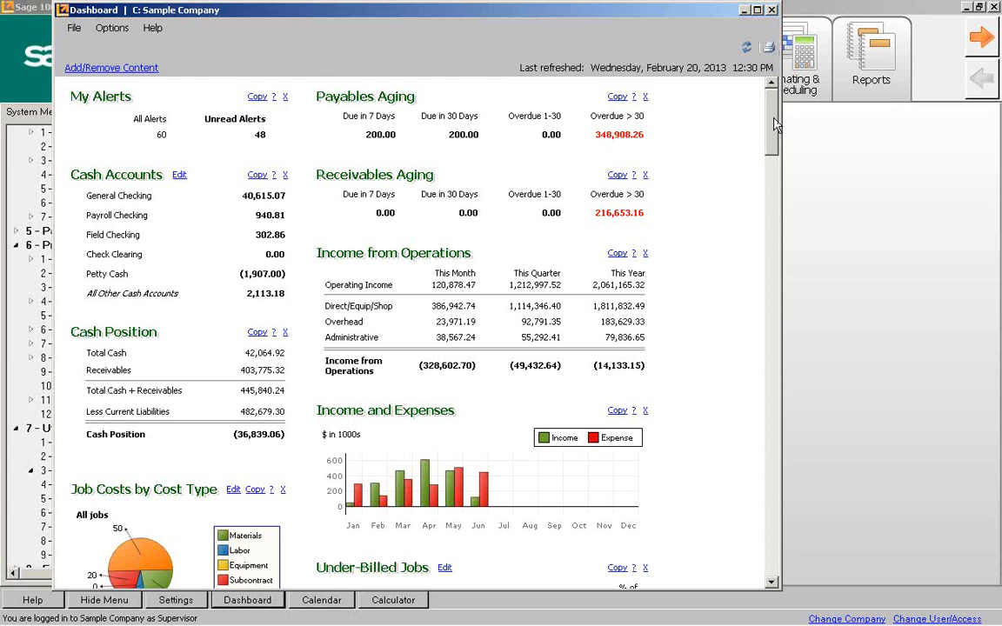
mouse_move(773, 119)
left_mouse_down()
mouse_move(773, 130)
mouse_move(774, 107)
left_mouse_up()
left_click(771, 11)
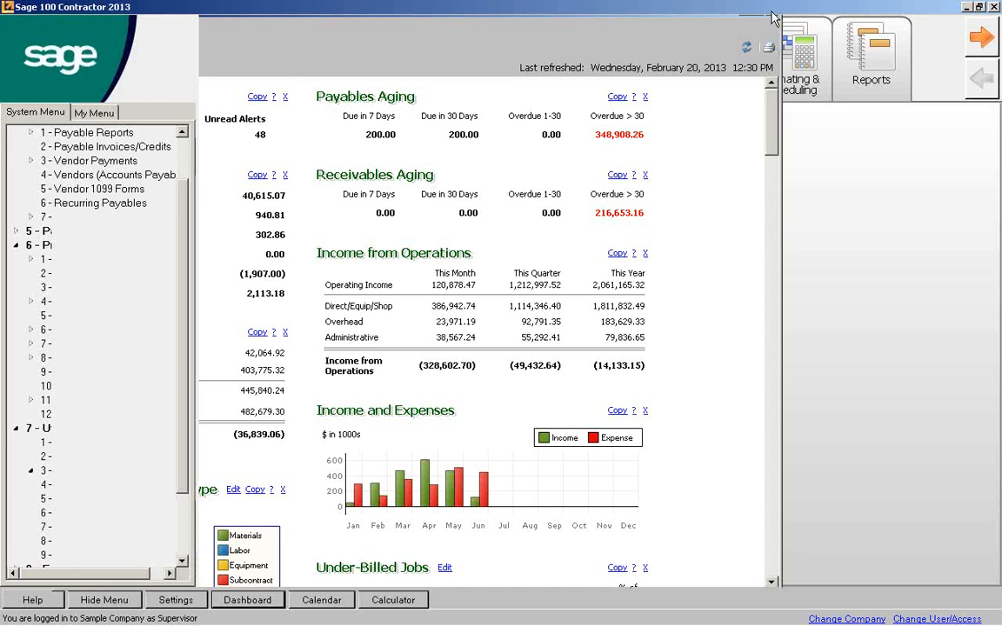
Show My Menu, collapse its General Ledger group and briefly view the entries under 7 - Utilities
left_click(96, 113)
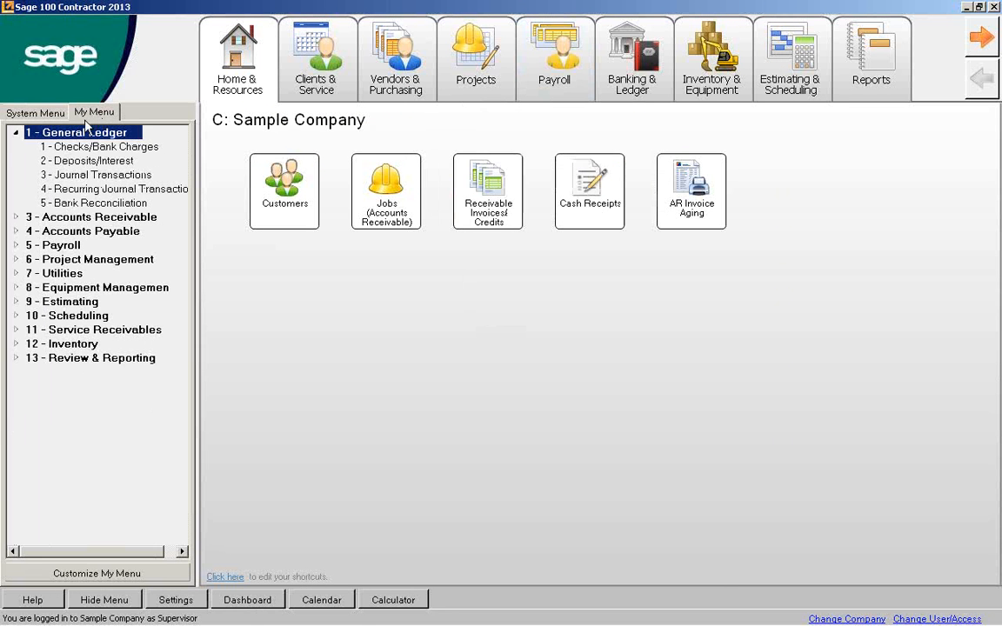
left_click(16, 132)
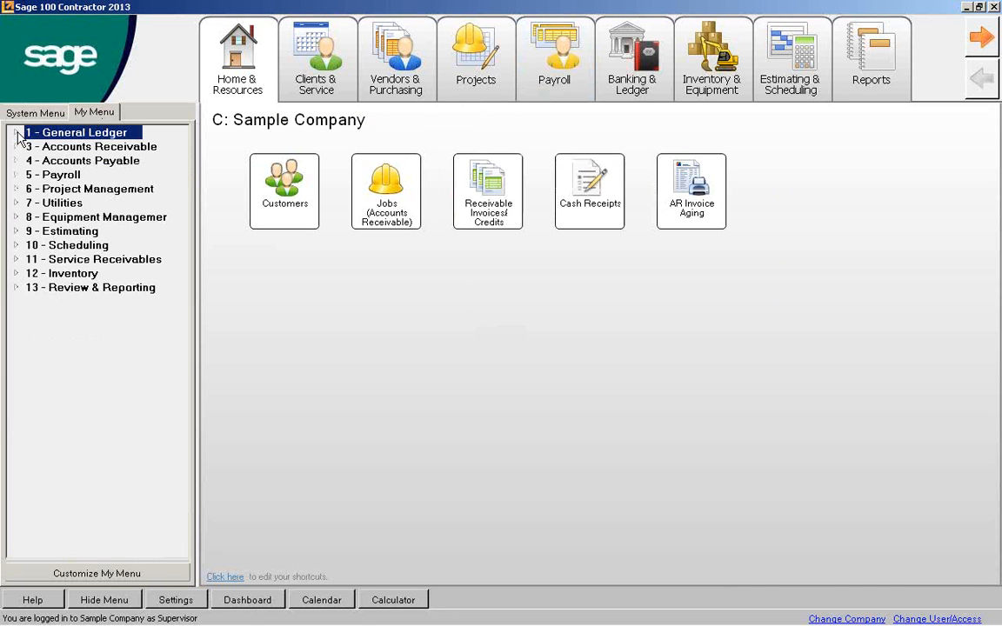
left_click(14, 203)
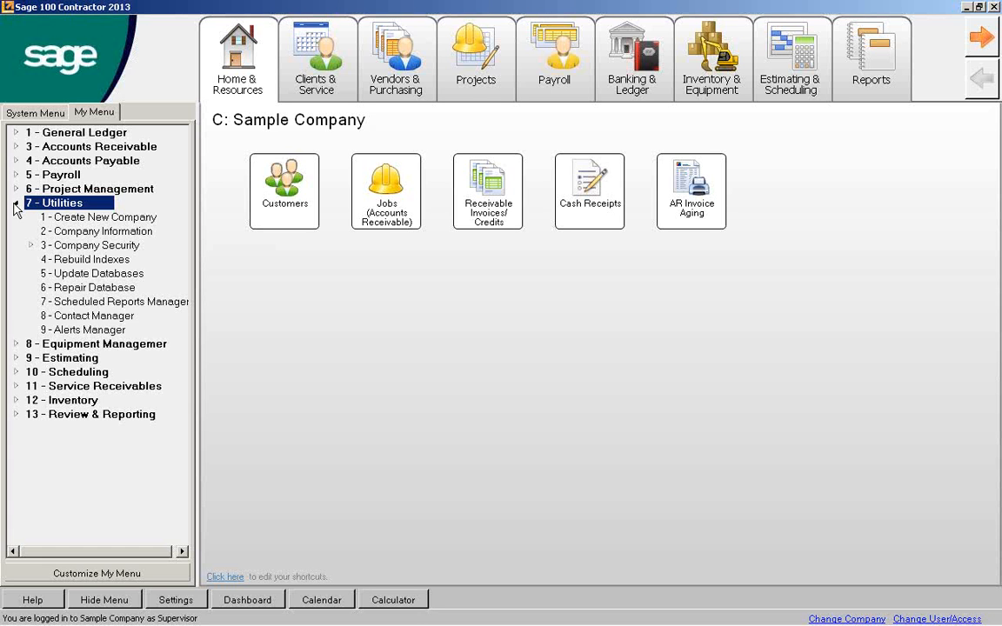
left_click(15, 203)
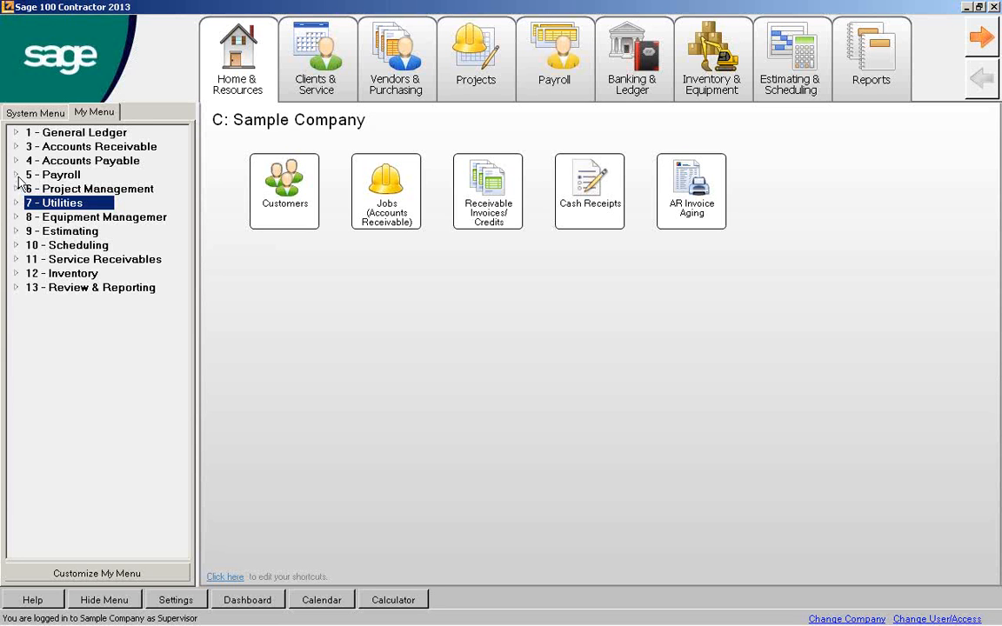
Collapse all expanded groups in the System Menu and return to My Menu
left_click(24, 117)
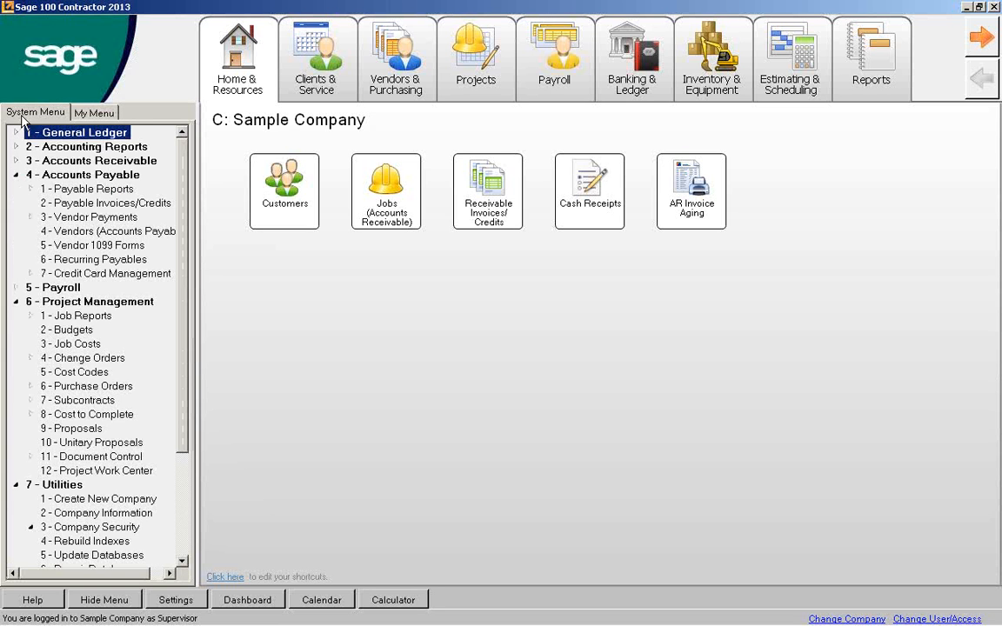
left_click(23, 120)
key("4")
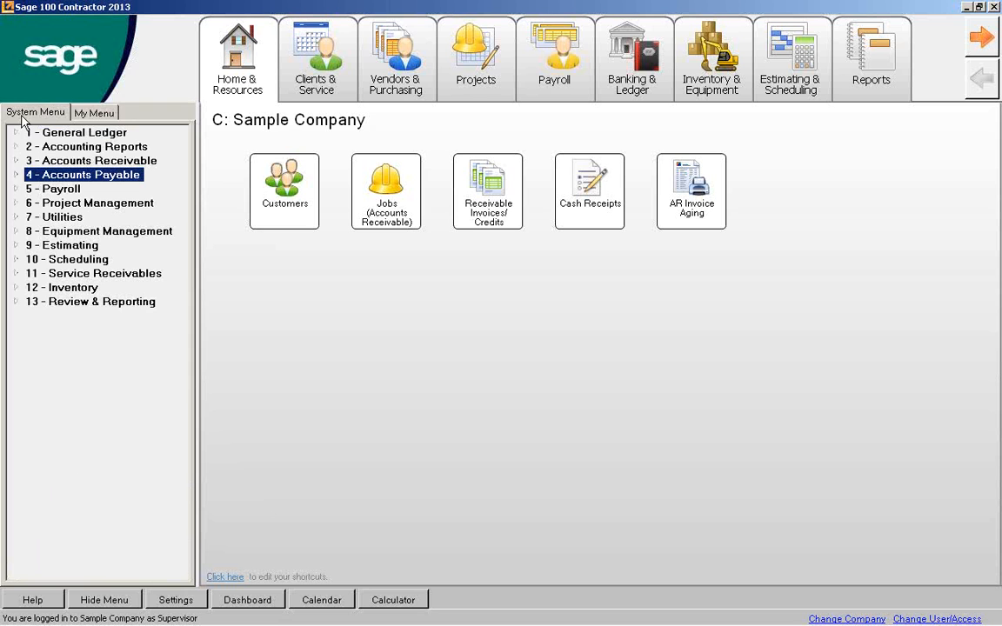
left_click(100, 114)
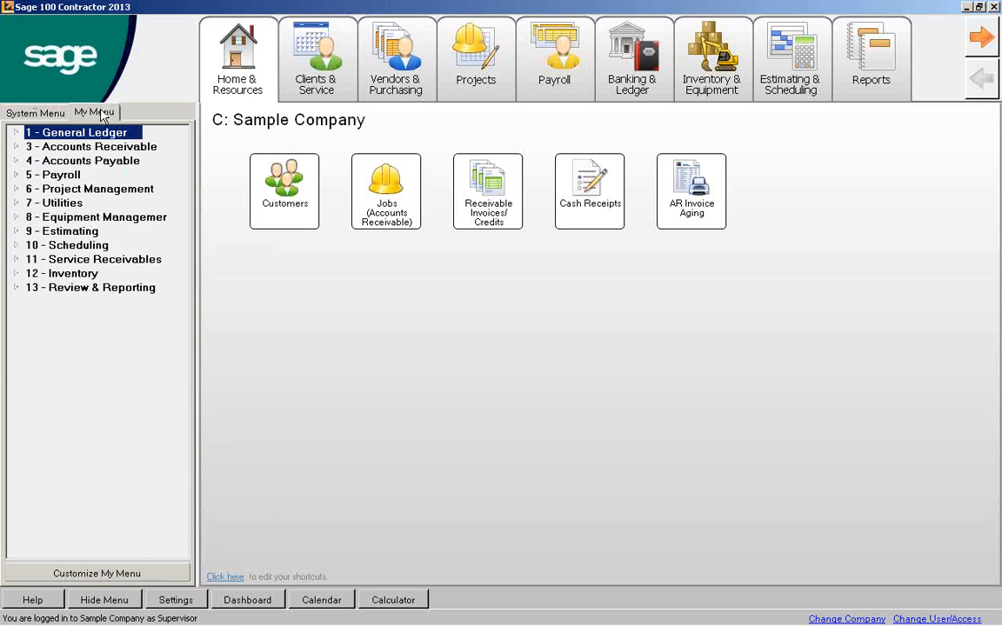
Open the Product Enhancement Requests web page from the Customer Resources of Home & Resources
left_click(230, 65)
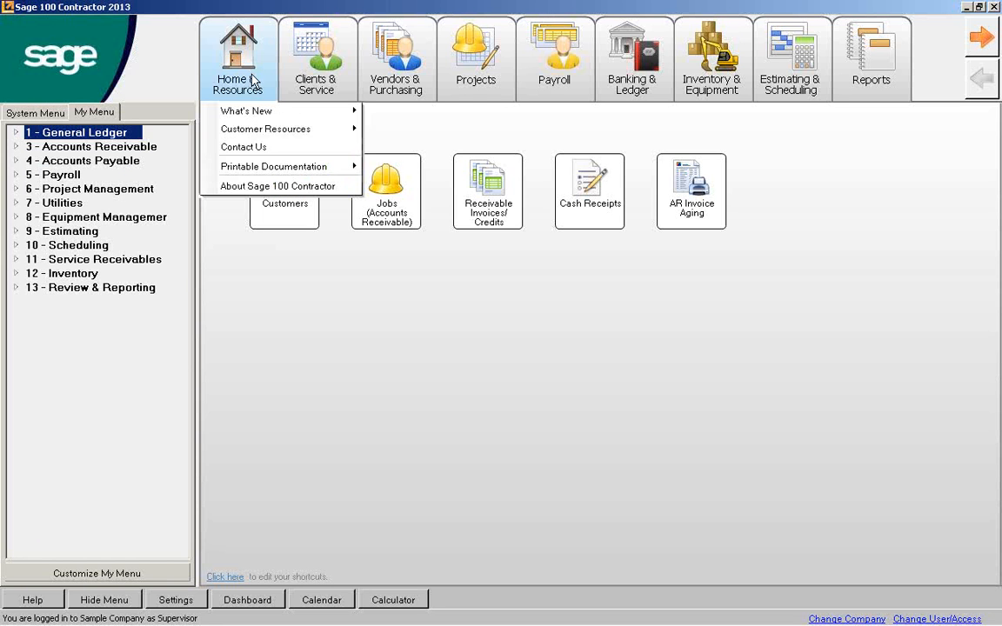
mouse_move(269, 135)
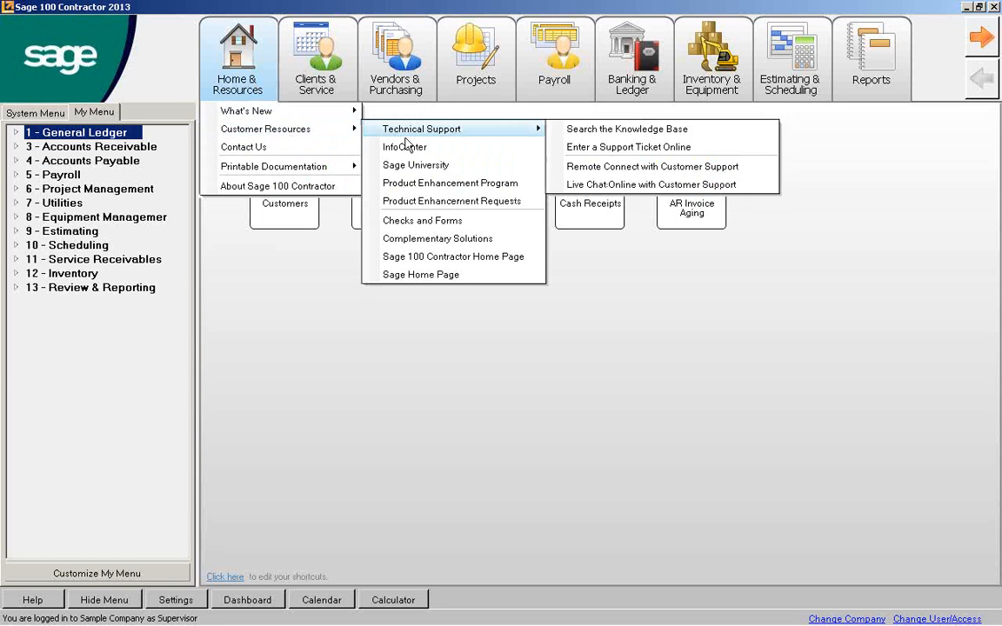
left_click(427, 201)
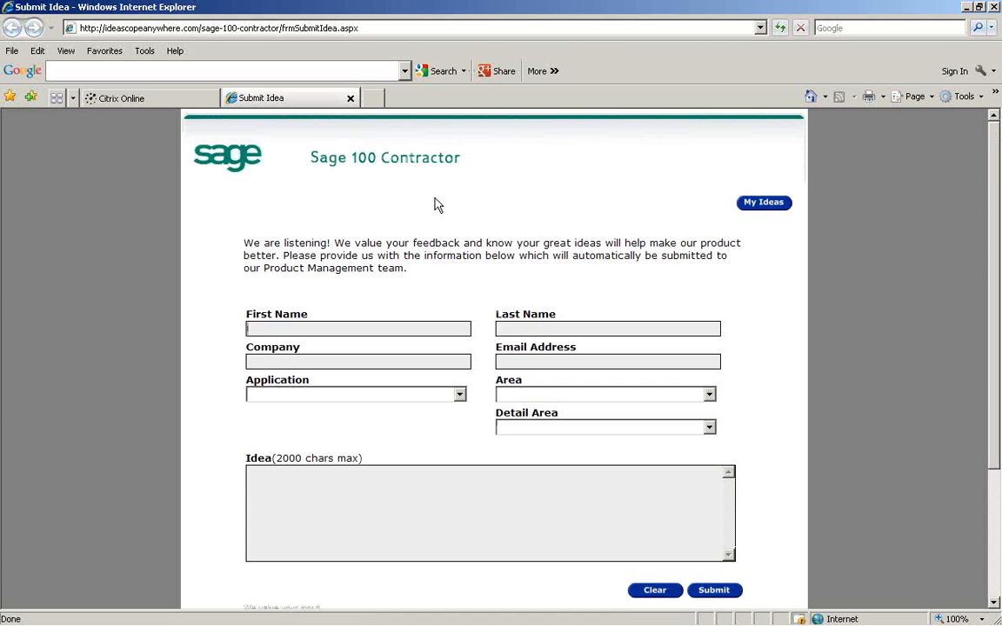
Switch from Internet Explorer back to Sage 100 Contractor and minimize the 6-2 Budgets window
key("alt+Tab")
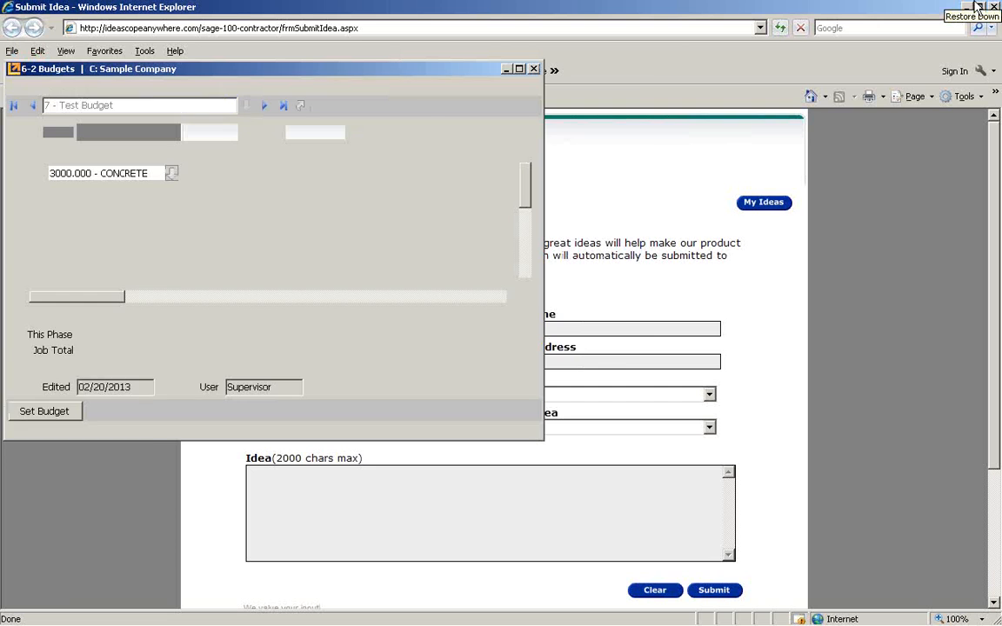
key("alt+Tab")
key("alt+Tab")
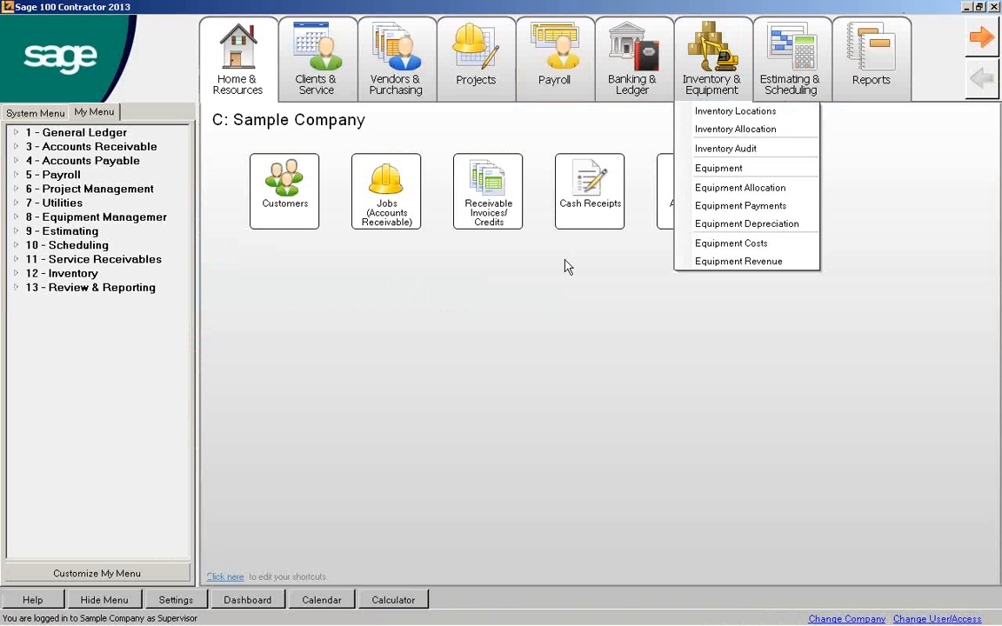
key("alt+Tab")
key("alt+Tab")
key("alt+Tab")
key("alt+Tab")
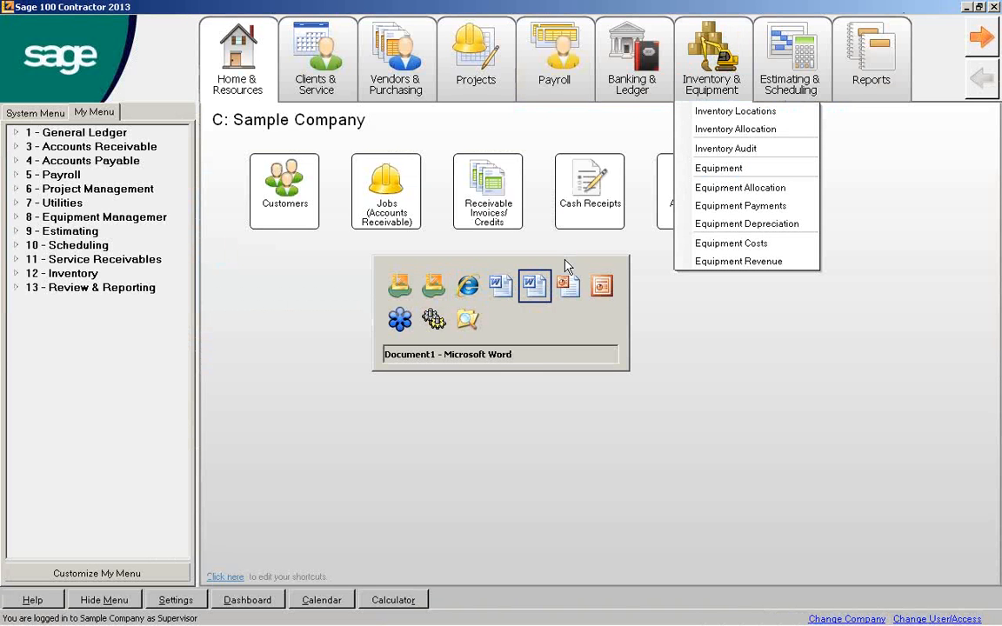
key("alt+Tab")
key("alt+Tab")
key("alt+Tab")
key("alt+Tab")
key("alt+Tab")
key("alt+Tab")
key("alt+Tab")
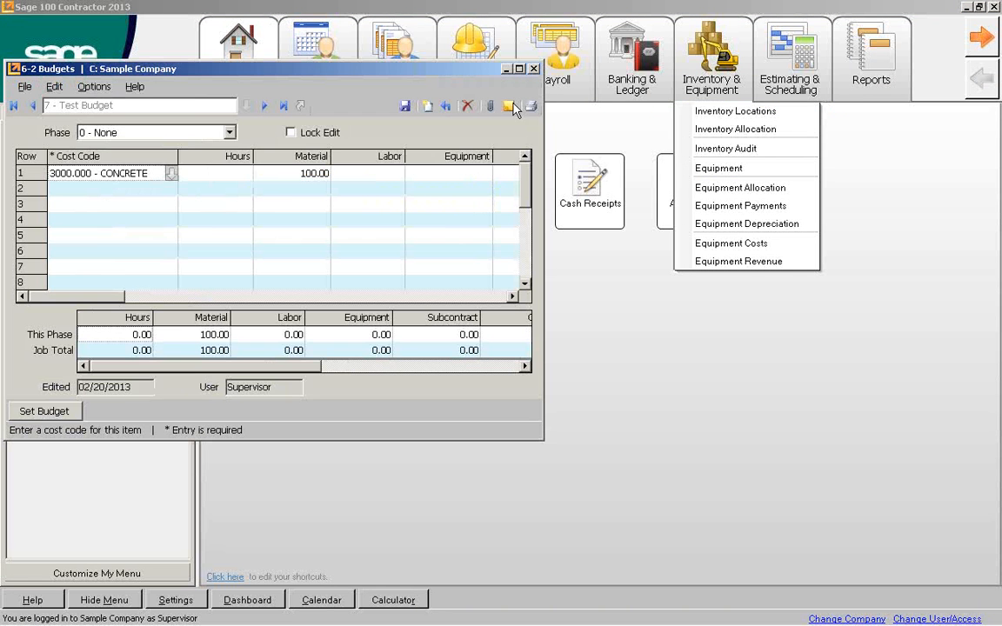
left_click(506, 67)
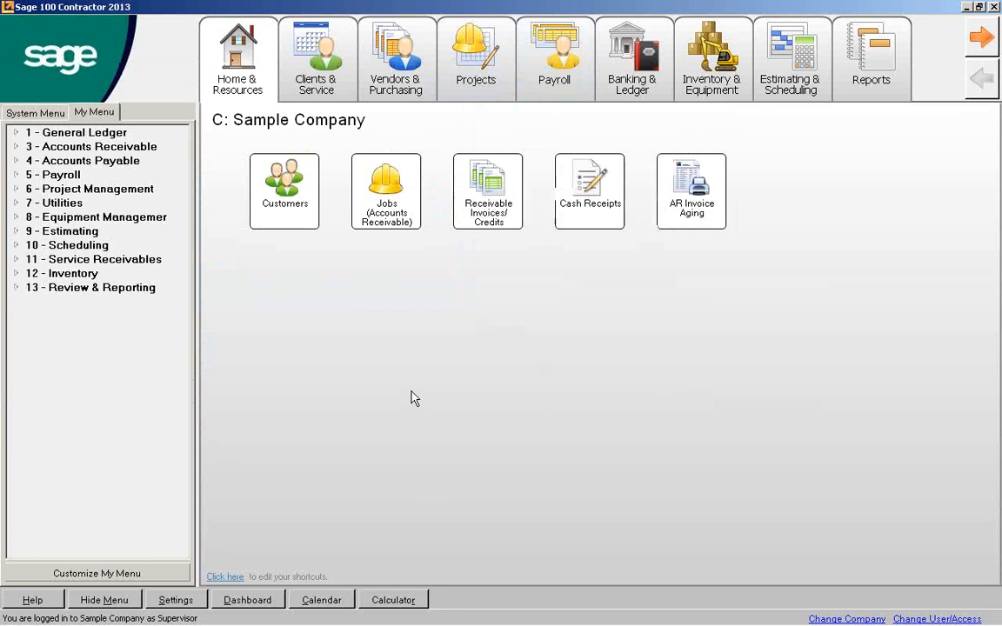
Open the Alerts Manager from Utilities in My Menu, review the list of alert queries, then close it and collapse Utilities
left_click(16, 203)
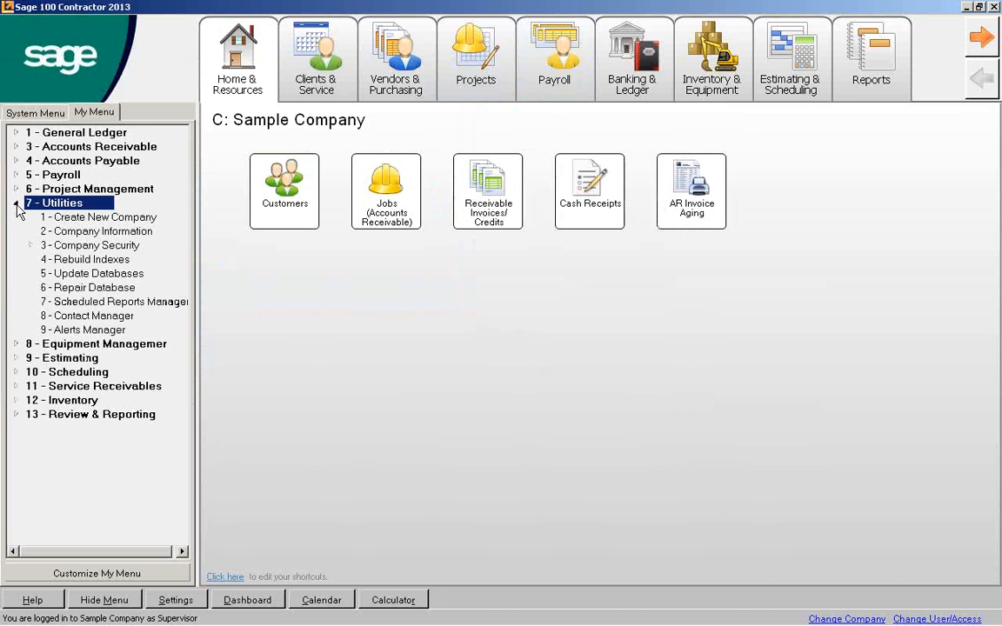
left_click(77, 328)
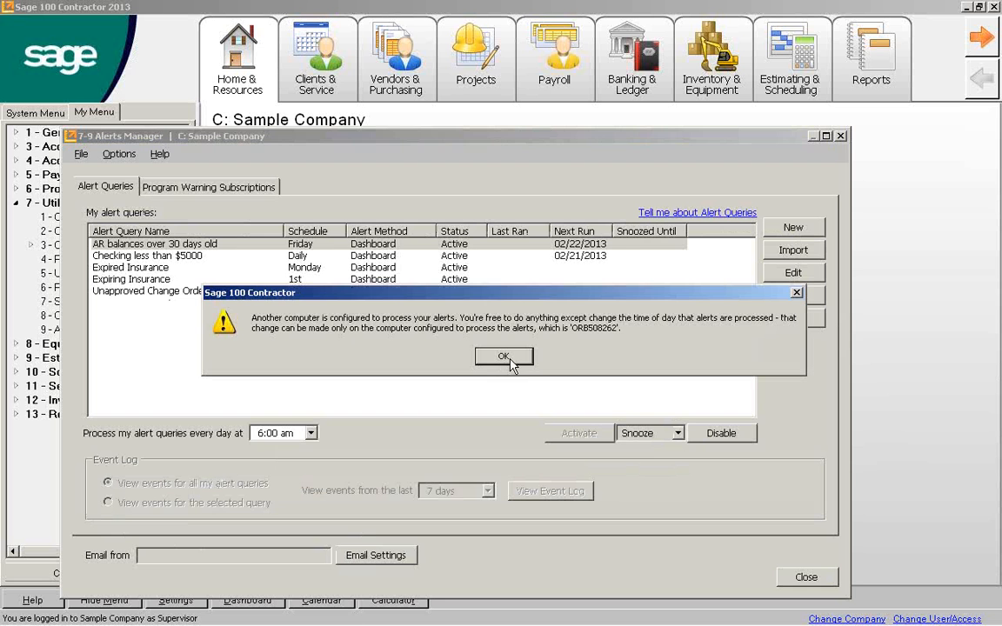
left_click(505, 357)
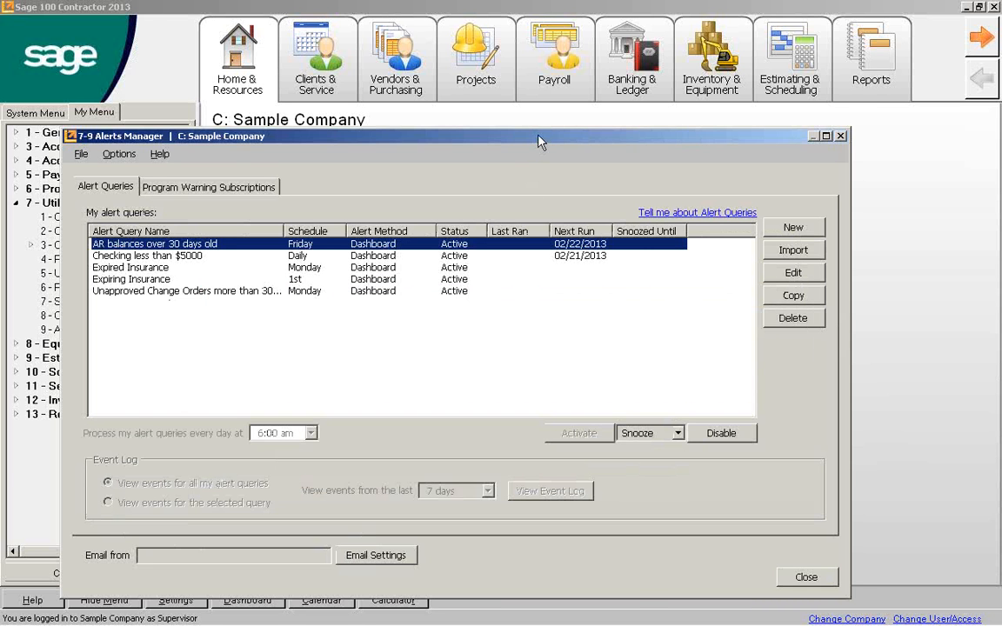
left_click_drag(539, 141, 490, 87)
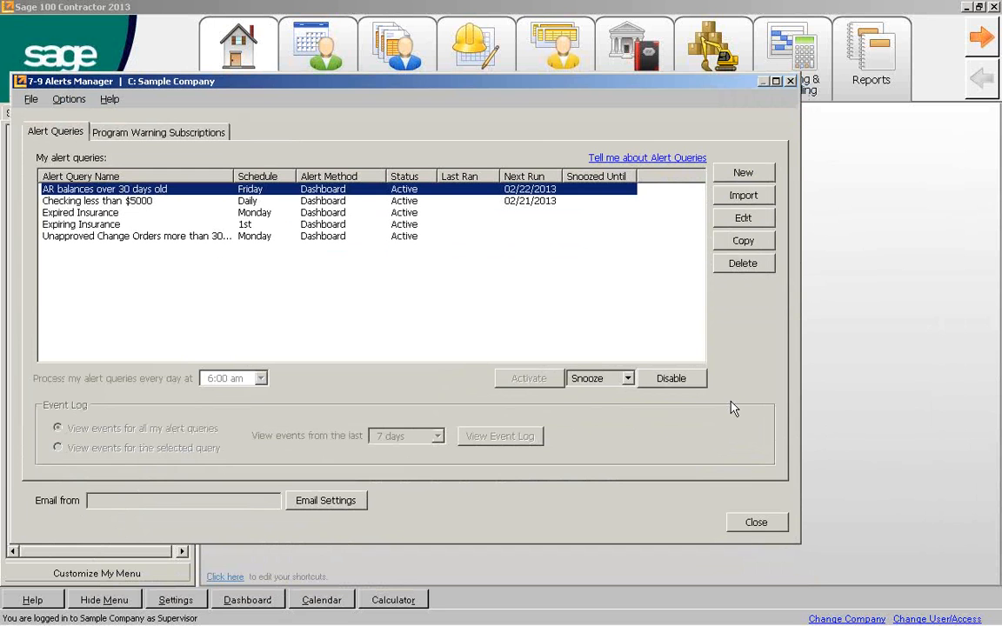
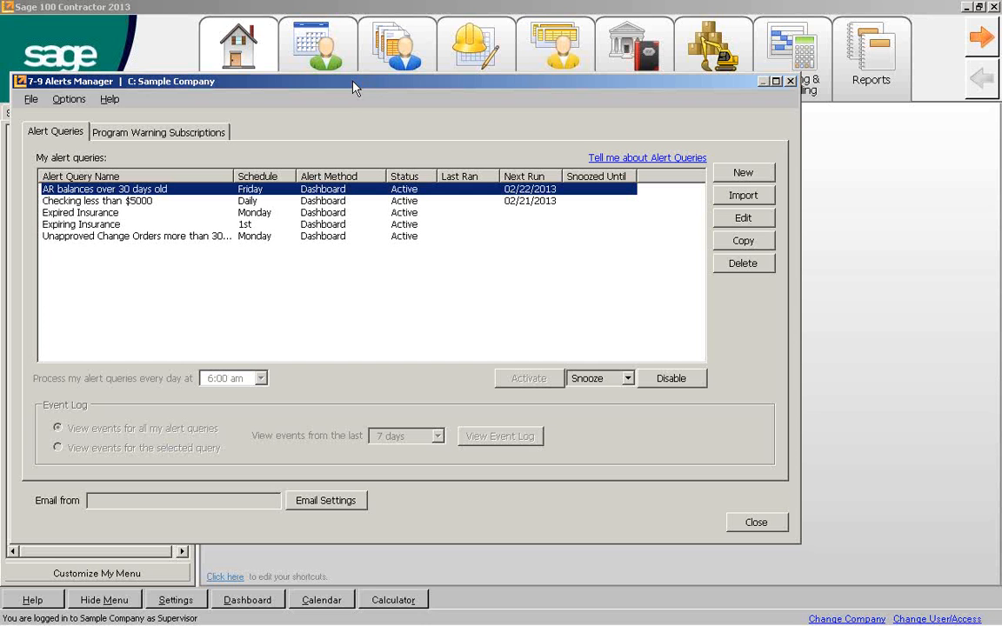
left_click(790, 82)
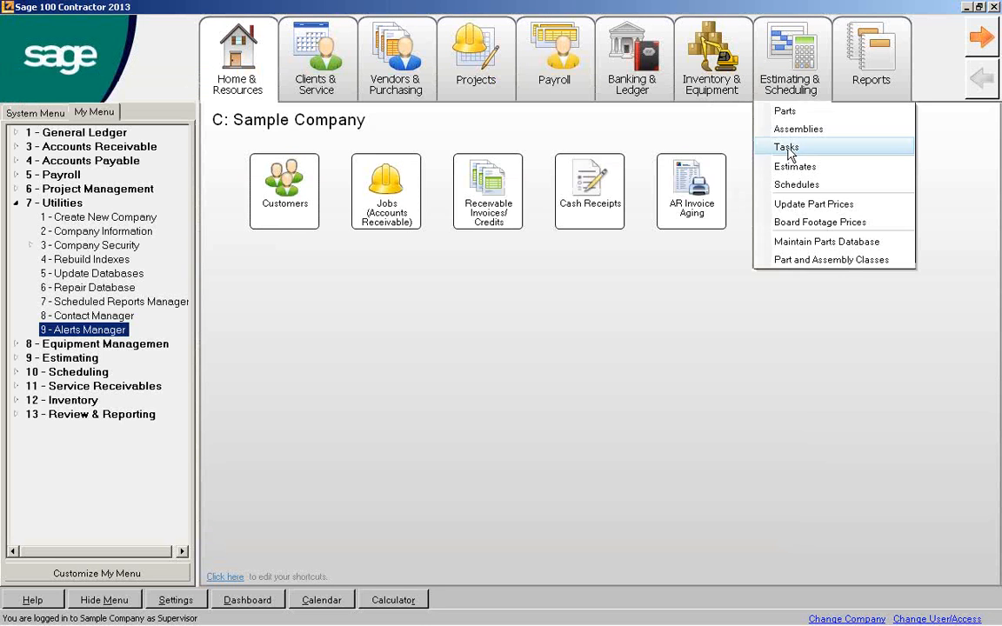
left_click(16, 203)
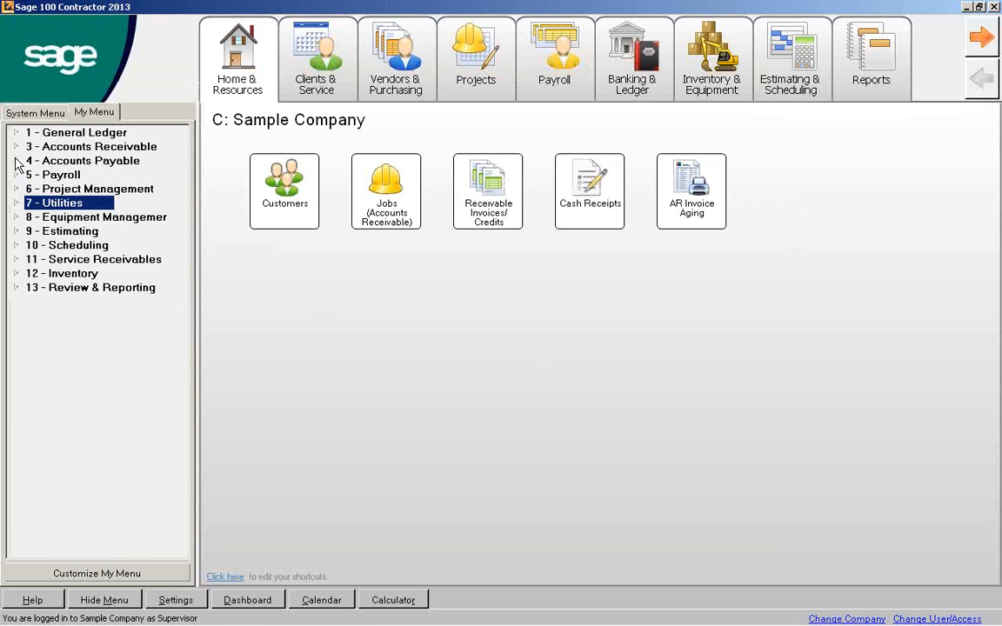
Open 4-2 Payable Invoices/Credits from Accounts Payable in My Menu and display the last invoice record
left_click(16, 161)
left_click(74, 190)
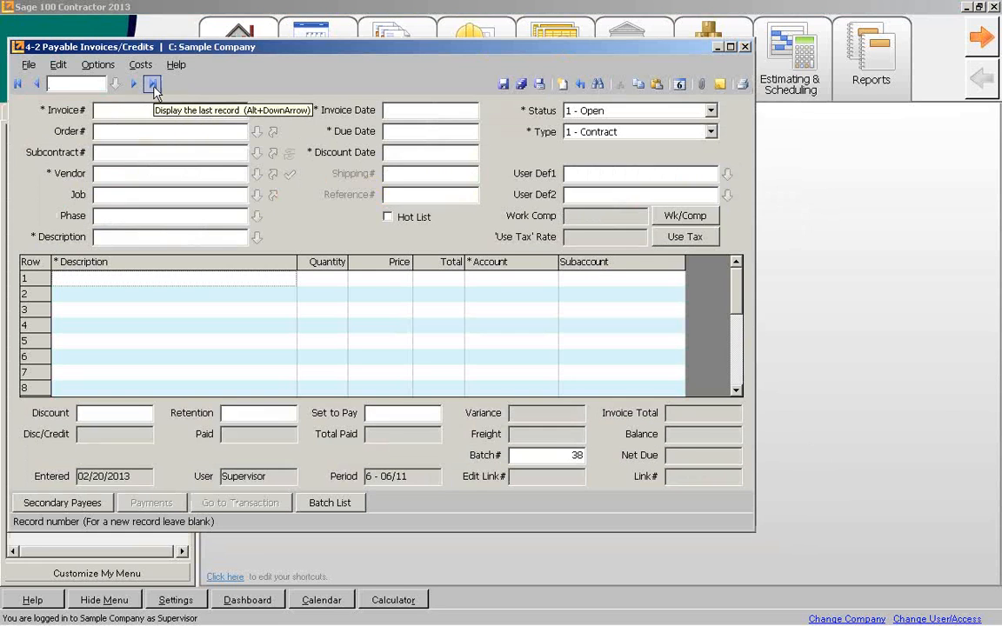
left_click(153, 83)
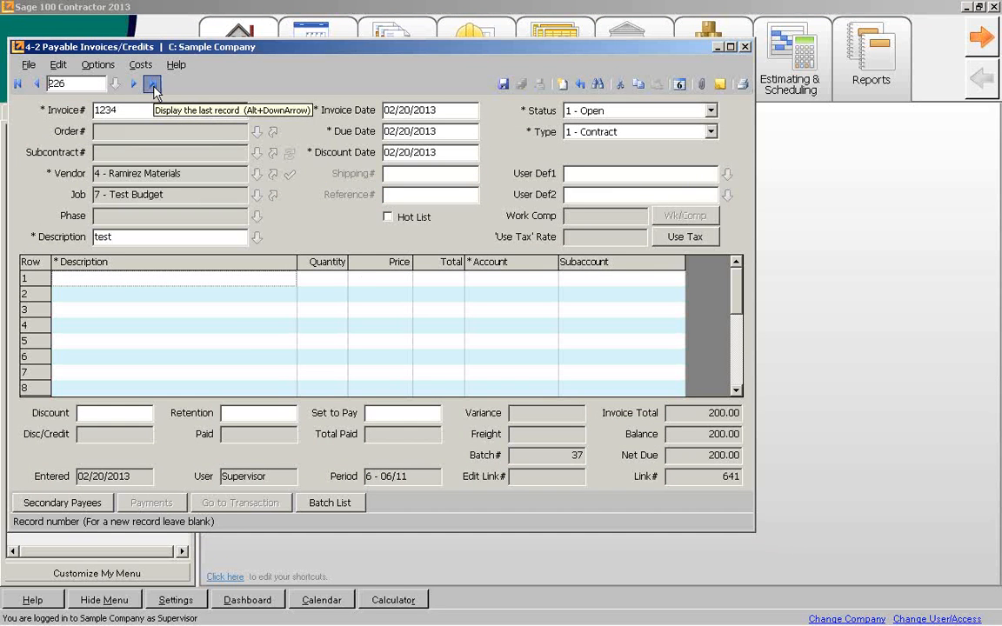
Open the invoice's Job Costs, review the budget verification and over-budget warning options, then close the Job Costs and Payable Invoices/Credits windows
left_click(139, 66)
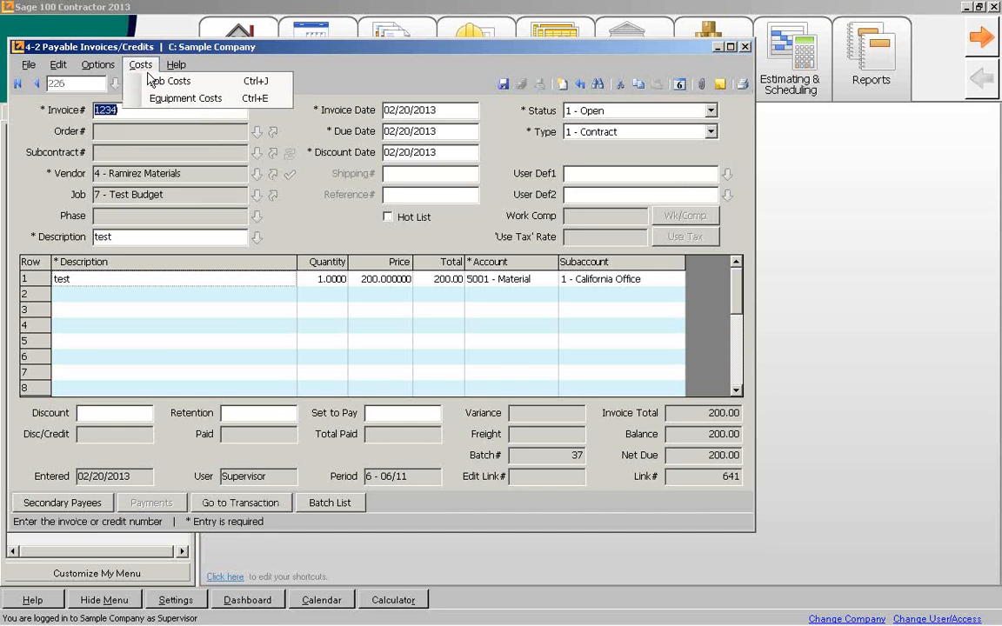
left_click(155, 81)
left_click(85, 117)
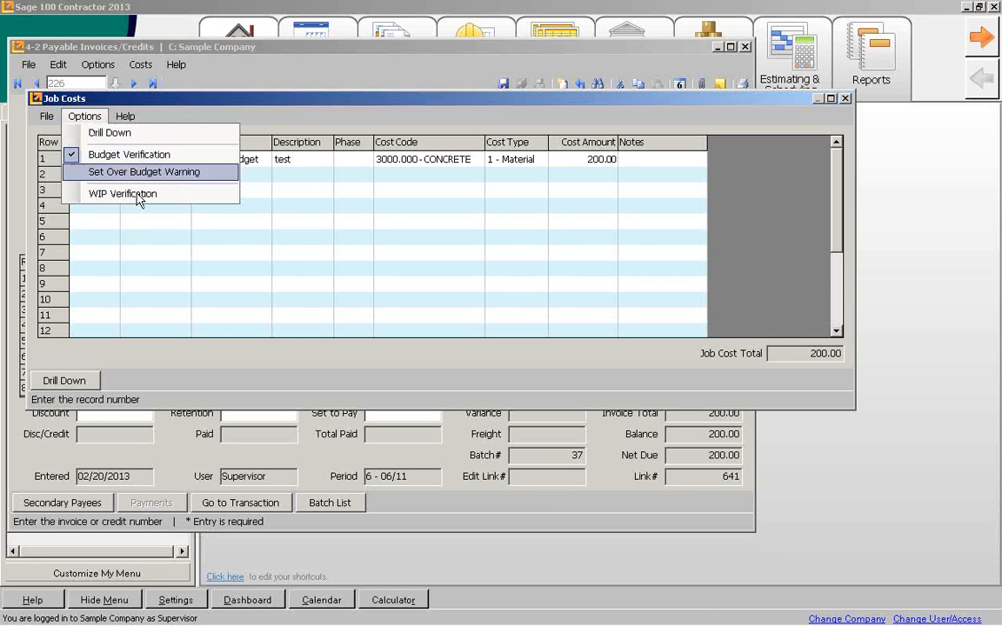
left_click(405, 86)
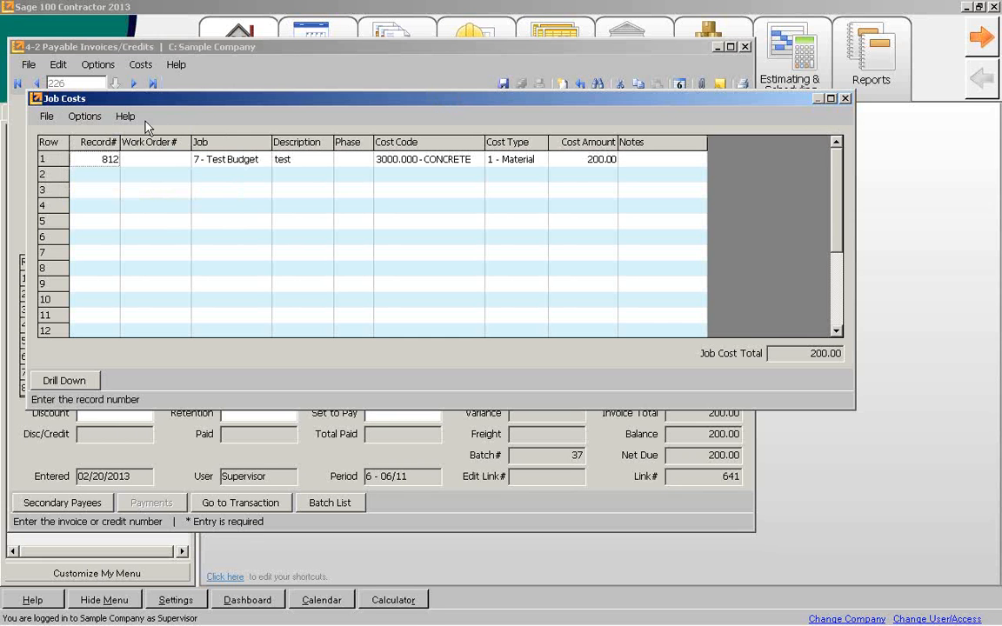
left_click(87, 118)
left_click(91, 119)
left_click(845, 98)
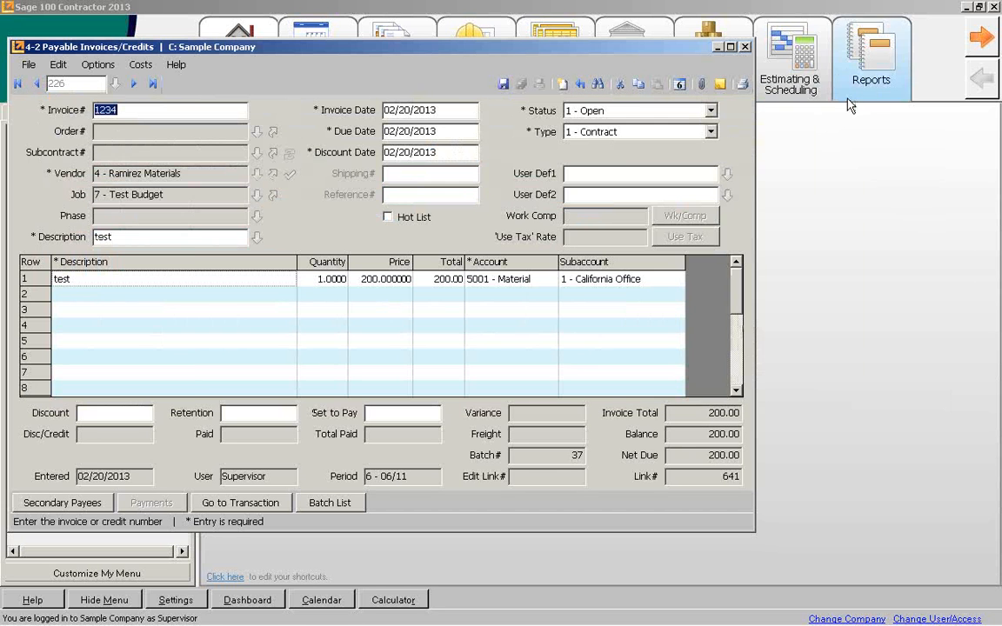
left_click(744, 47)
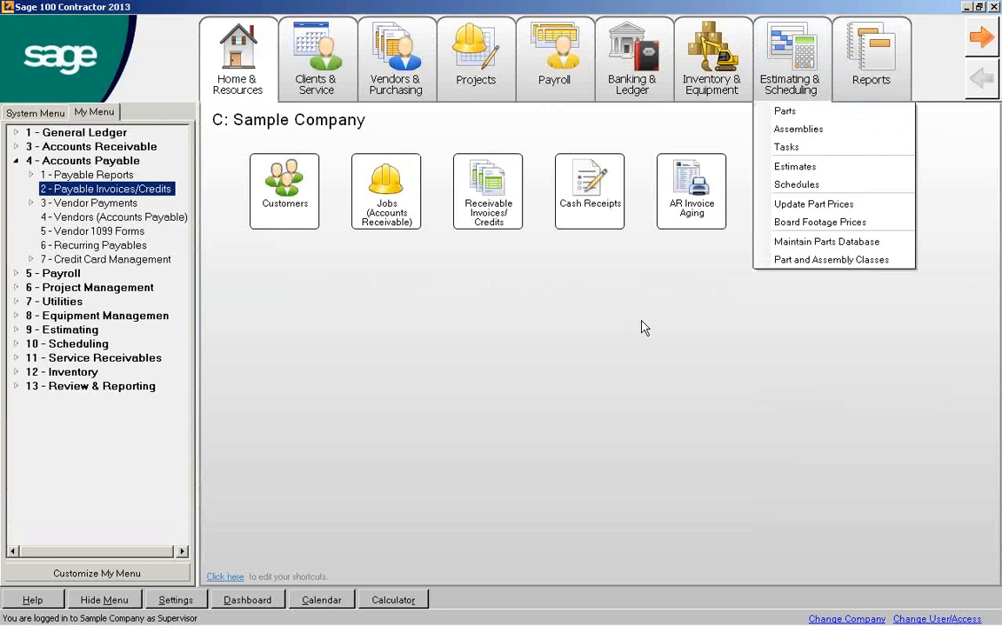
Switch from Sage 100 Contractor to the PowerPoint slide show and advance from the Agenda slide to the Questions slide
key("alt+Tab")
key("alt+Tab")
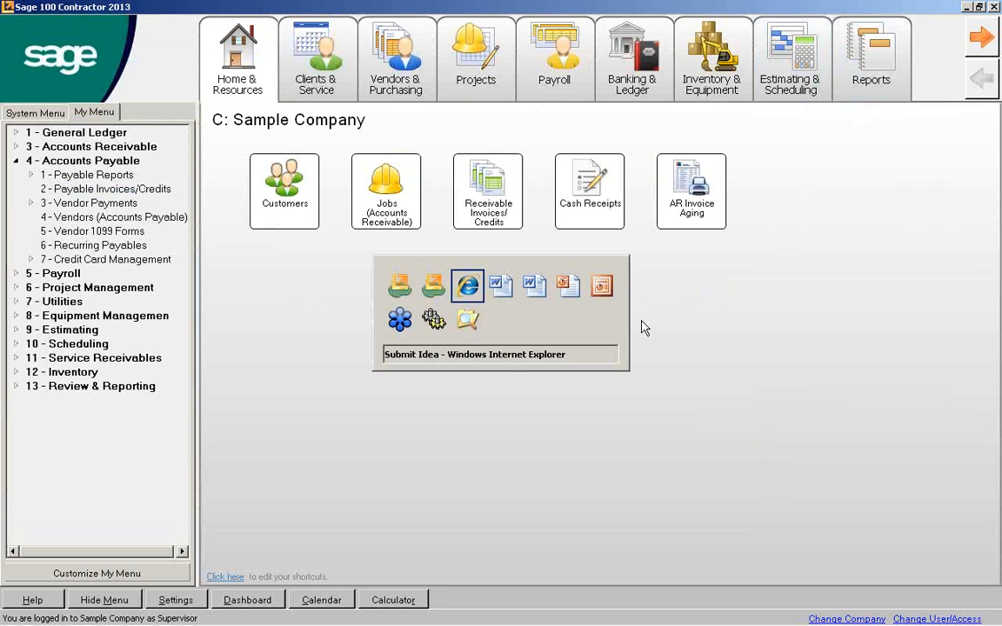
key("alt+Tab")
key("alt+Tab")
key("alt+Tab")
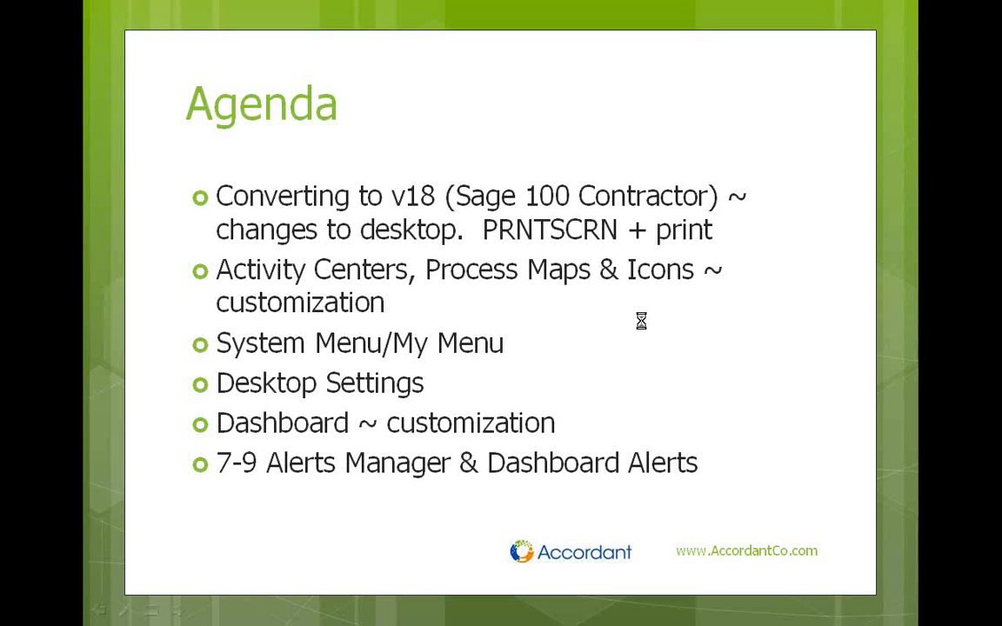
left_click(642, 327)
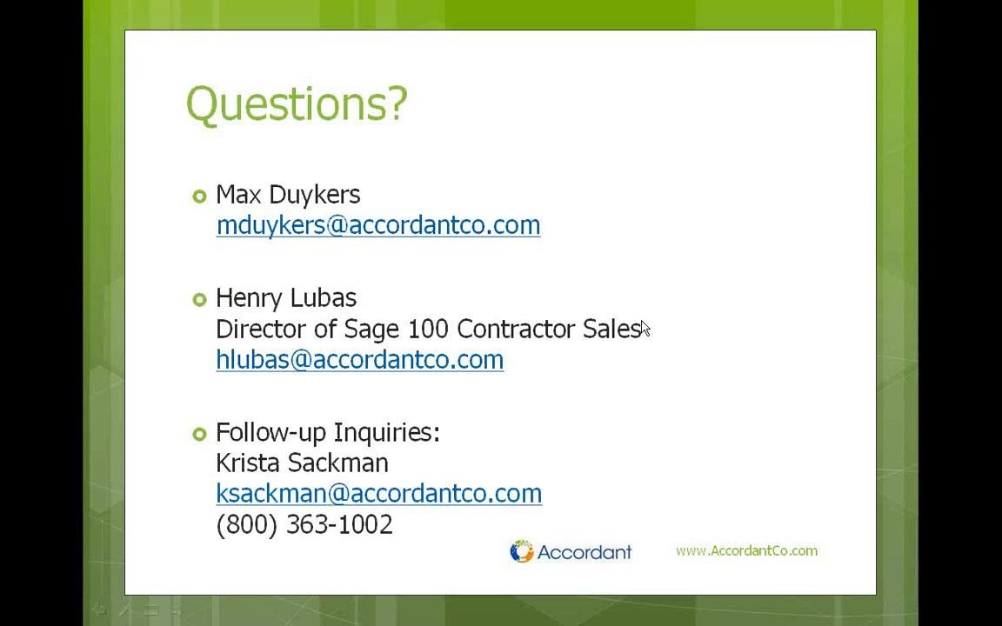